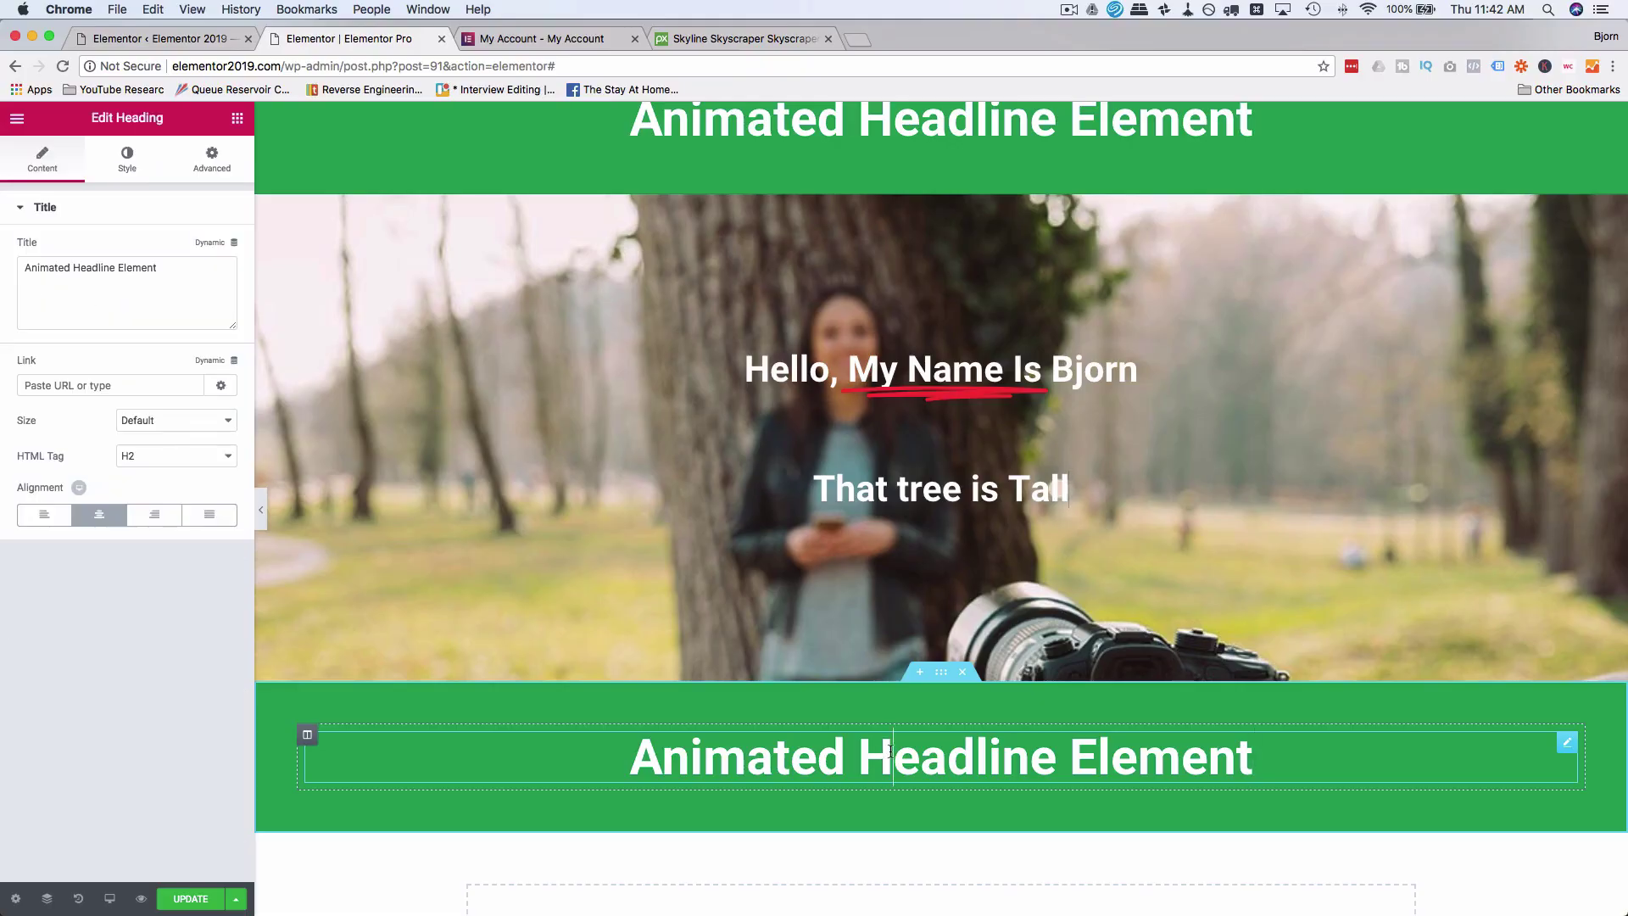
Step: Retype the heading as 'Price List Element' and drop a Price List widget into the empty section below
{"action": "left_click_drag", "start_coordinate": [1057, 757], "coordinate": [628, 757]}
{"action": "type", "text": "Price List"}
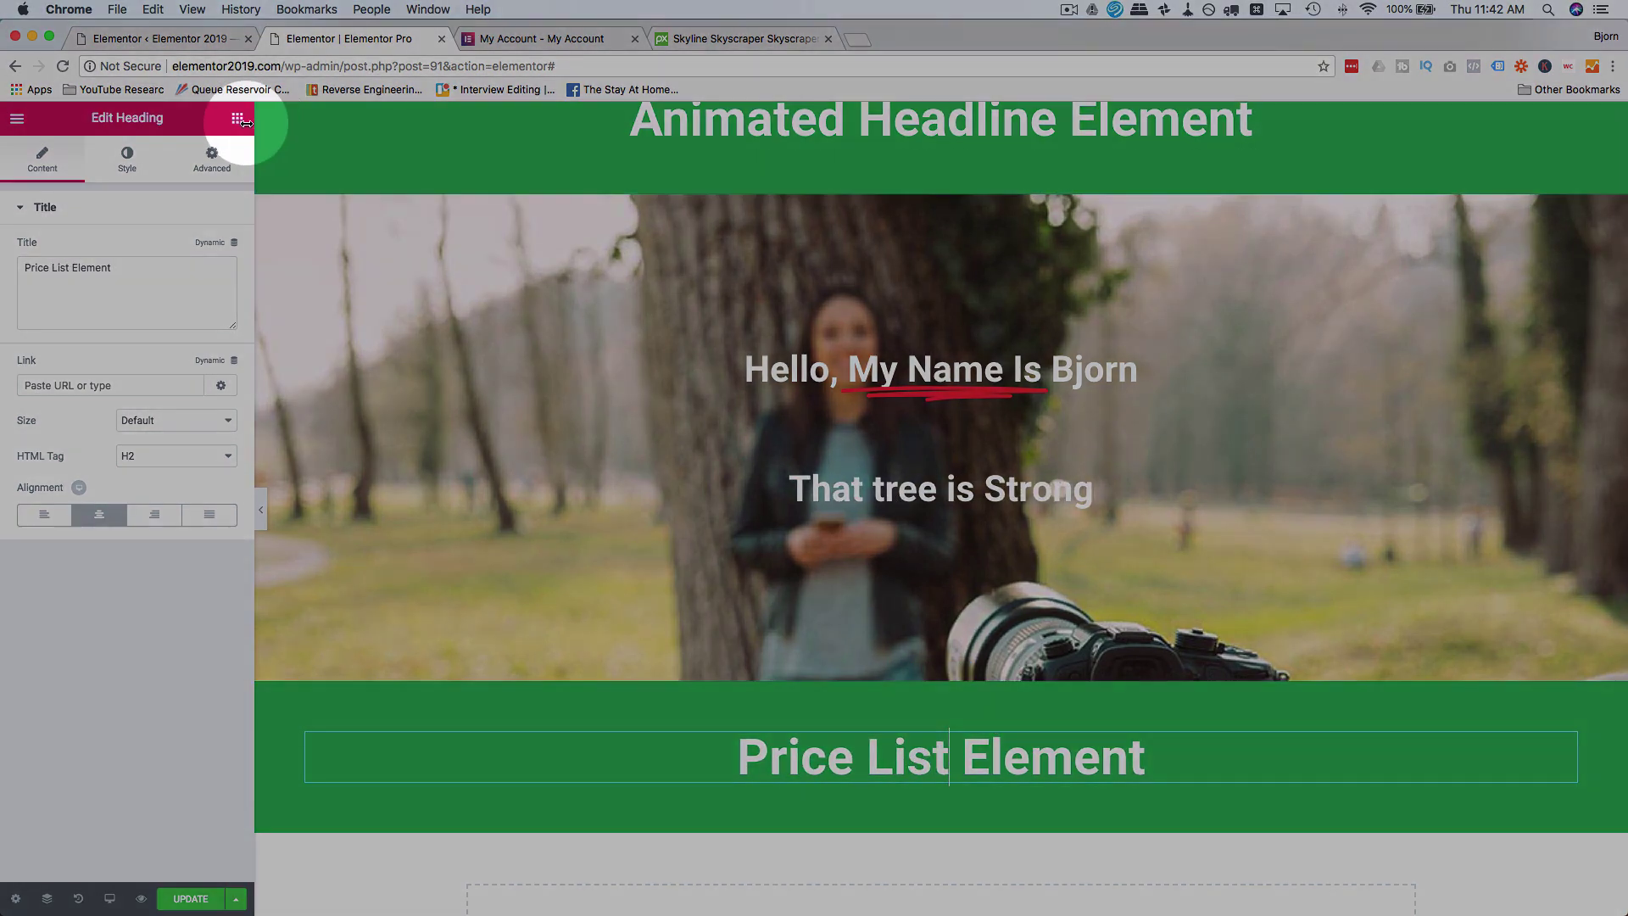
{"action": "left_click", "coordinate": [238, 118]}
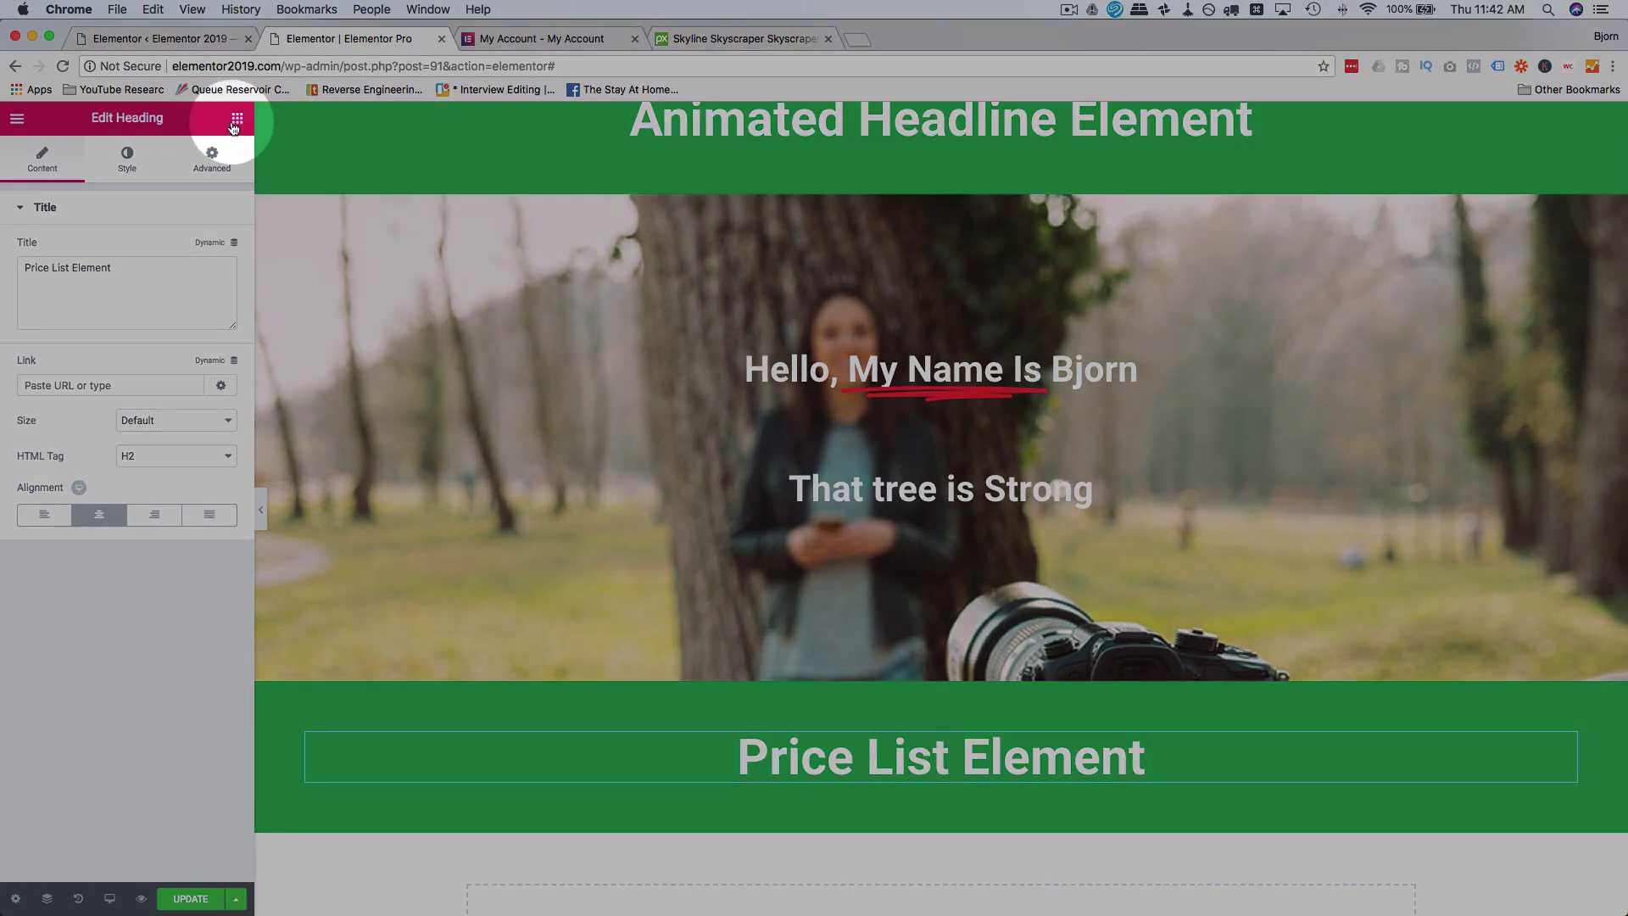
{"action": "scroll", "coordinate": [426, 635], "scroll_direction": "down", "scroll_amount": 3}
{"action": "scroll", "coordinate": [181, 623], "scroll_direction": "down", "scroll_amount": 10}
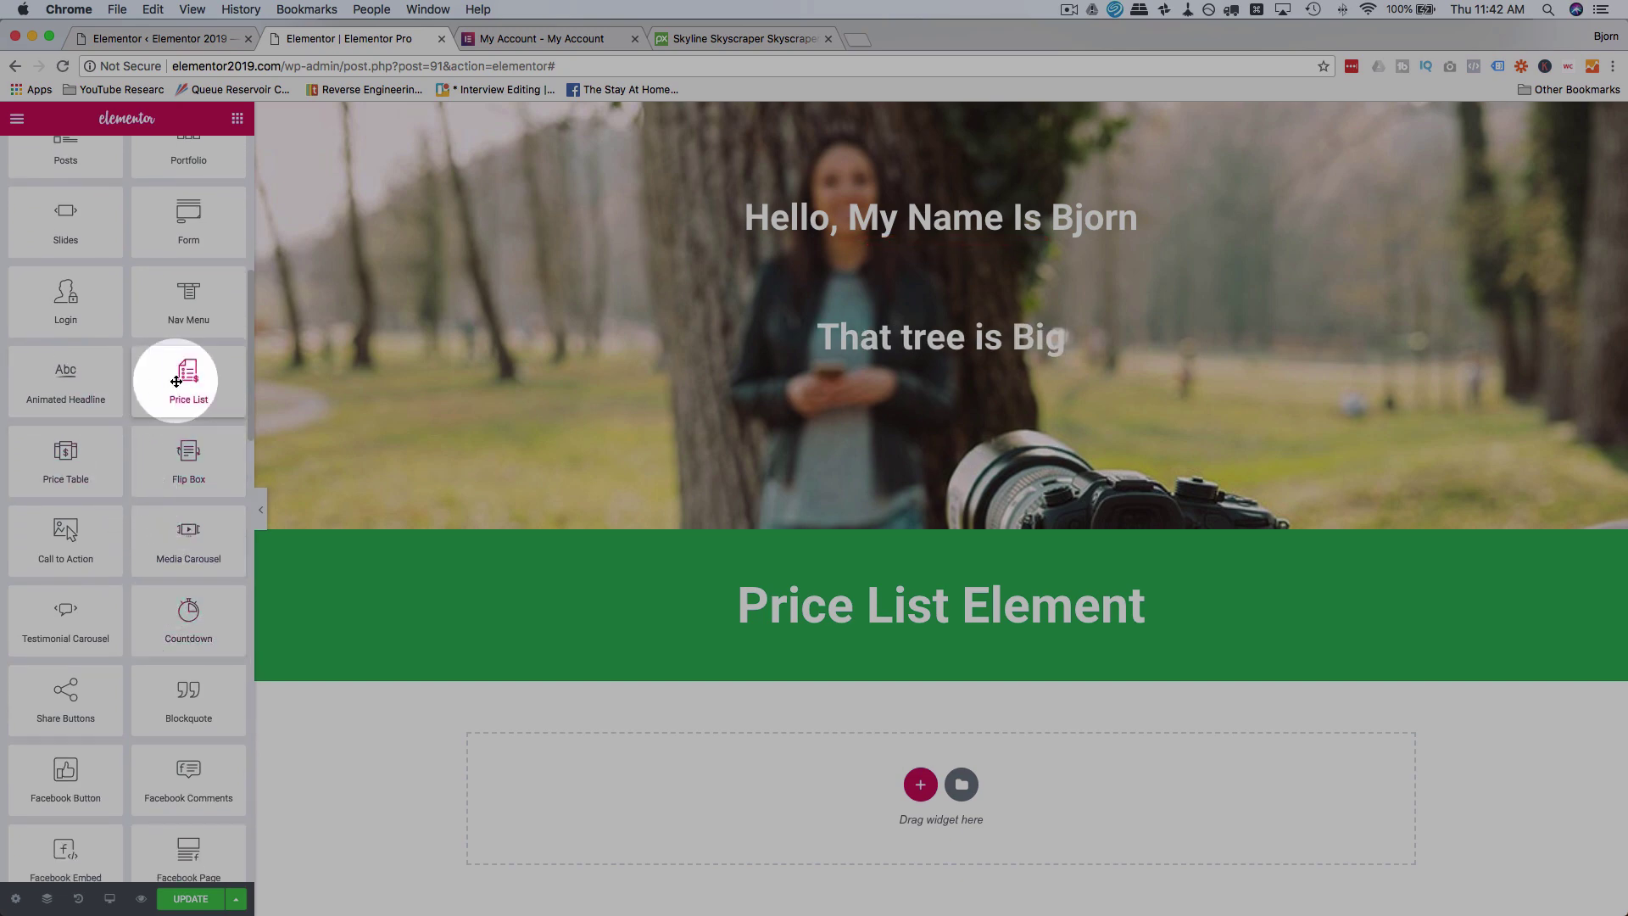
{"action": "left_click_drag", "start_coordinate": [176, 382], "coordinate": [885, 738]}
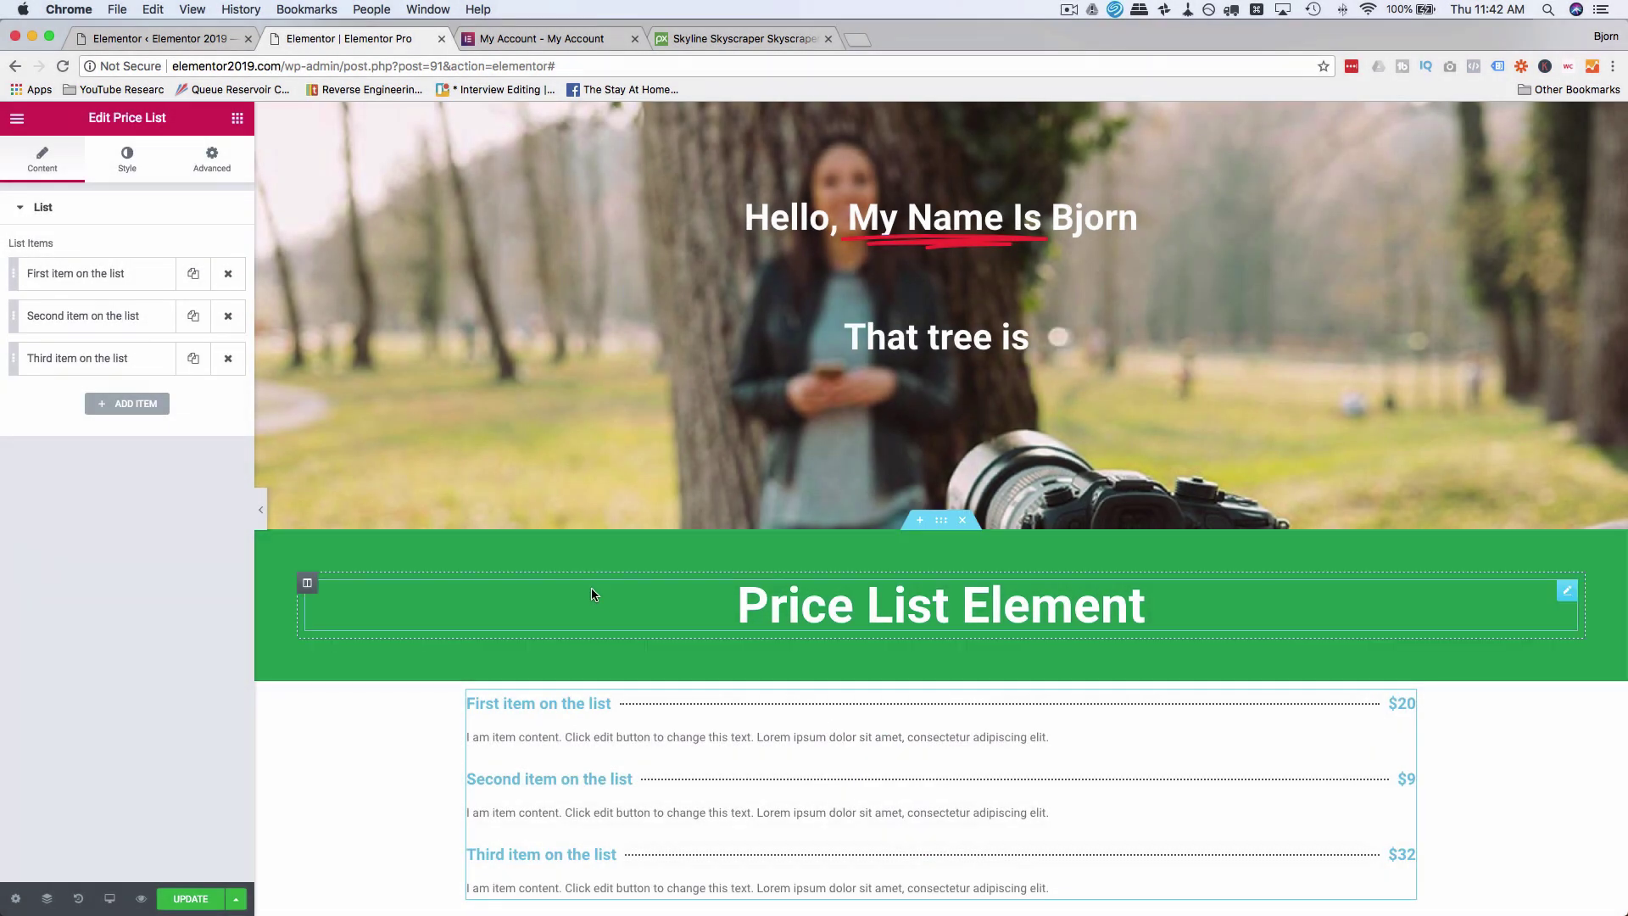
{"action": "scroll", "coordinate": [592, 588], "scroll_direction": "down", "scroll_amount": 3}
{"action": "left_click", "coordinate": [675, 646]}
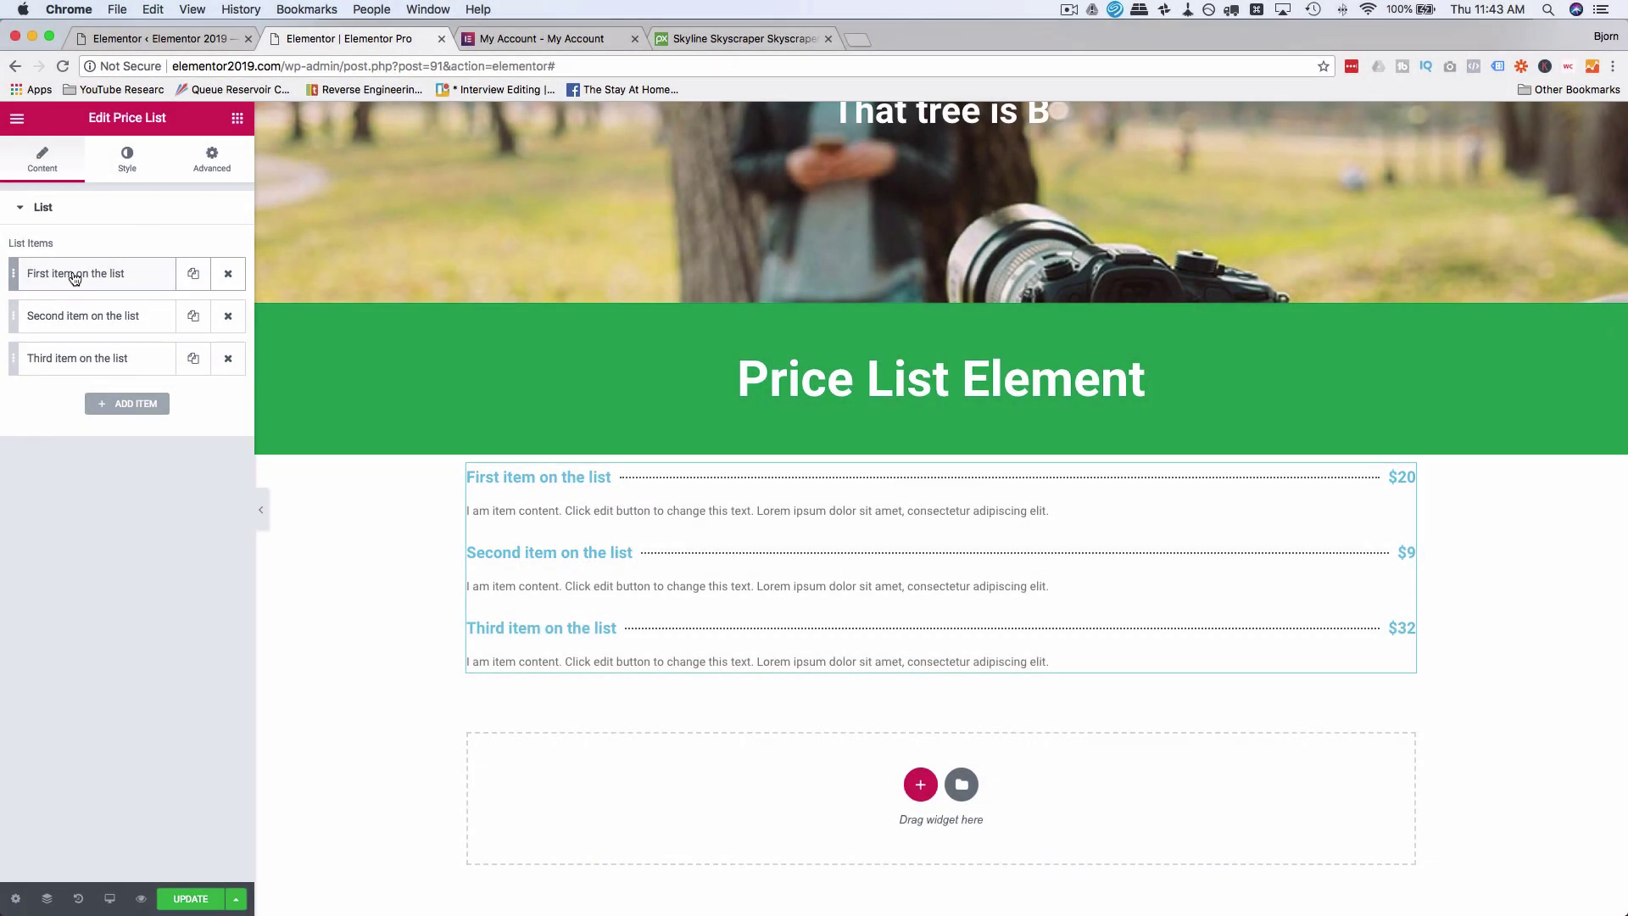
Step: Upload the fruit photos to the Media Library and insert the strawberries photo on the first item
{"action": "left_click", "coordinate": [75, 275]}
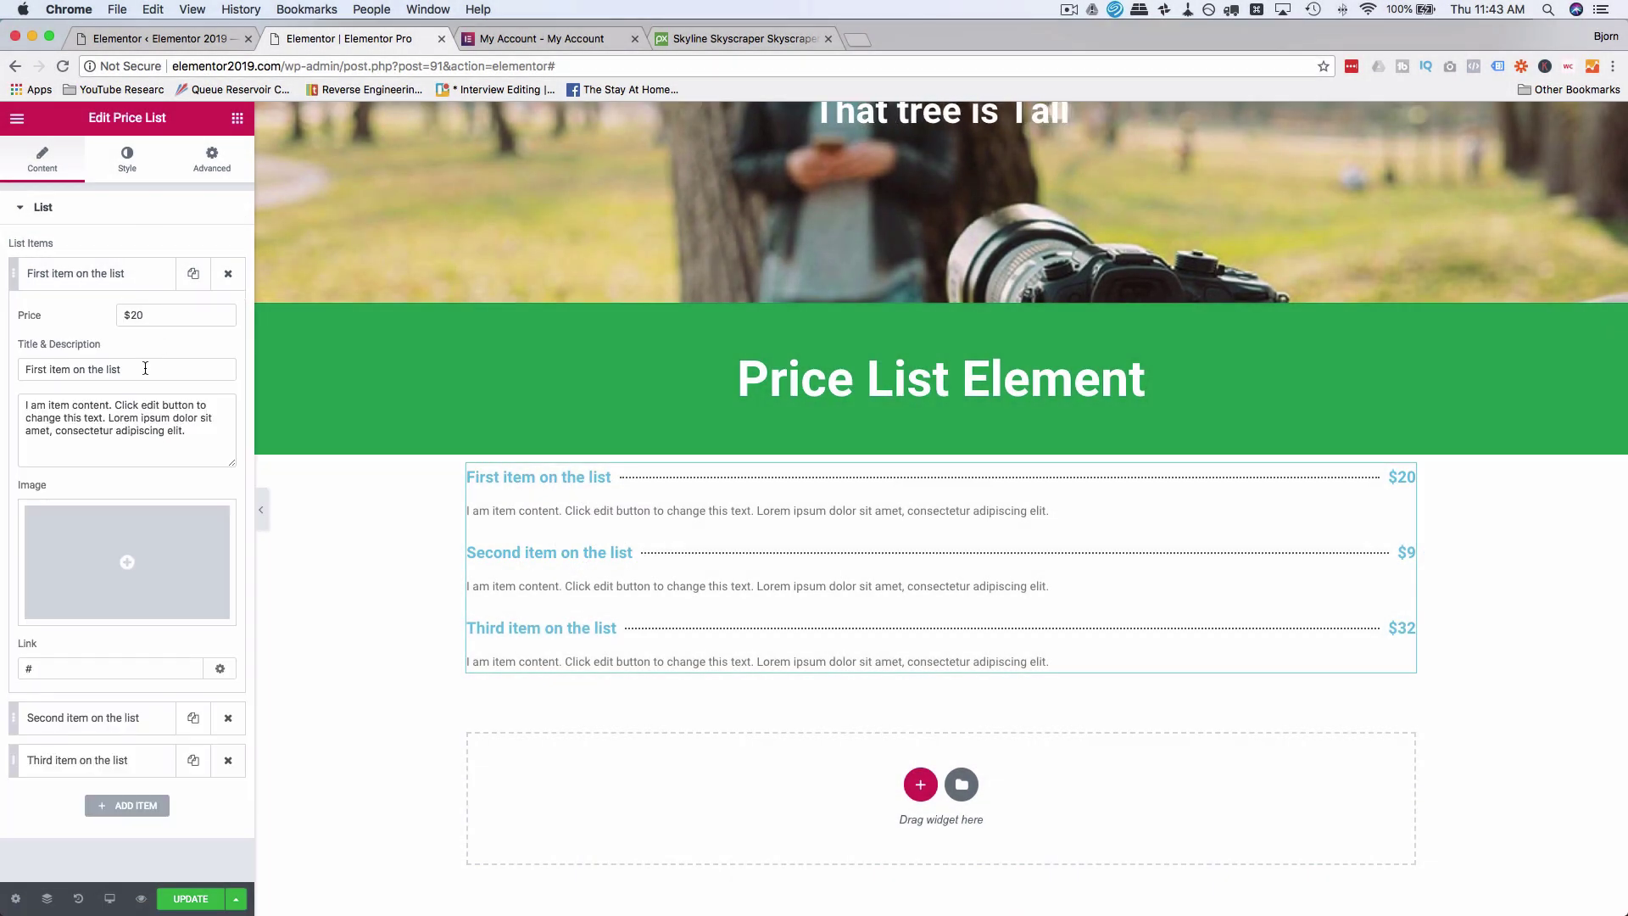
{"action": "left_click", "coordinate": [95, 536]}
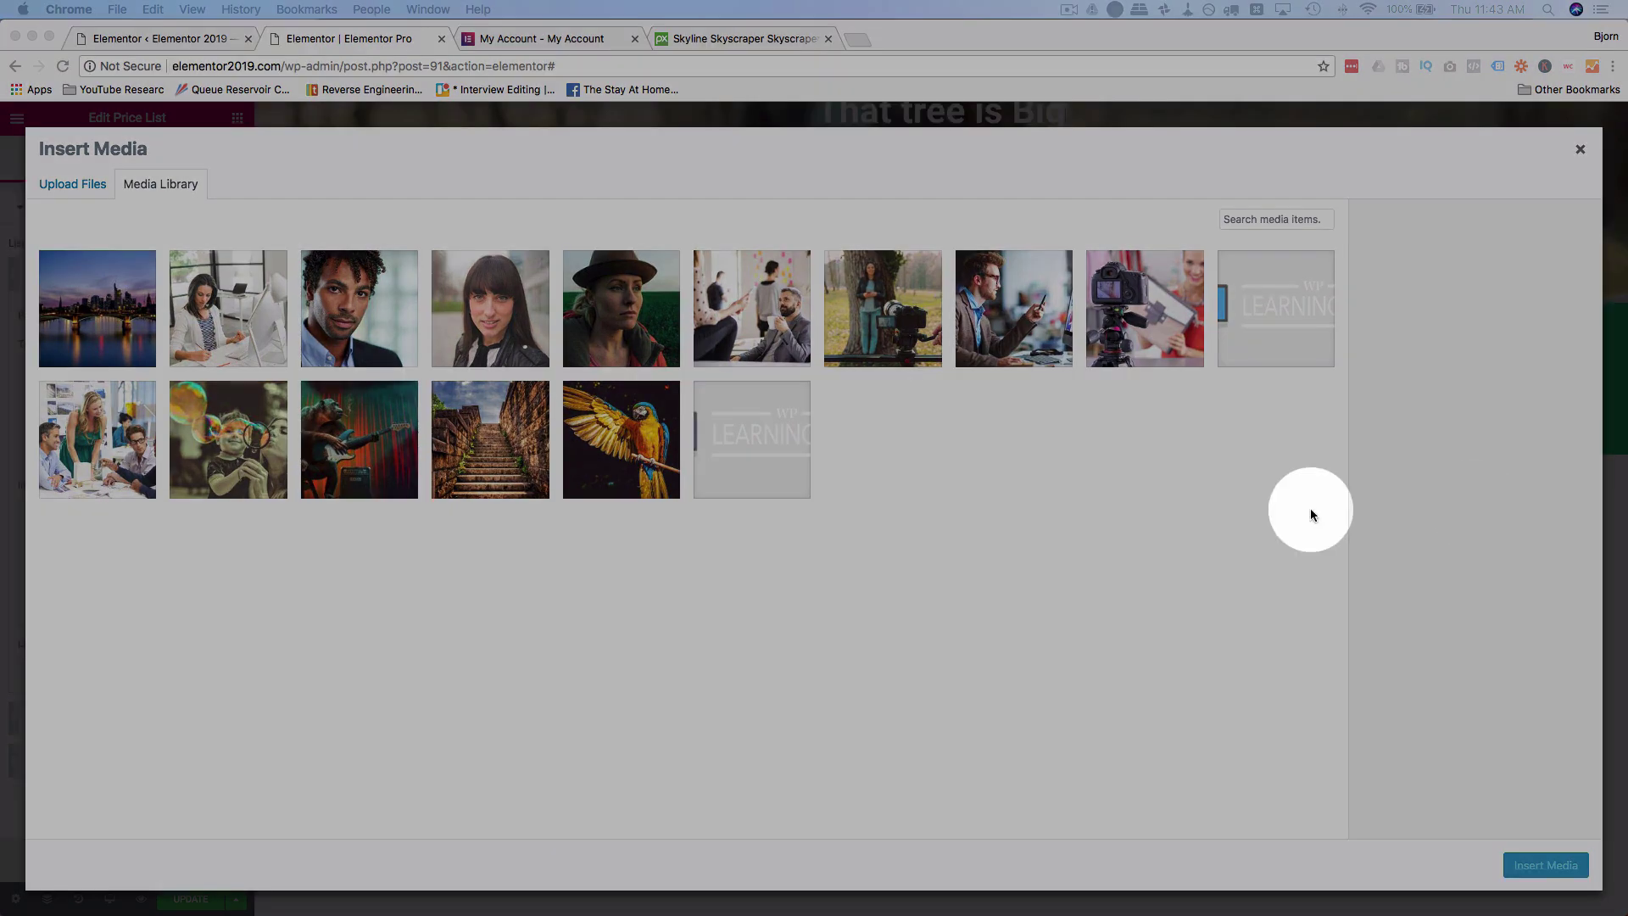
{"action": "left_click_drag", "start_coordinate": [1308, 509], "coordinate": [1067, 530]}
{"action": "left_click", "coordinate": [76, 322]}
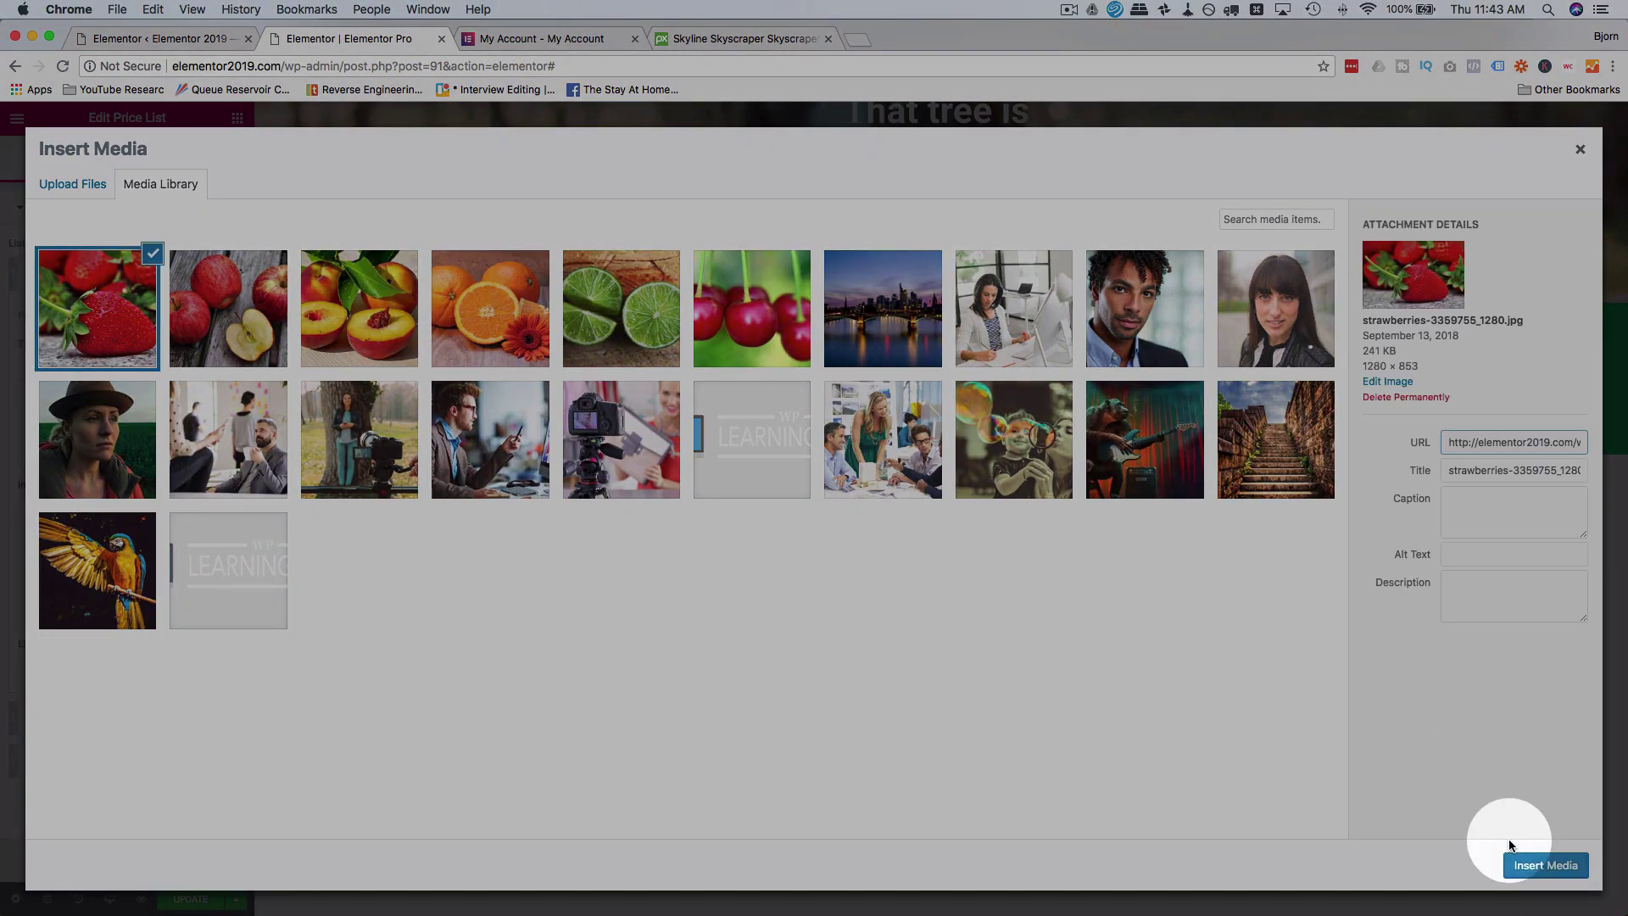
{"action": "left_click", "coordinate": [1529, 860]}
{"action": "left_click", "coordinate": [354, 511]}
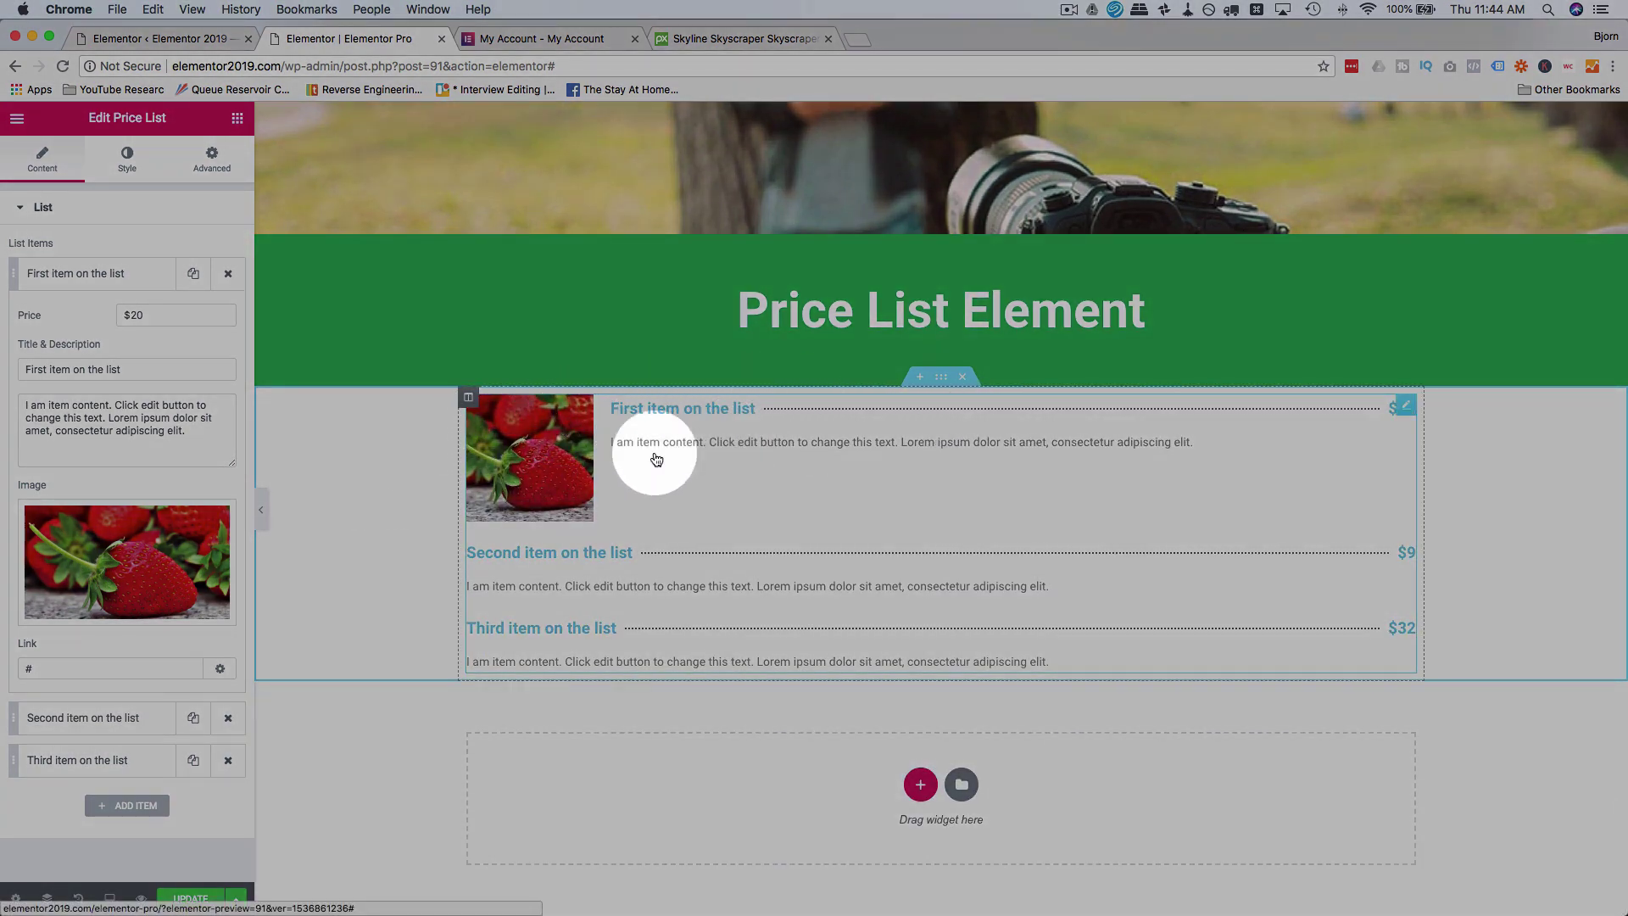
Step: Enter 'Strawberries' as the first item's title and move on to its description
{"action": "mouse_move", "coordinate": [135, 581]}
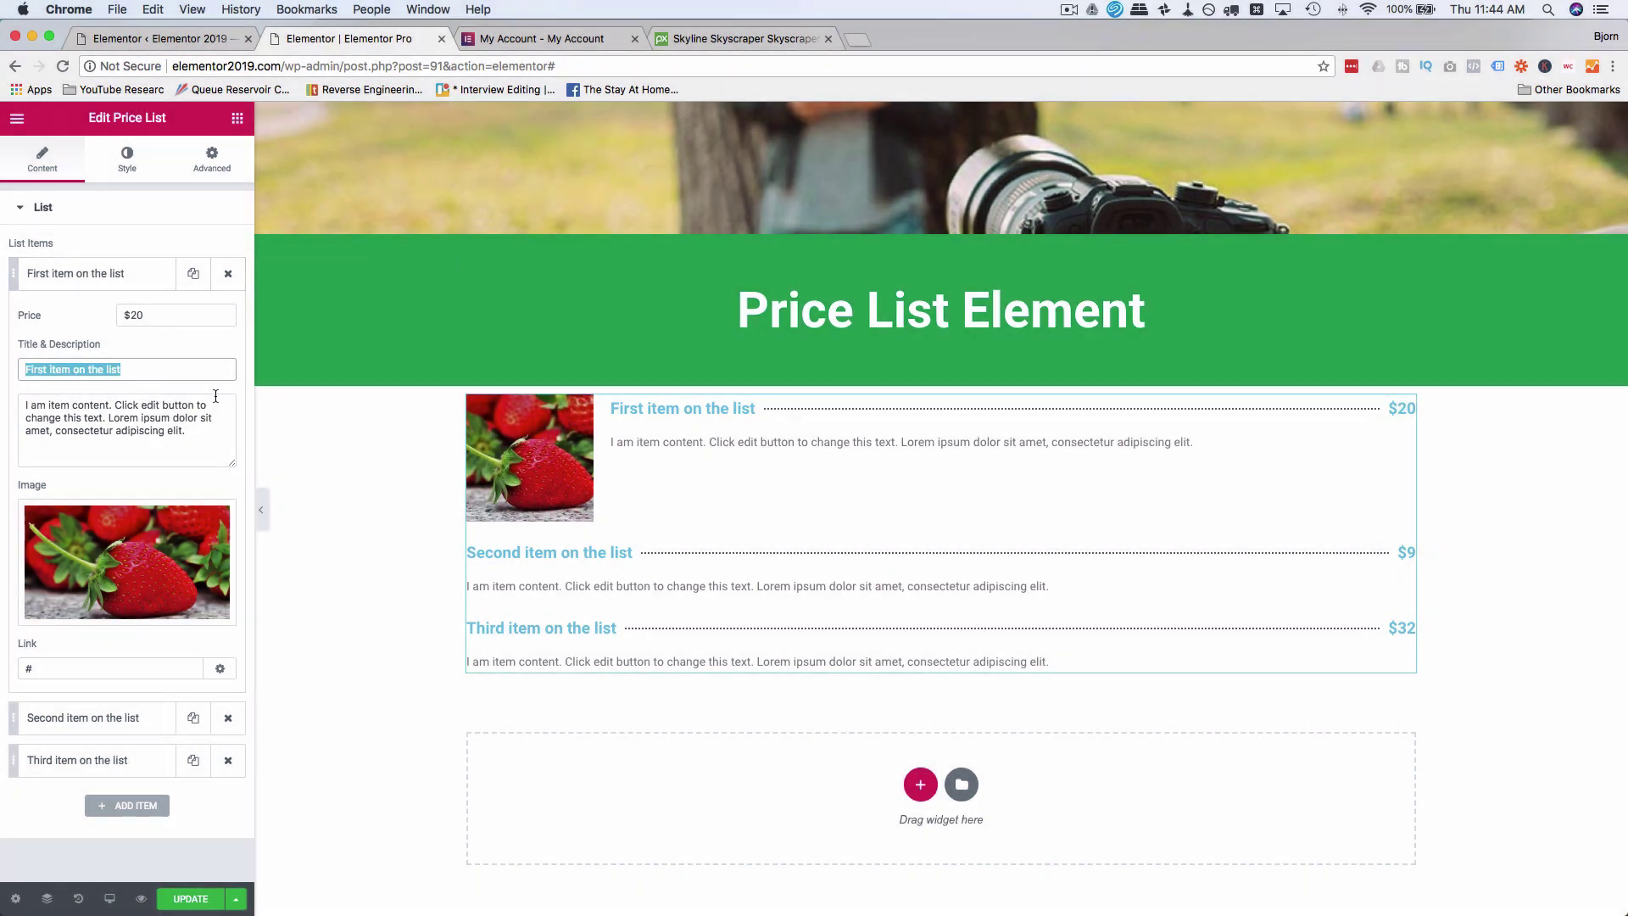
{"action": "type", "text": "Starw"}
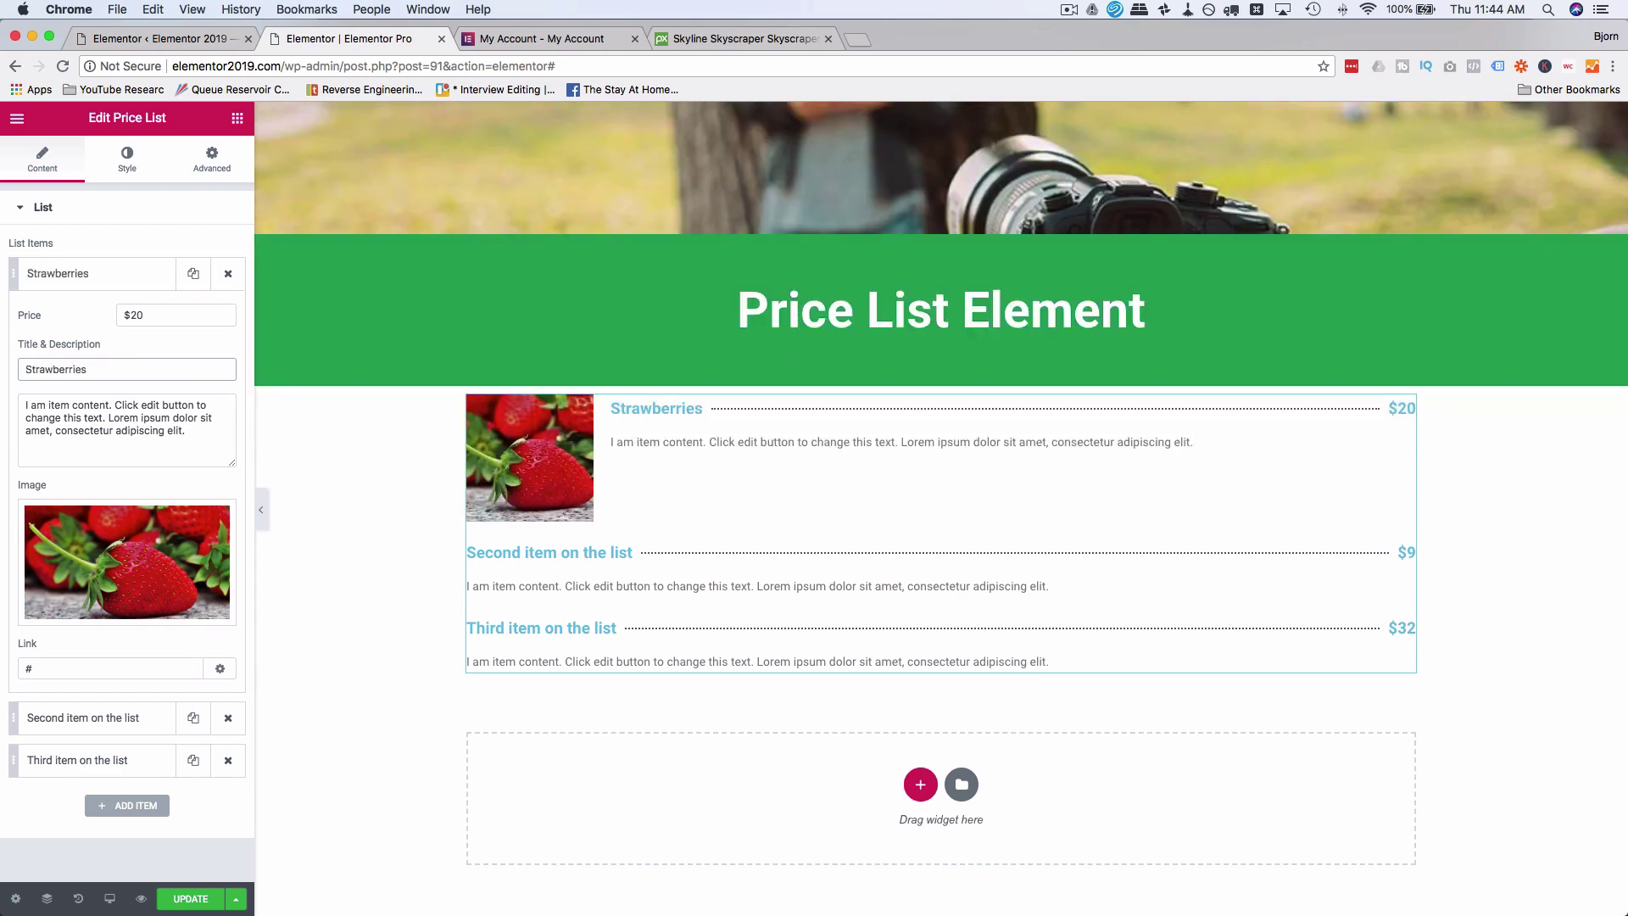
{"action": "key", "text": "Tab"}
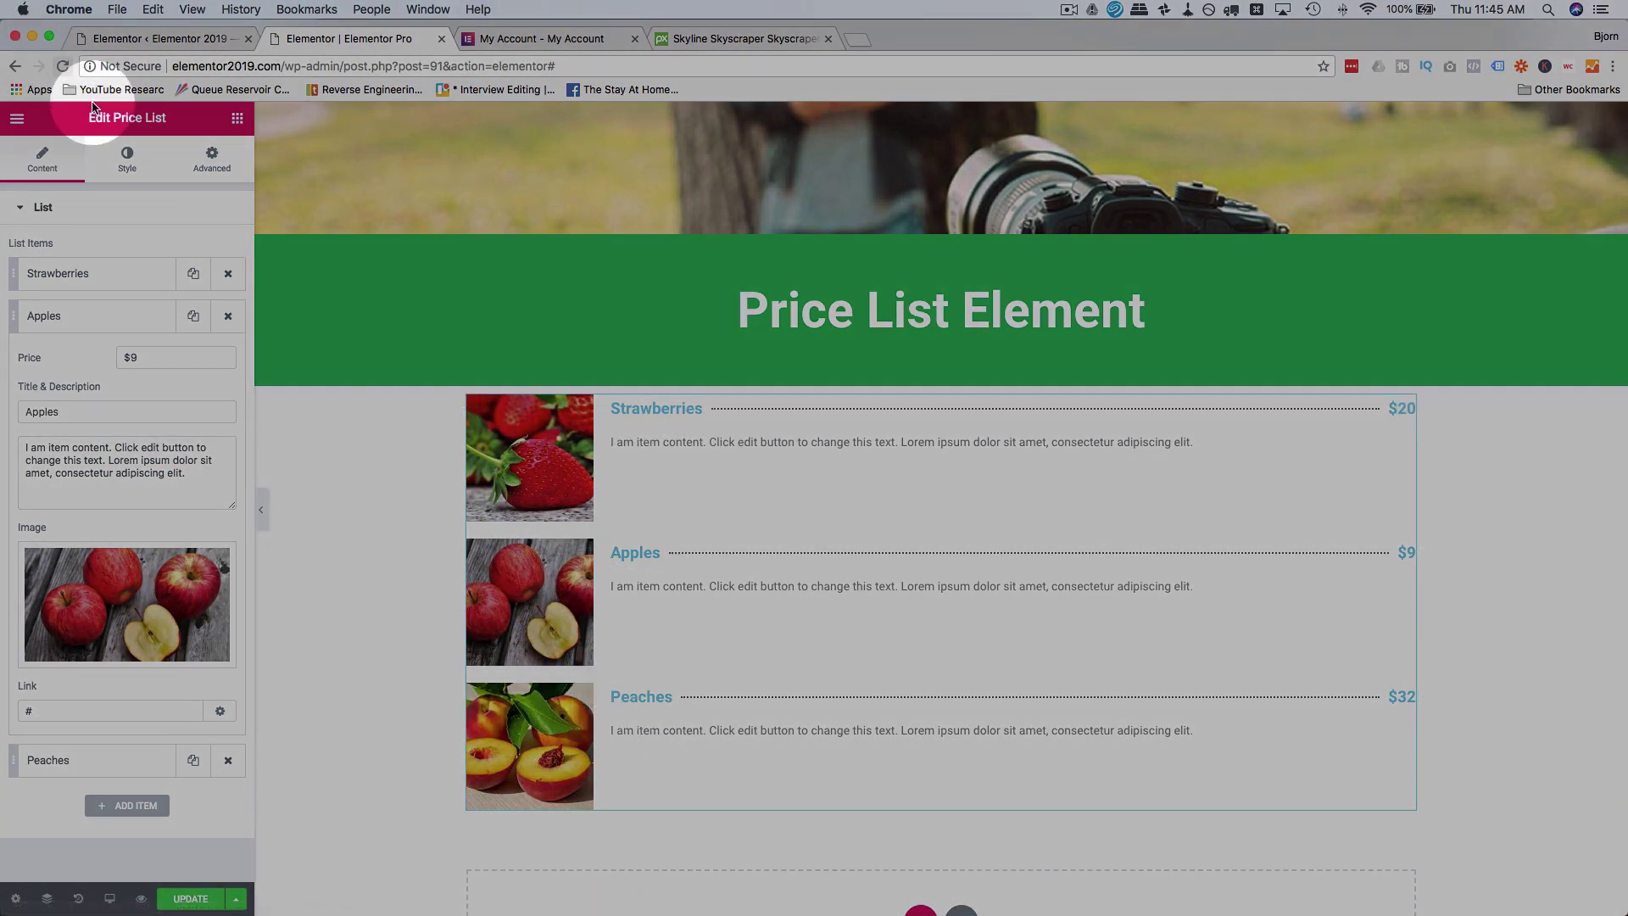
Step: On the Style tab, set the Title & Price colour to dark grey
{"action": "left_click", "coordinate": [127, 159]}
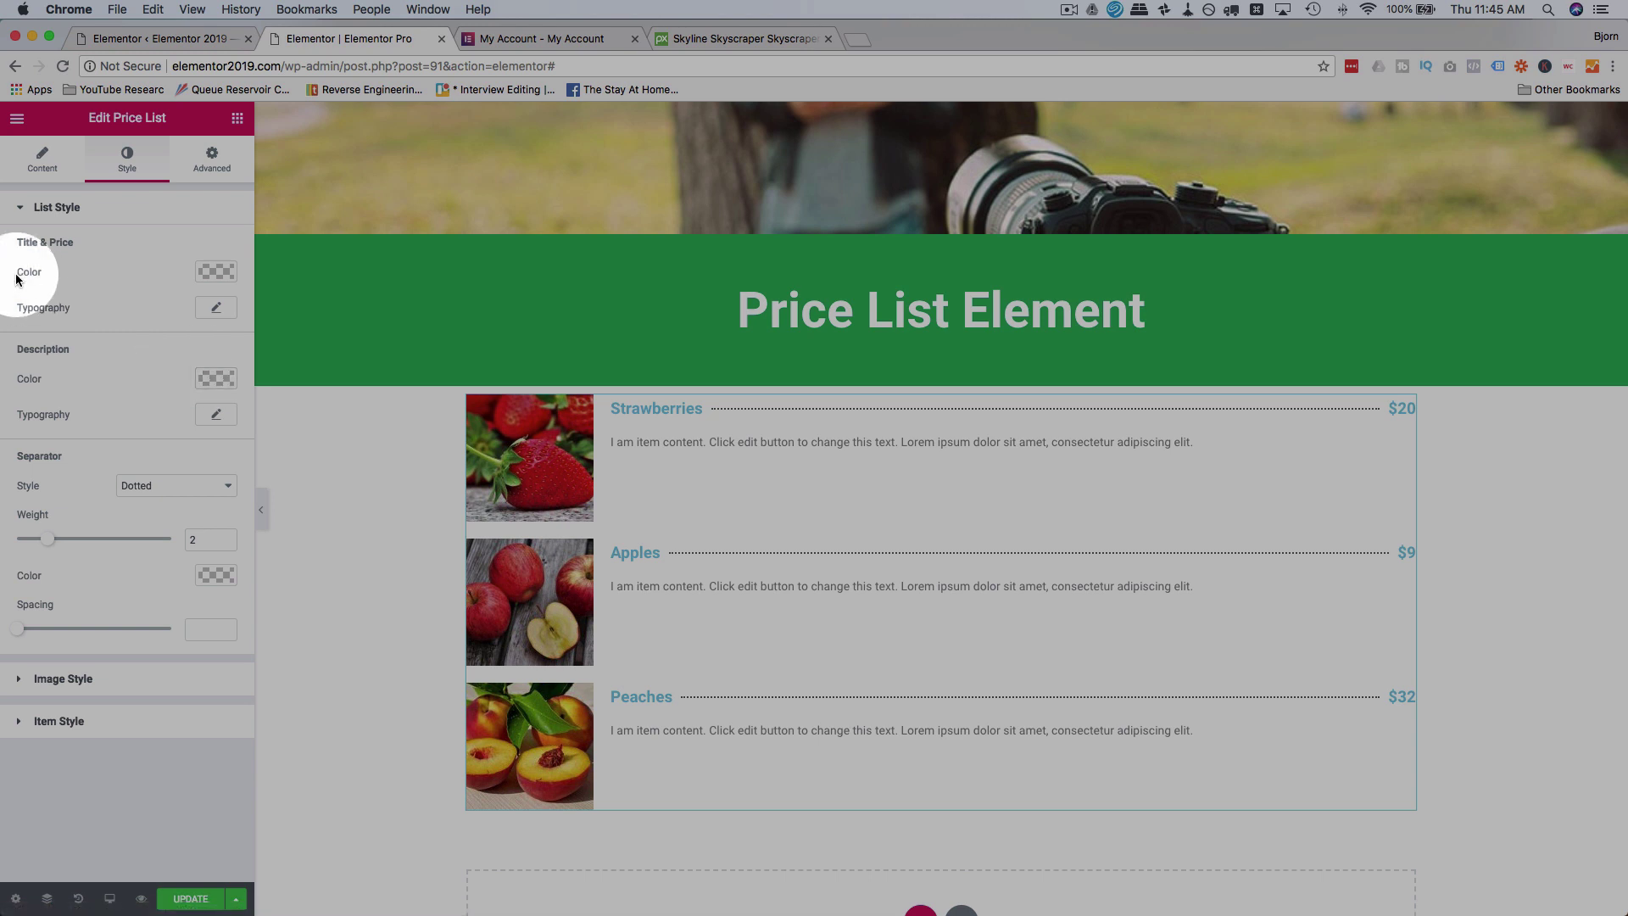
{"action": "left_click", "coordinate": [210, 275]}
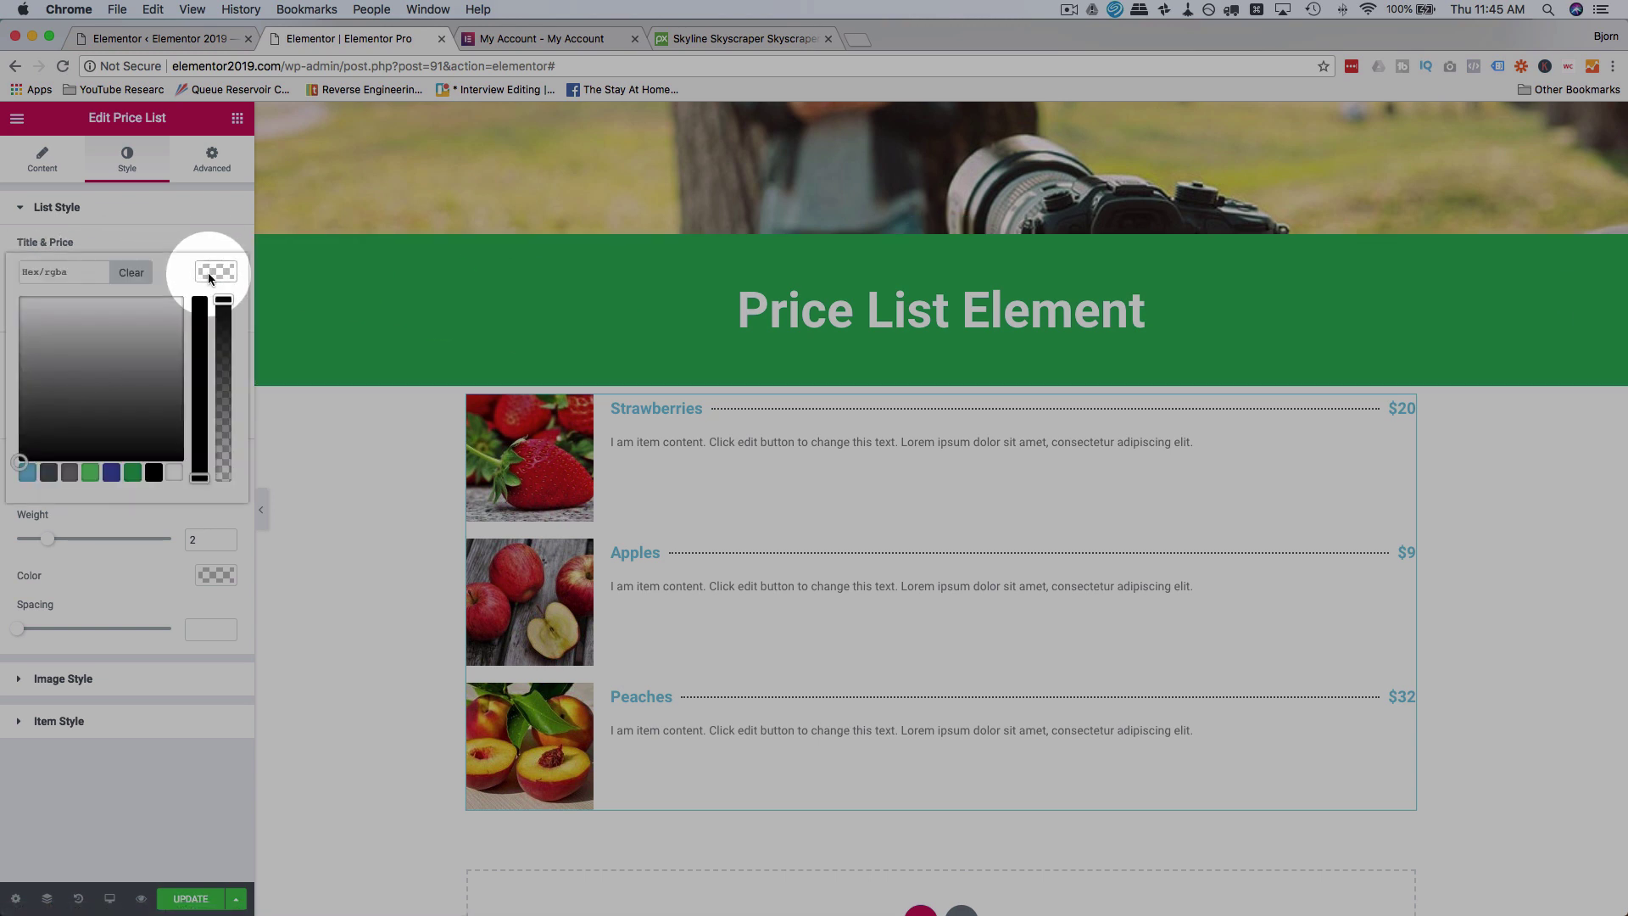
{"action": "left_click", "coordinate": [152, 475]}
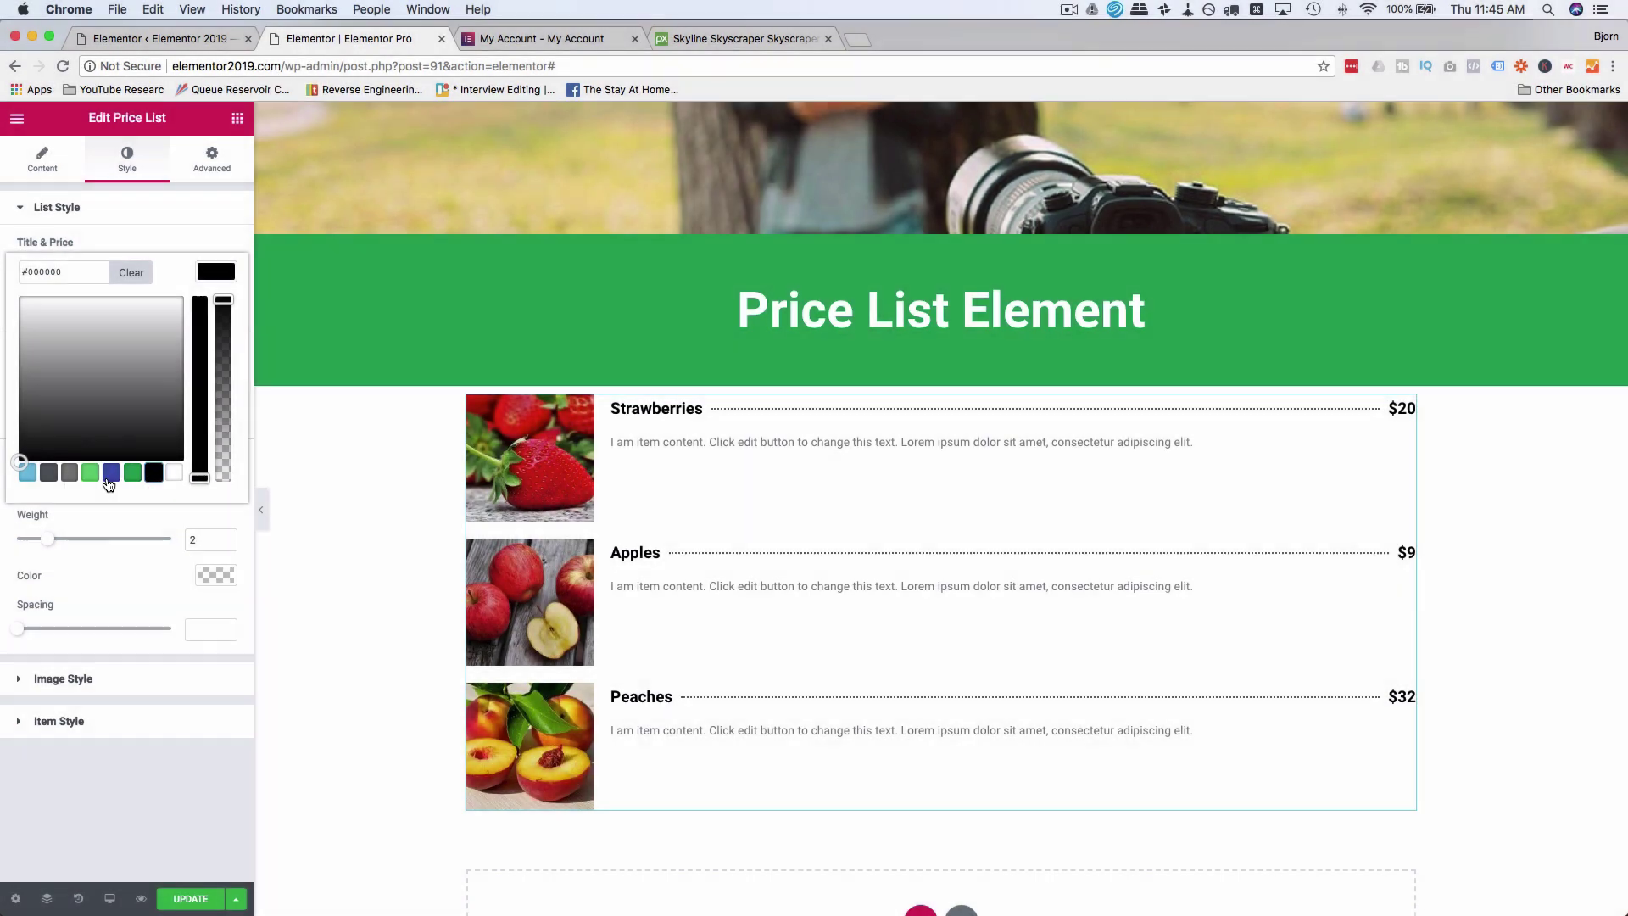
{"action": "left_click", "coordinate": [38, 444]}
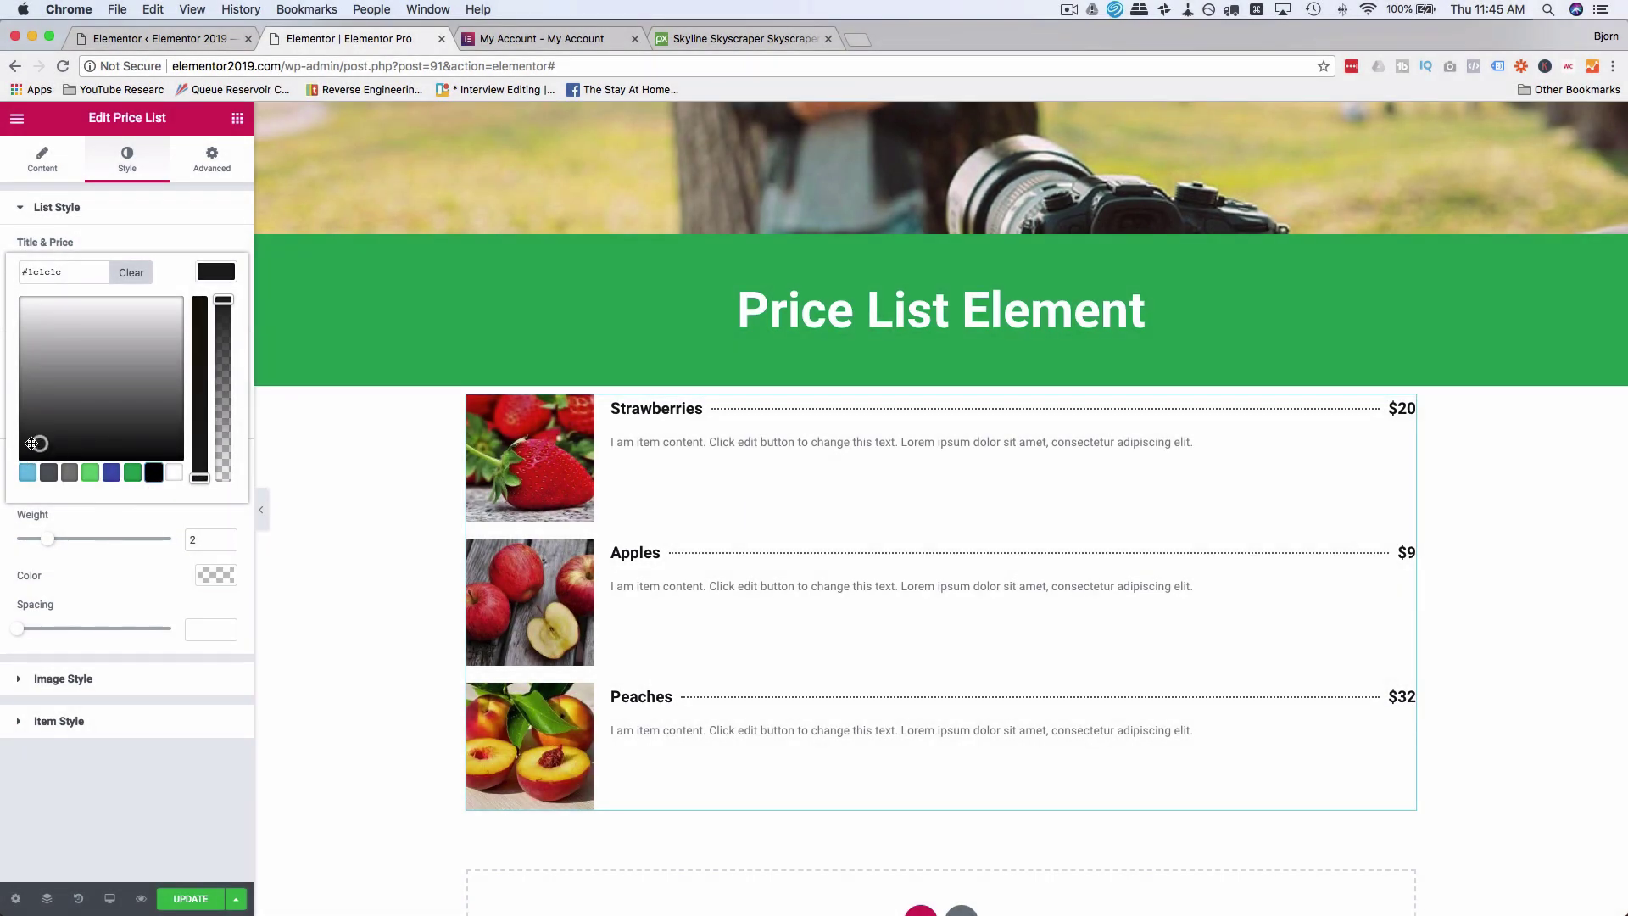
{"action": "left_click", "coordinate": [19, 412]}
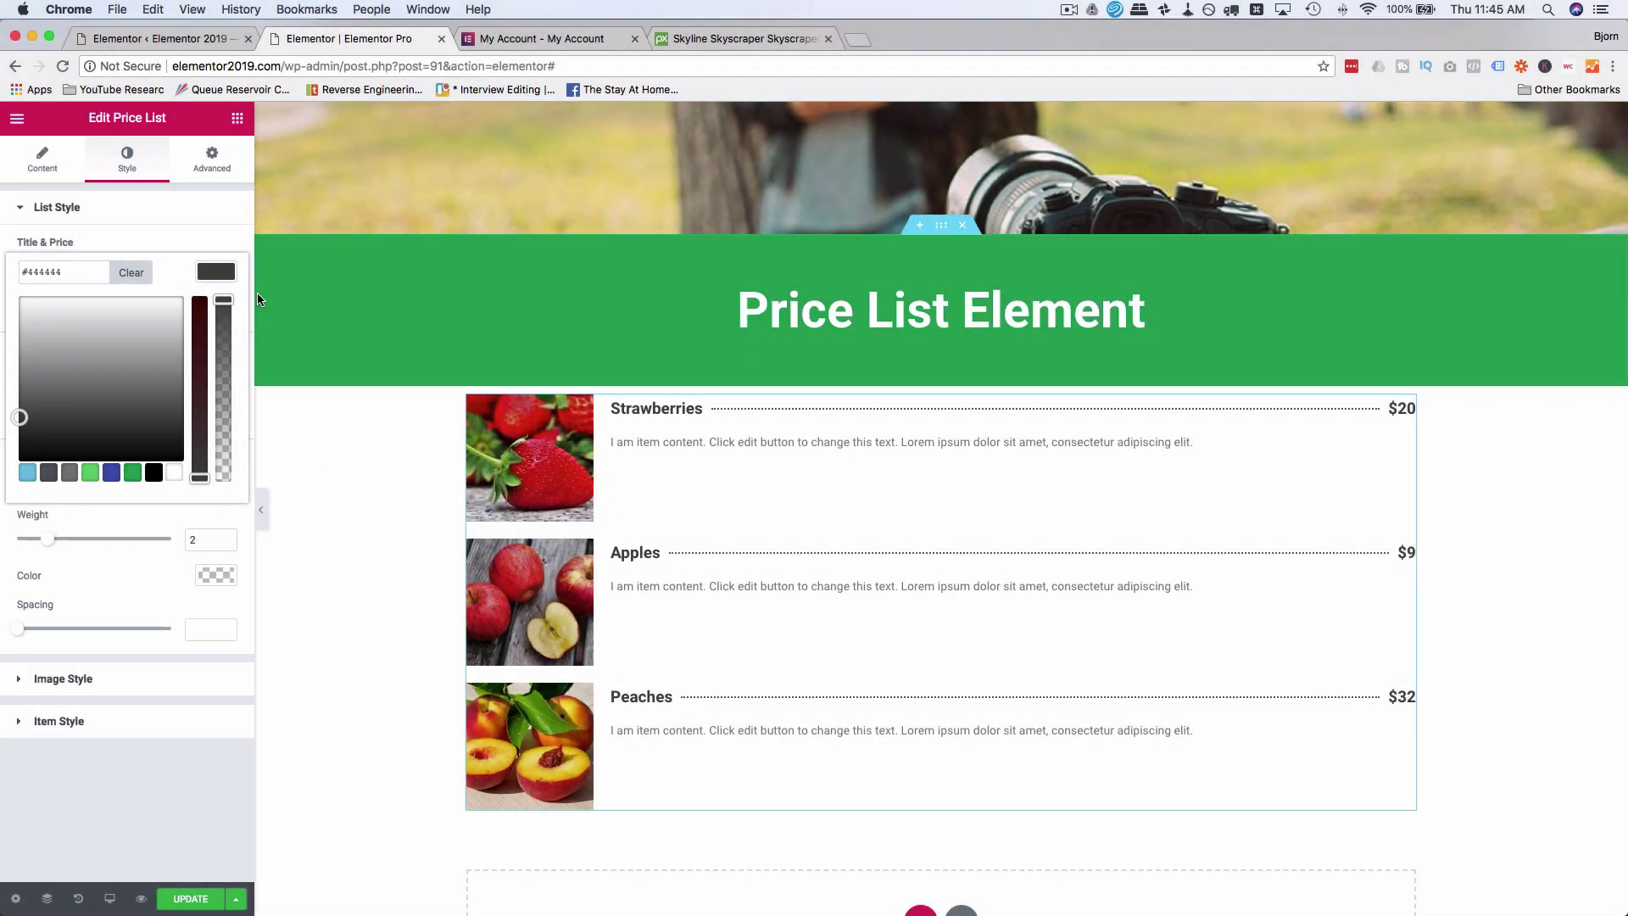
{"action": "left_click", "coordinate": [211, 270]}
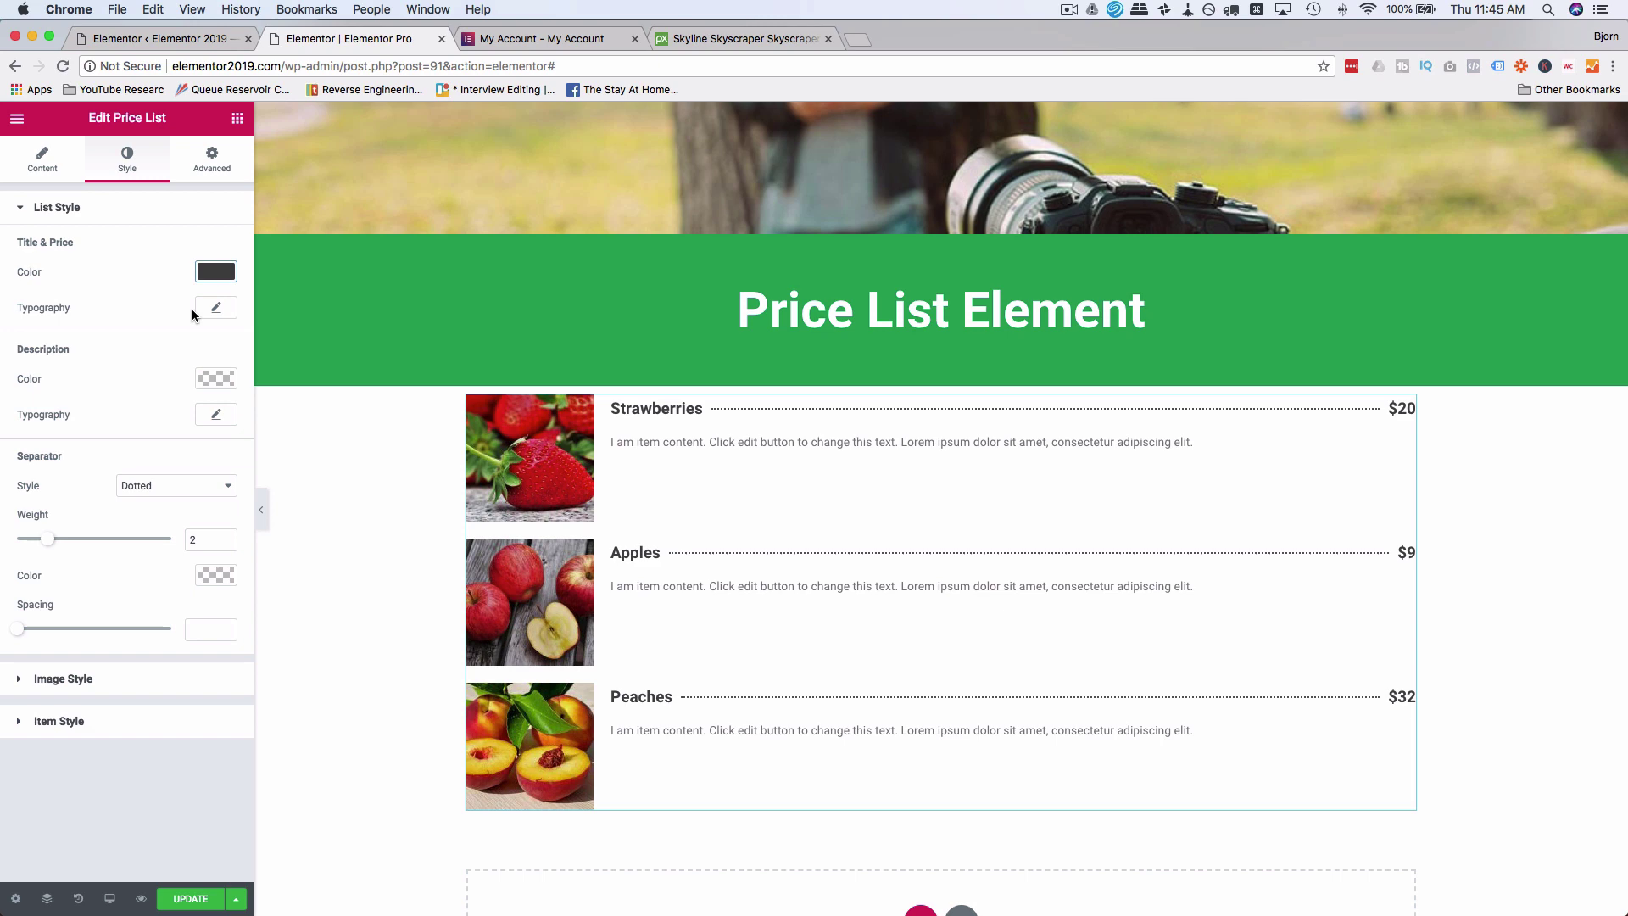
Step: Set the title and price typography to Open Sans at 23 px
{"action": "left_click", "coordinate": [213, 310]}
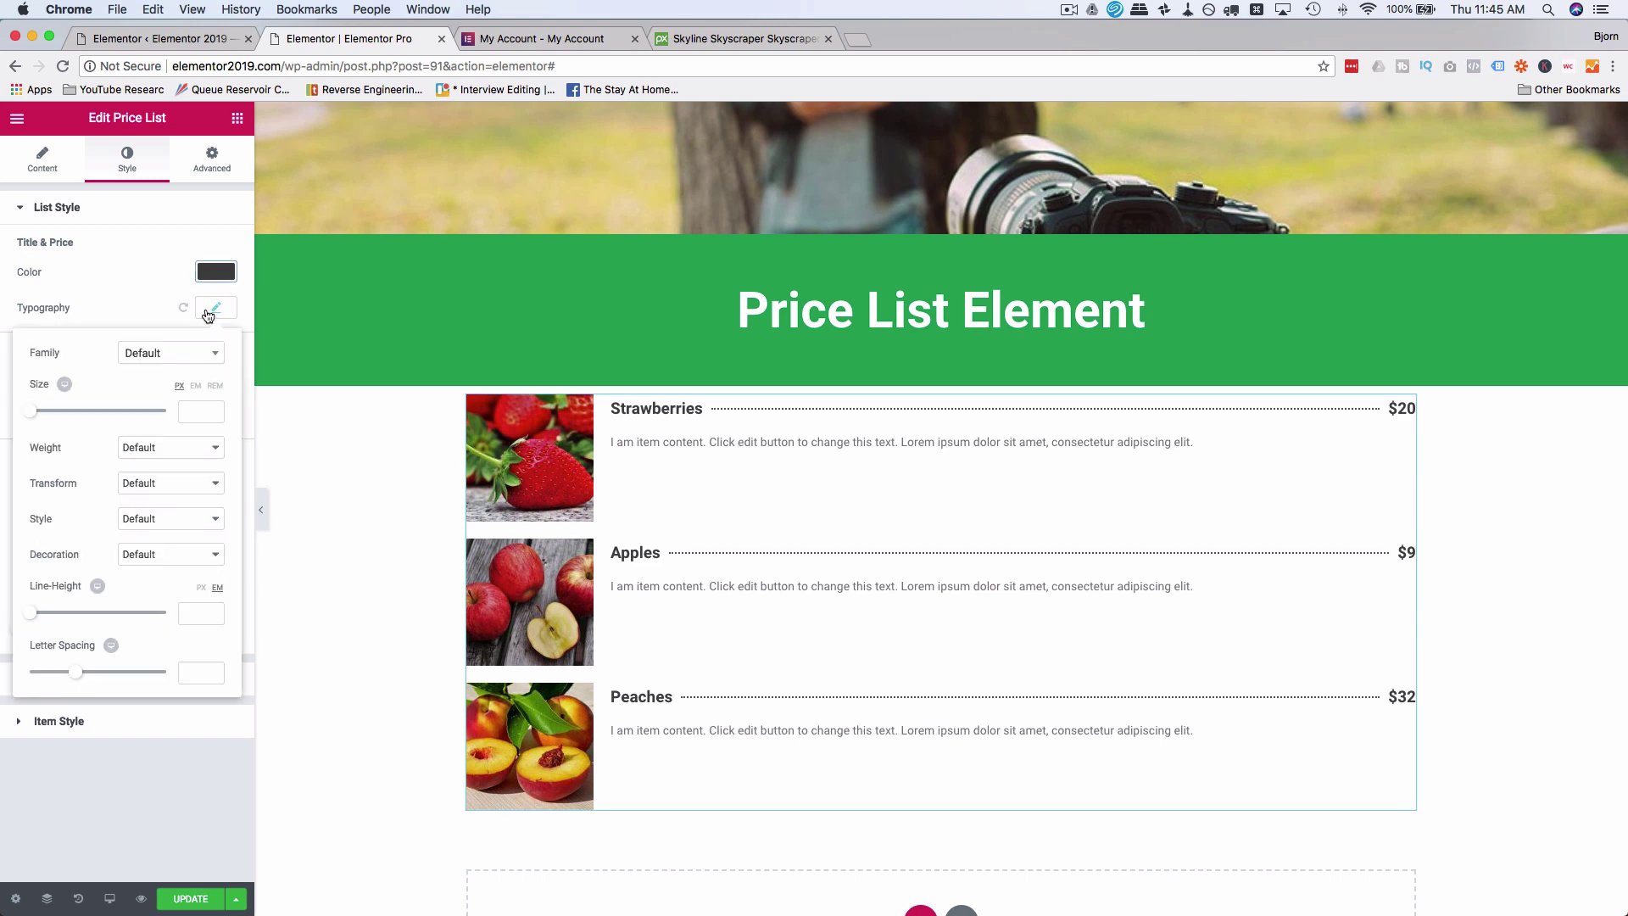
{"action": "left_click", "coordinate": [179, 361]}
{"action": "type", "text": "open"}
{"action": "key", "text": "Return"}
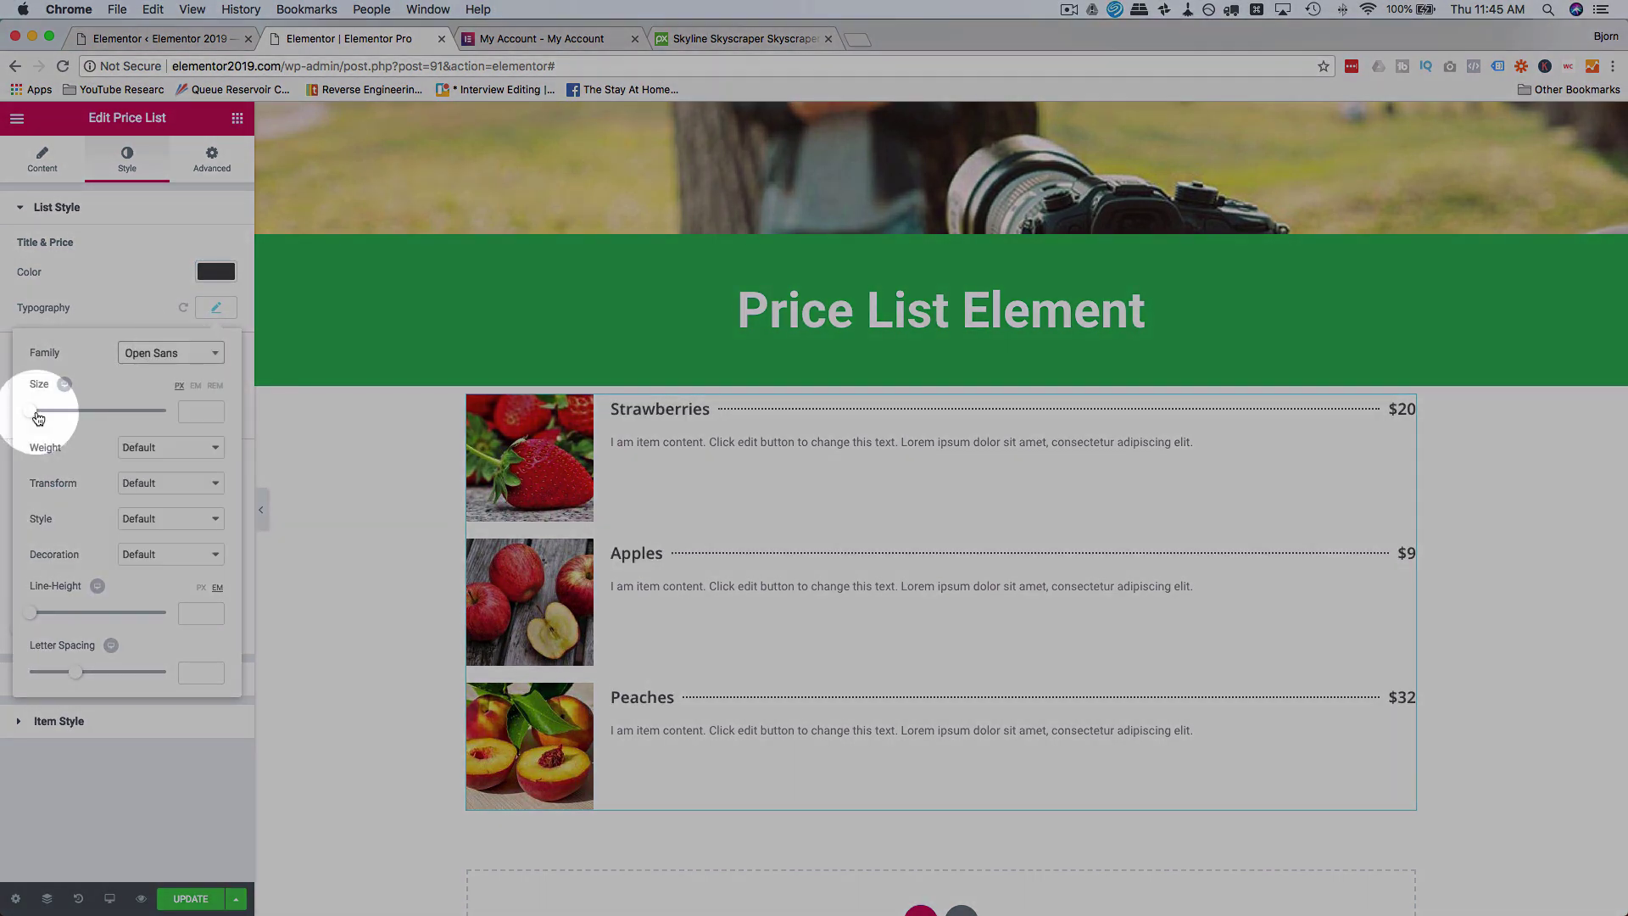
{"action": "left_click_drag", "start_coordinate": [34, 415], "coordinate": [49, 416]}
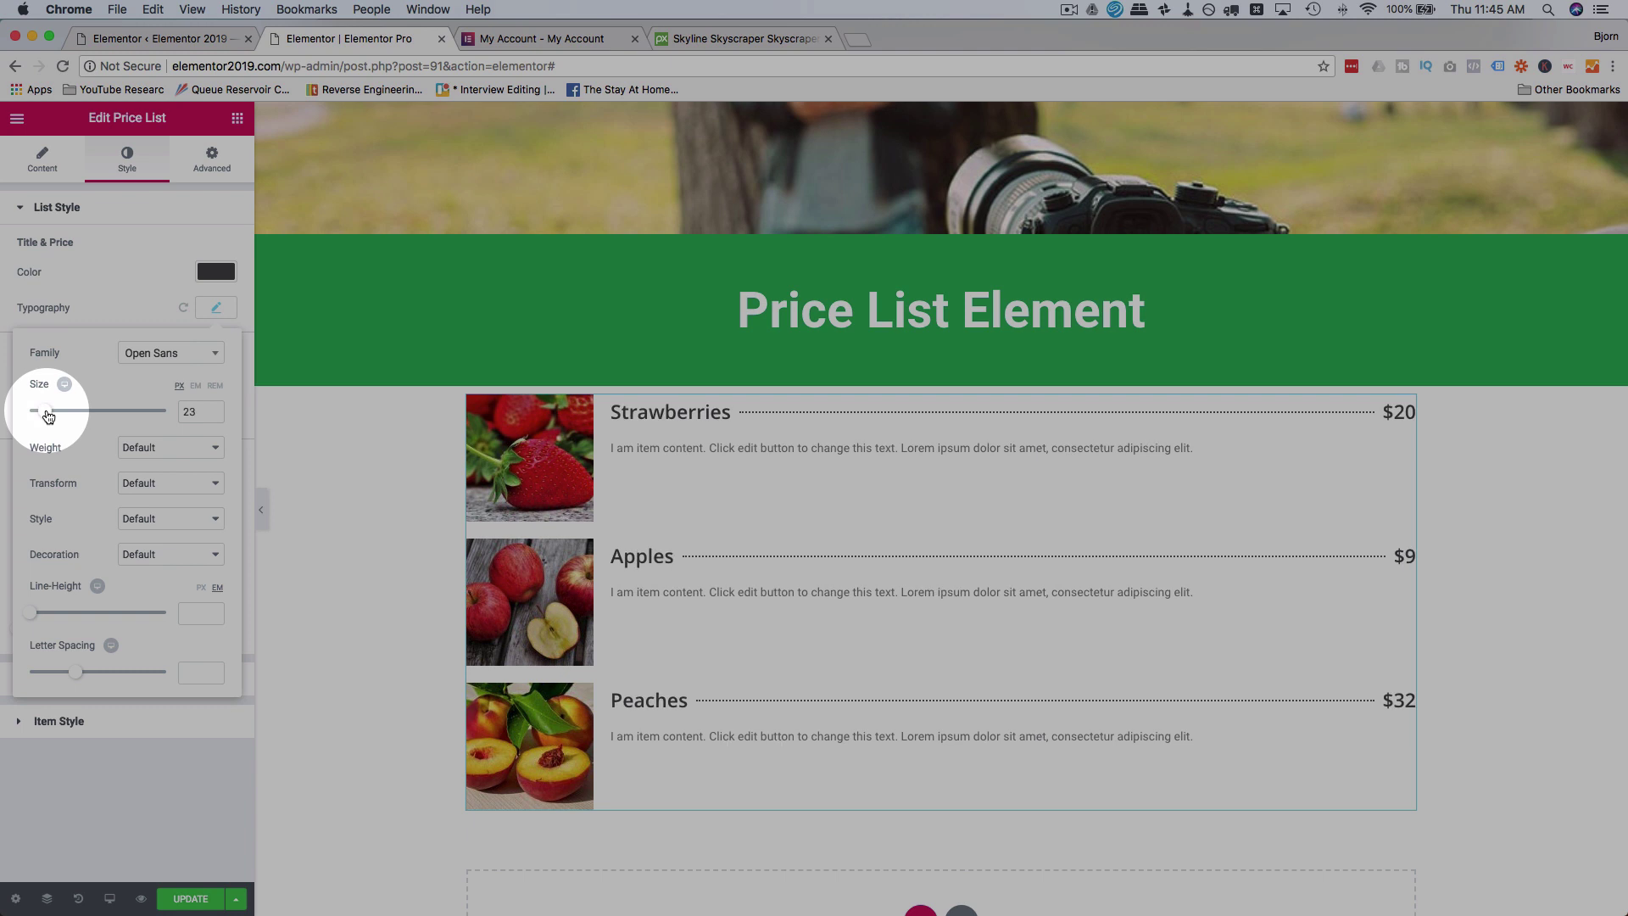
{"action": "left_click", "coordinate": [102, 313]}
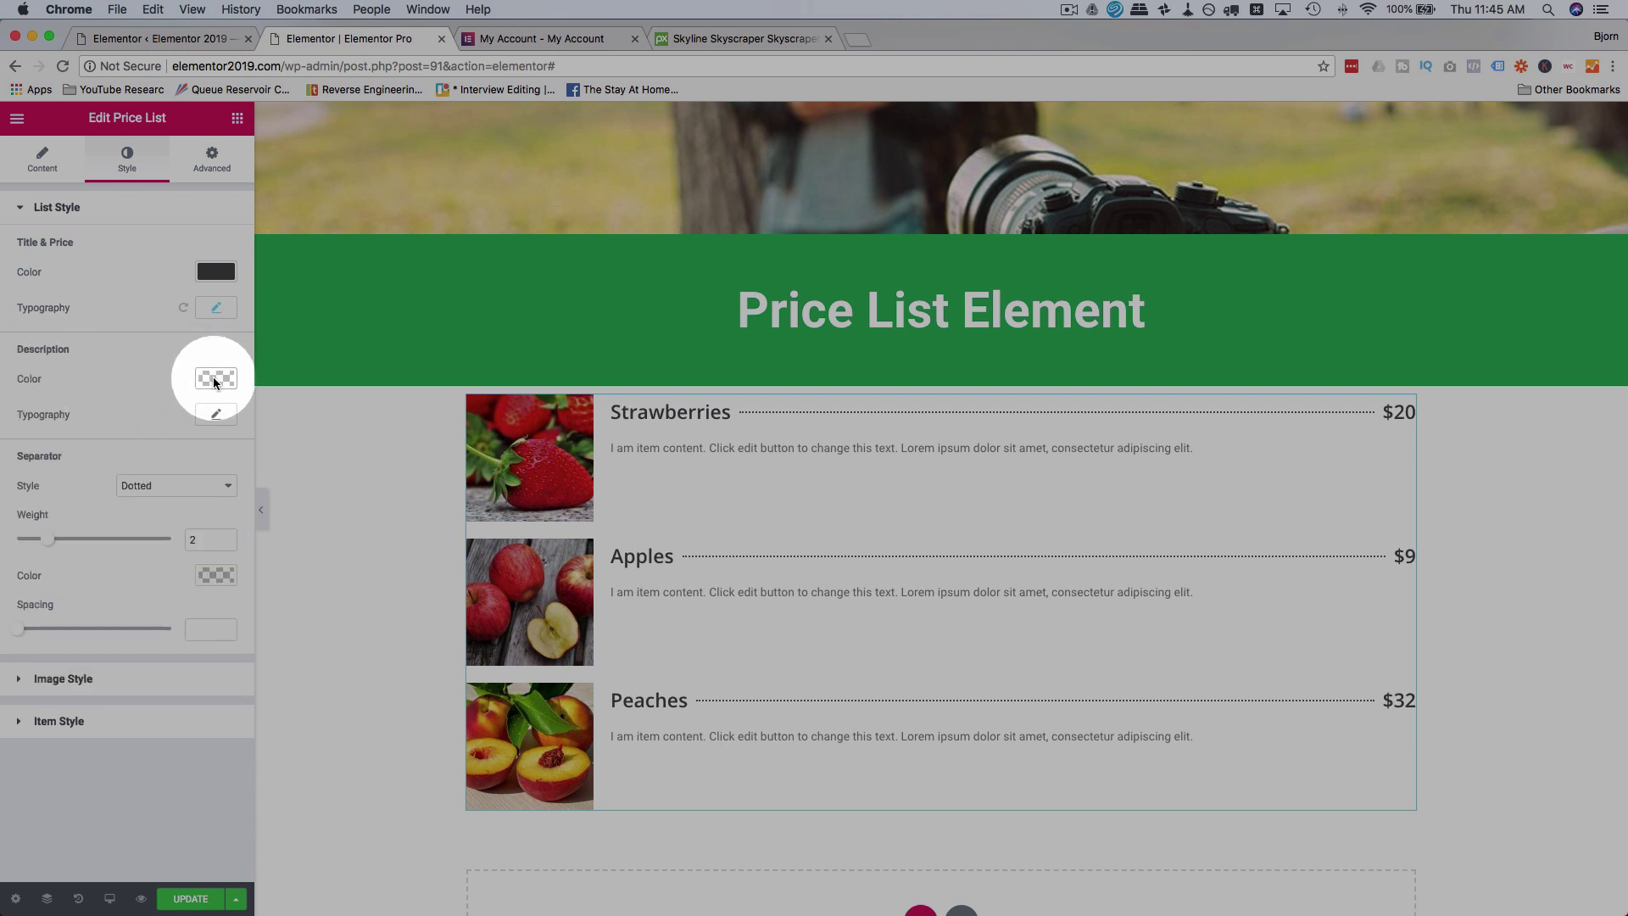
Step: Enlarge the item description typography to 16 px
{"action": "left_click", "coordinate": [216, 414]}
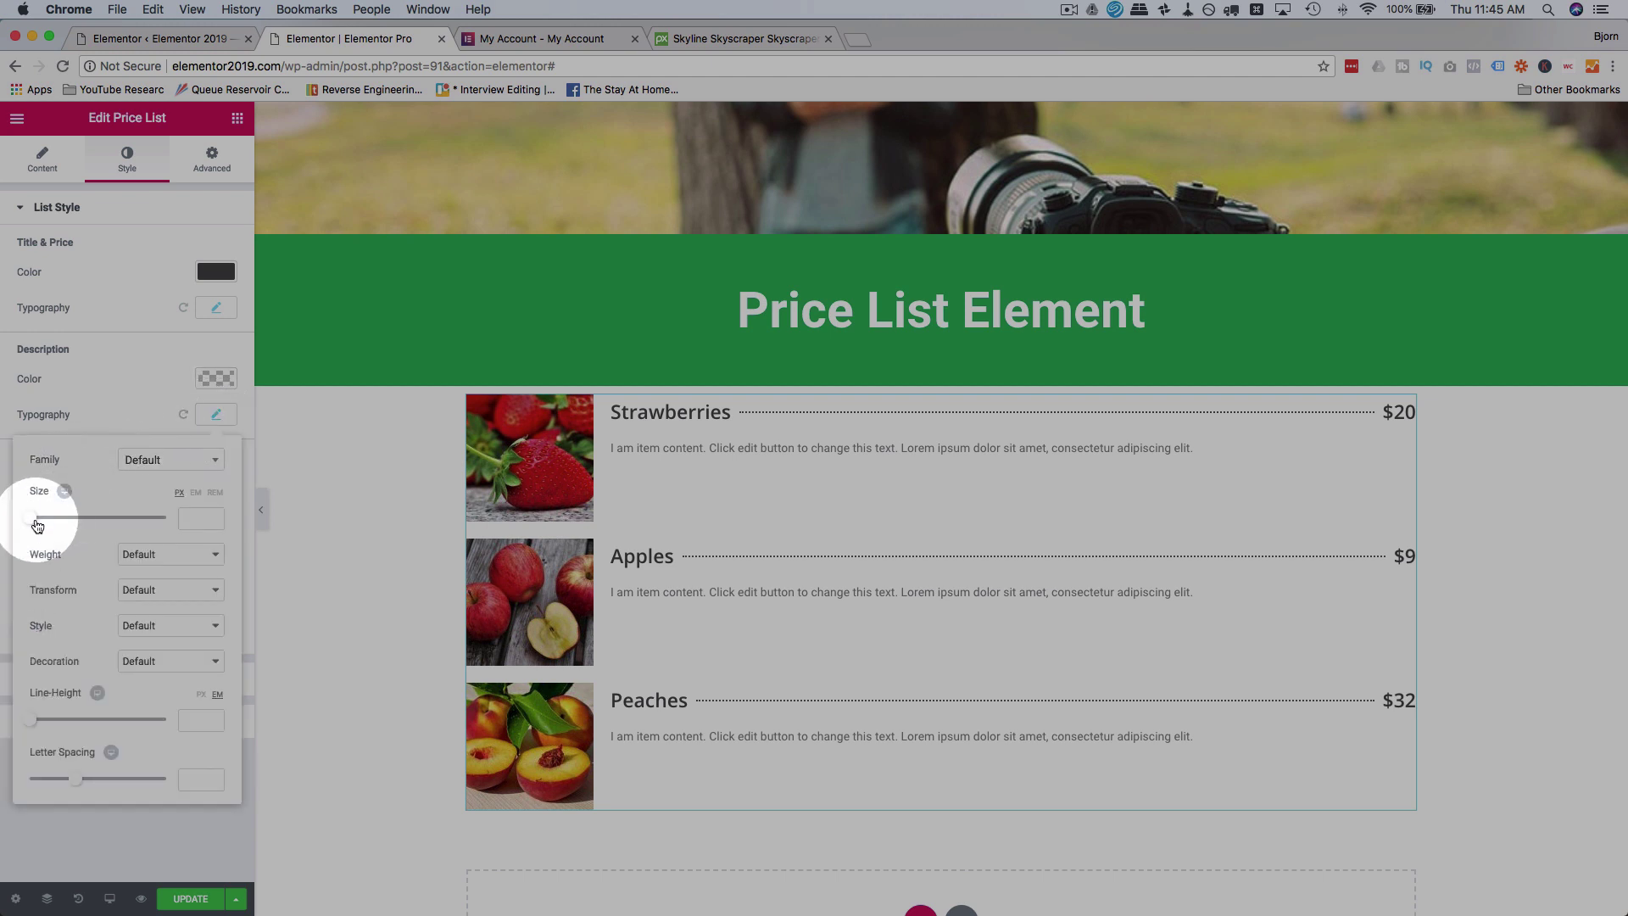
{"action": "left_click_drag", "start_coordinate": [37, 527], "coordinate": [47, 527]}
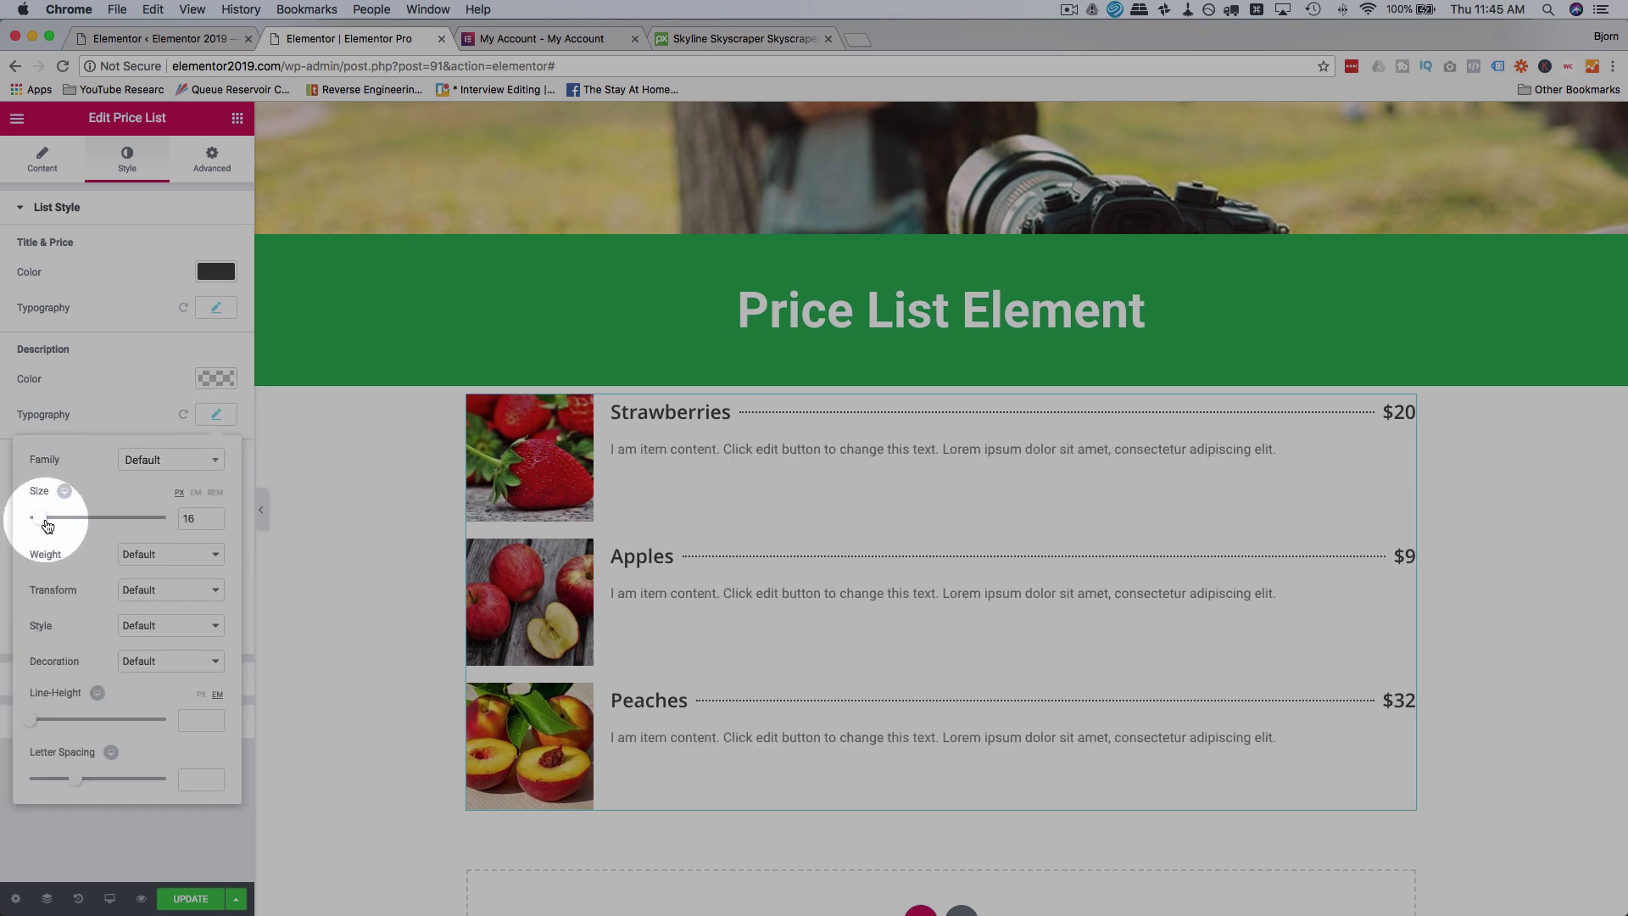
{"action": "left_click", "coordinate": [99, 395]}
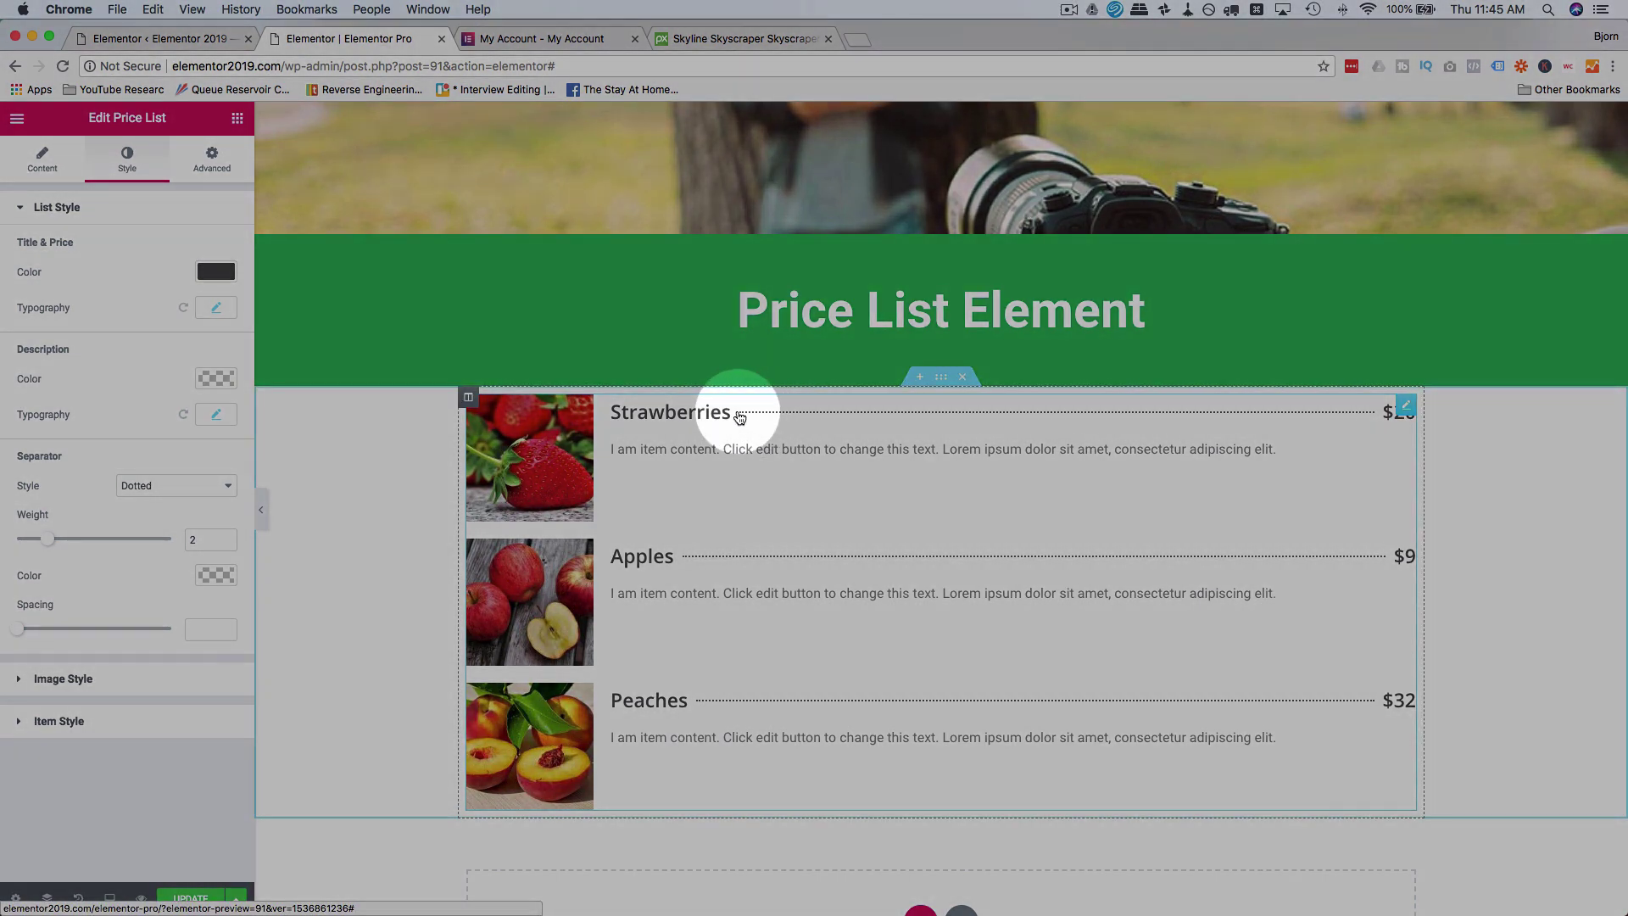
Step: After trying other styles, set the separators to dashed lines with weight 2
{"action": "left_click", "coordinate": [205, 484]}
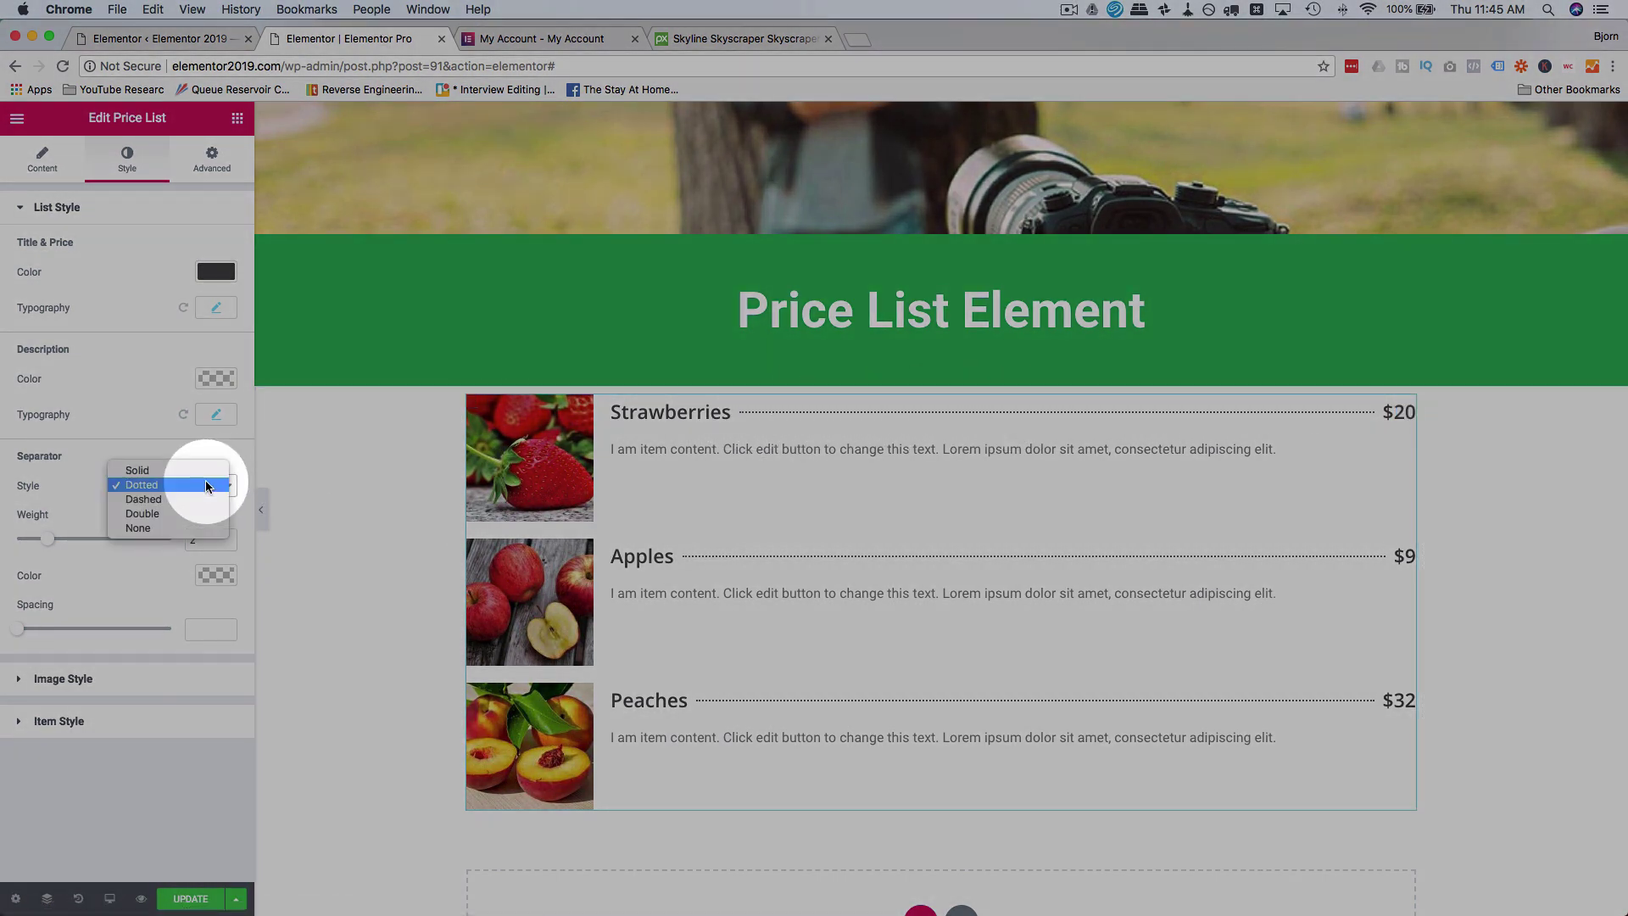
{"action": "left_click", "coordinate": [149, 498]}
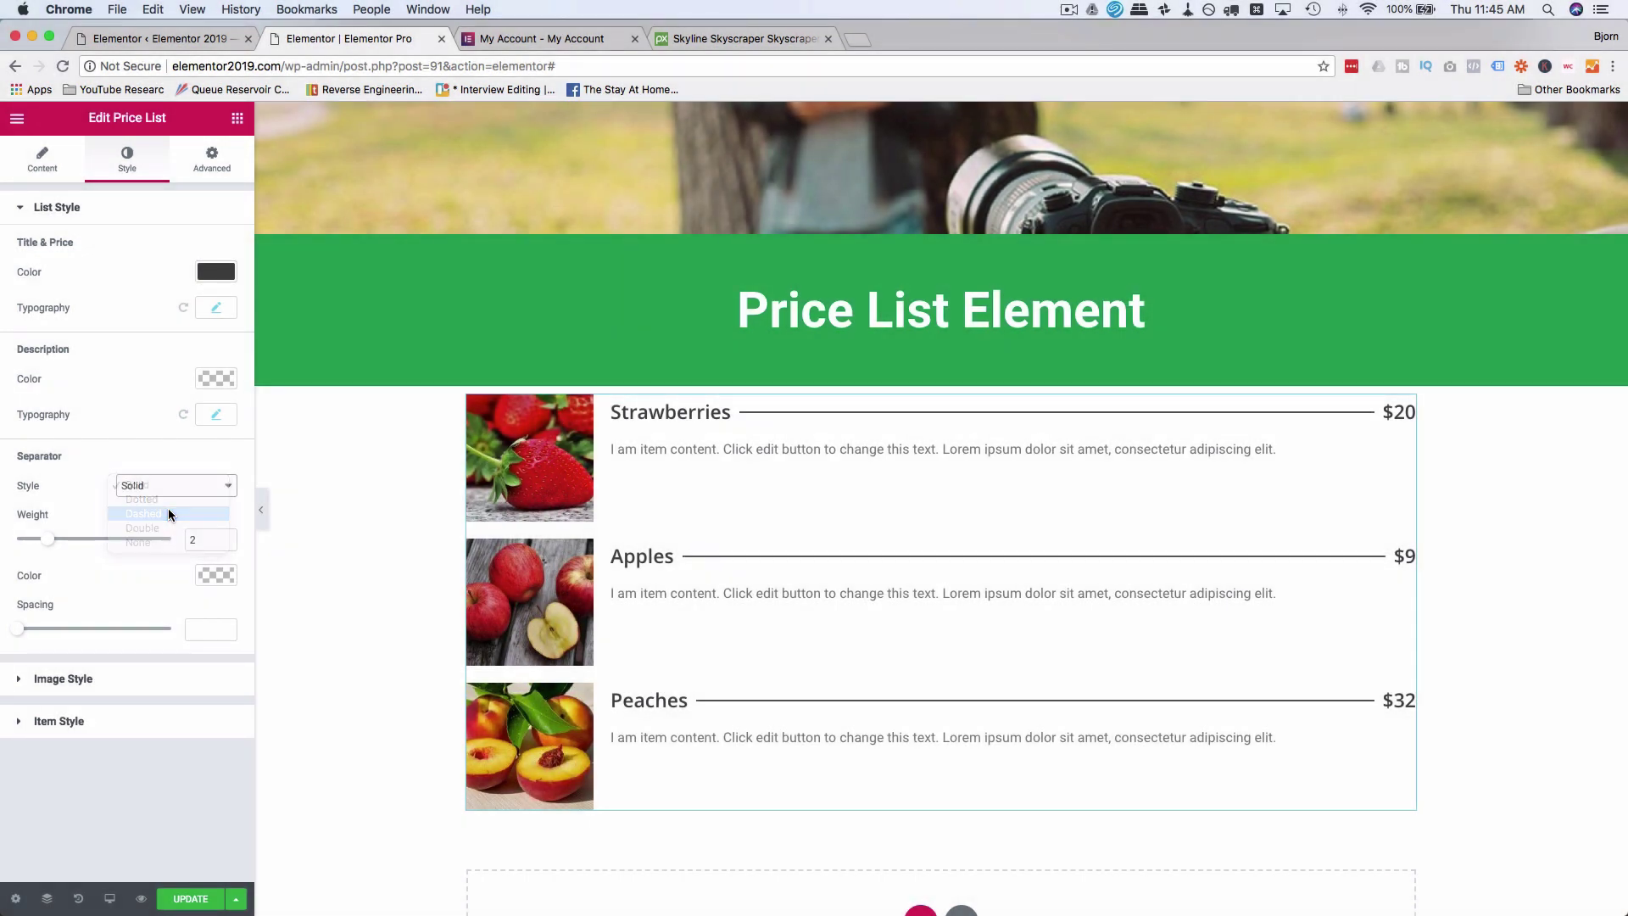
{"action": "left_click", "coordinate": [178, 496]}
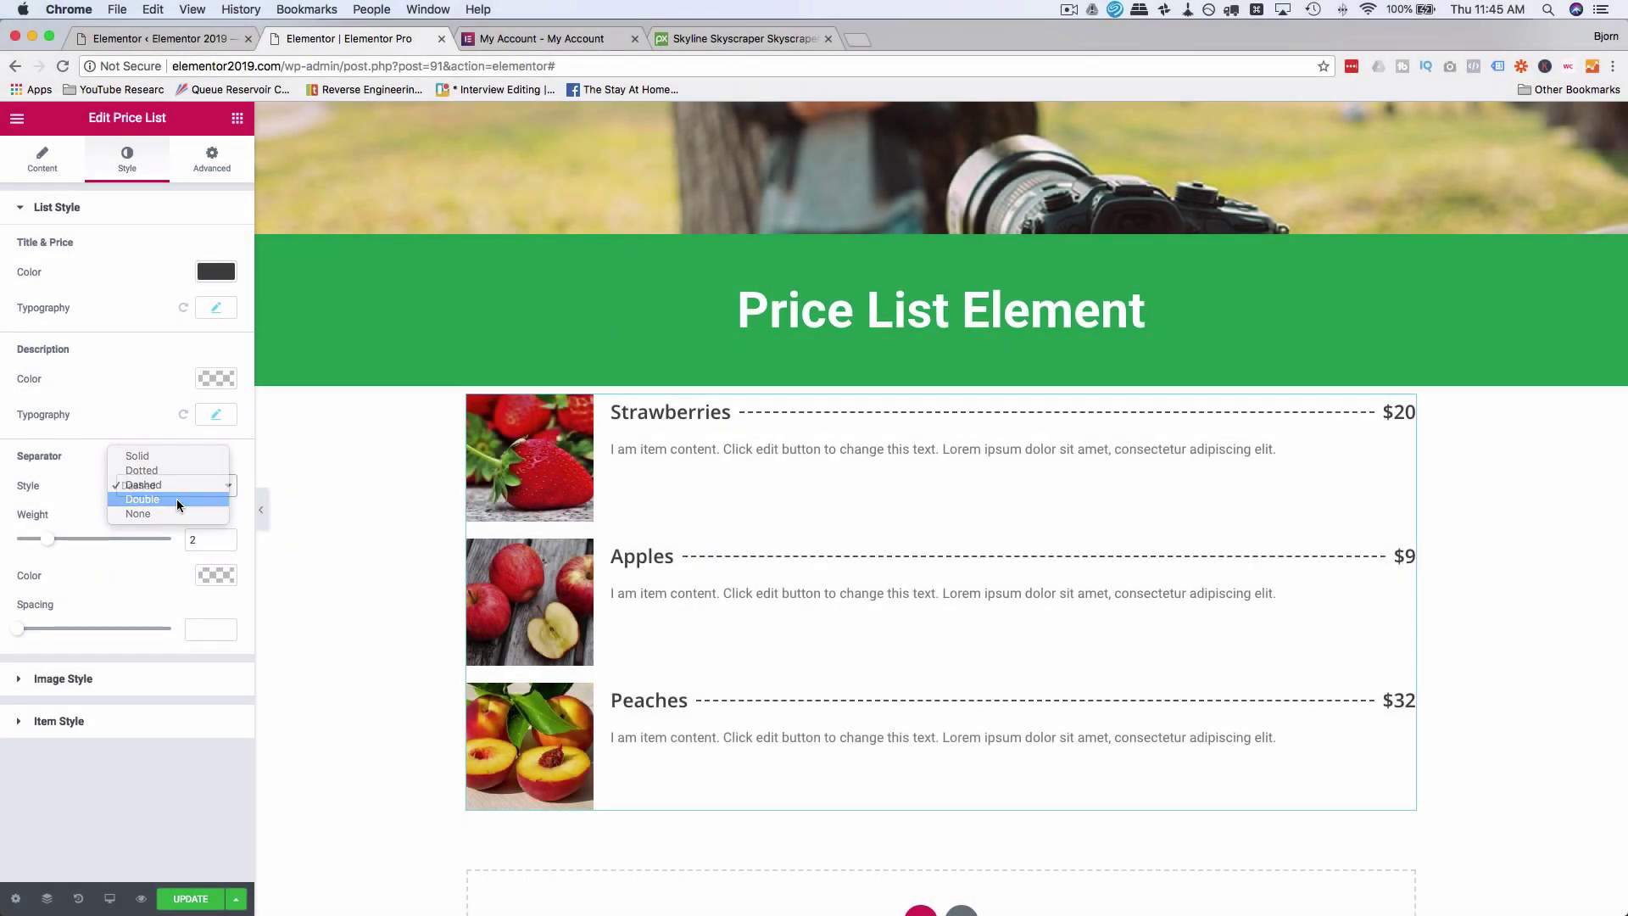
{"action": "left_click", "coordinate": [176, 498]}
{"action": "left_click", "coordinate": [194, 484]}
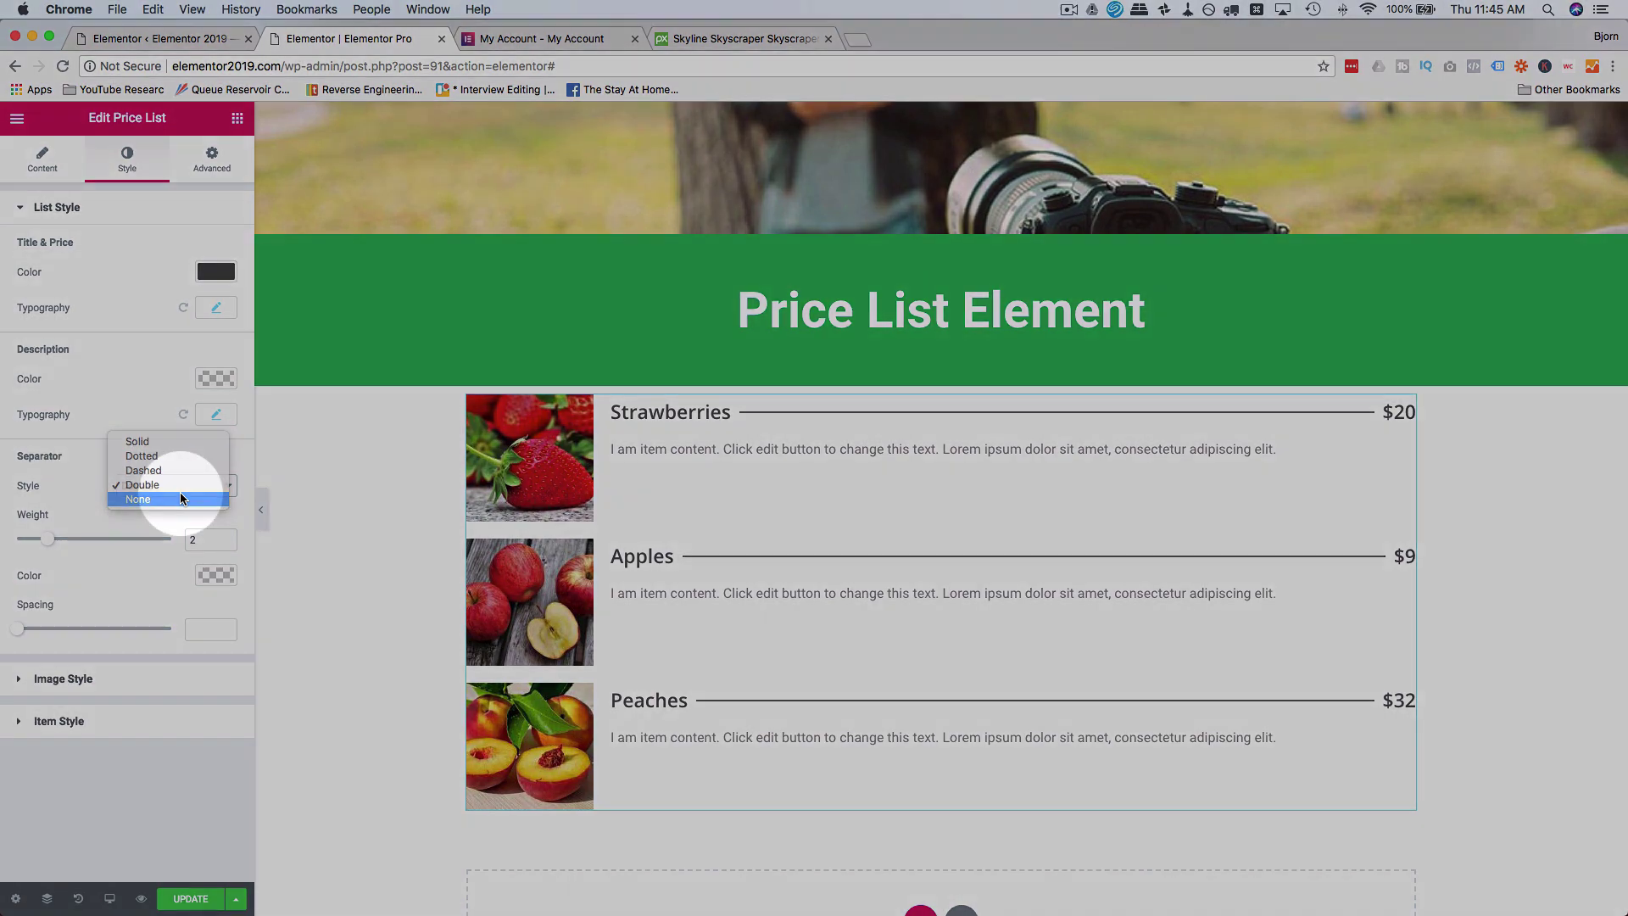
{"action": "left_click", "coordinate": [169, 499]}
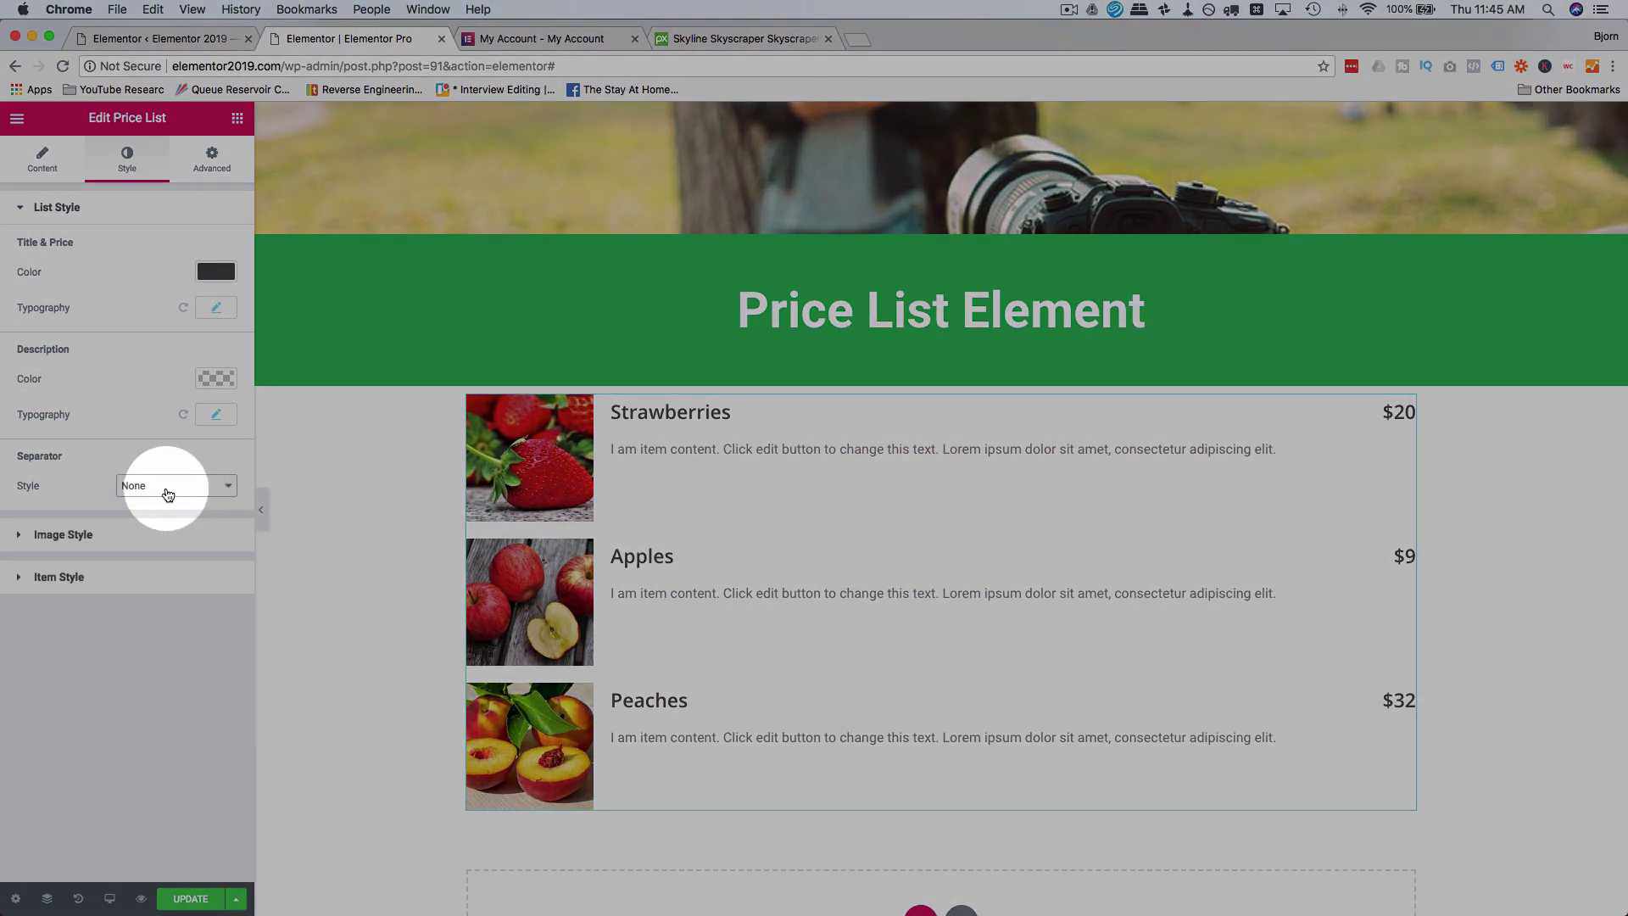
{"action": "left_click", "coordinate": [168, 494]}
{"action": "left_click", "coordinate": [144, 470]}
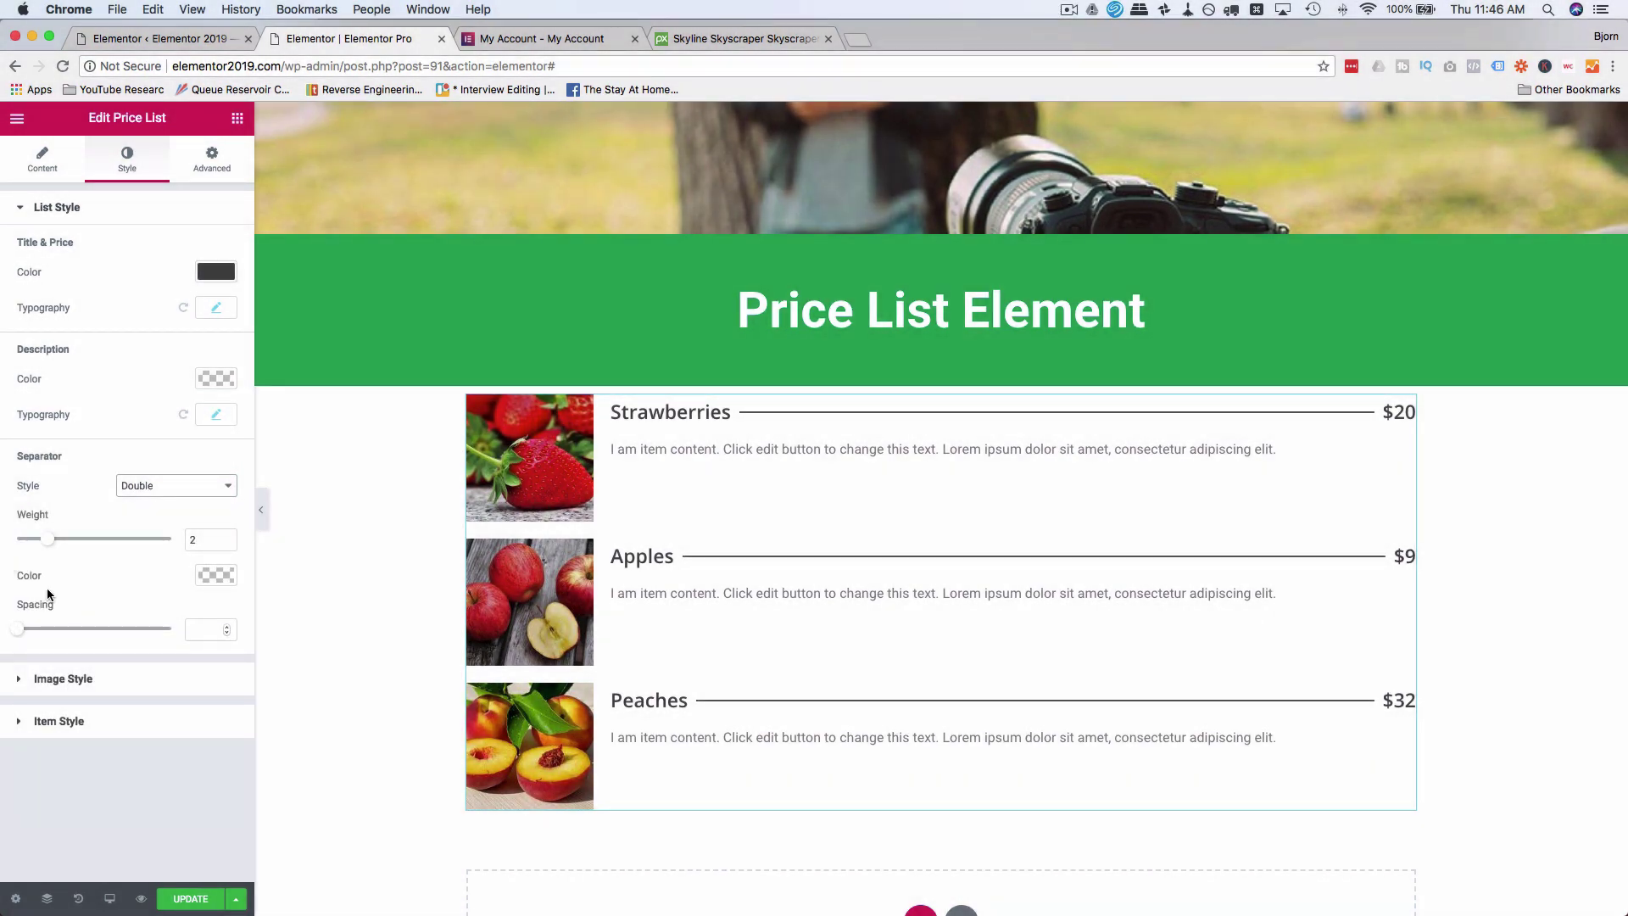
{"action": "mouse_move", "coordinate": [48, 540]}
{"action": "left_mouse_down"}
{"action": "mouse_move", "coordinate": [136, 539]}
{"action": "mouse_move", "coordinate": [61, 551]}
{"action": "left_mouse_up"}
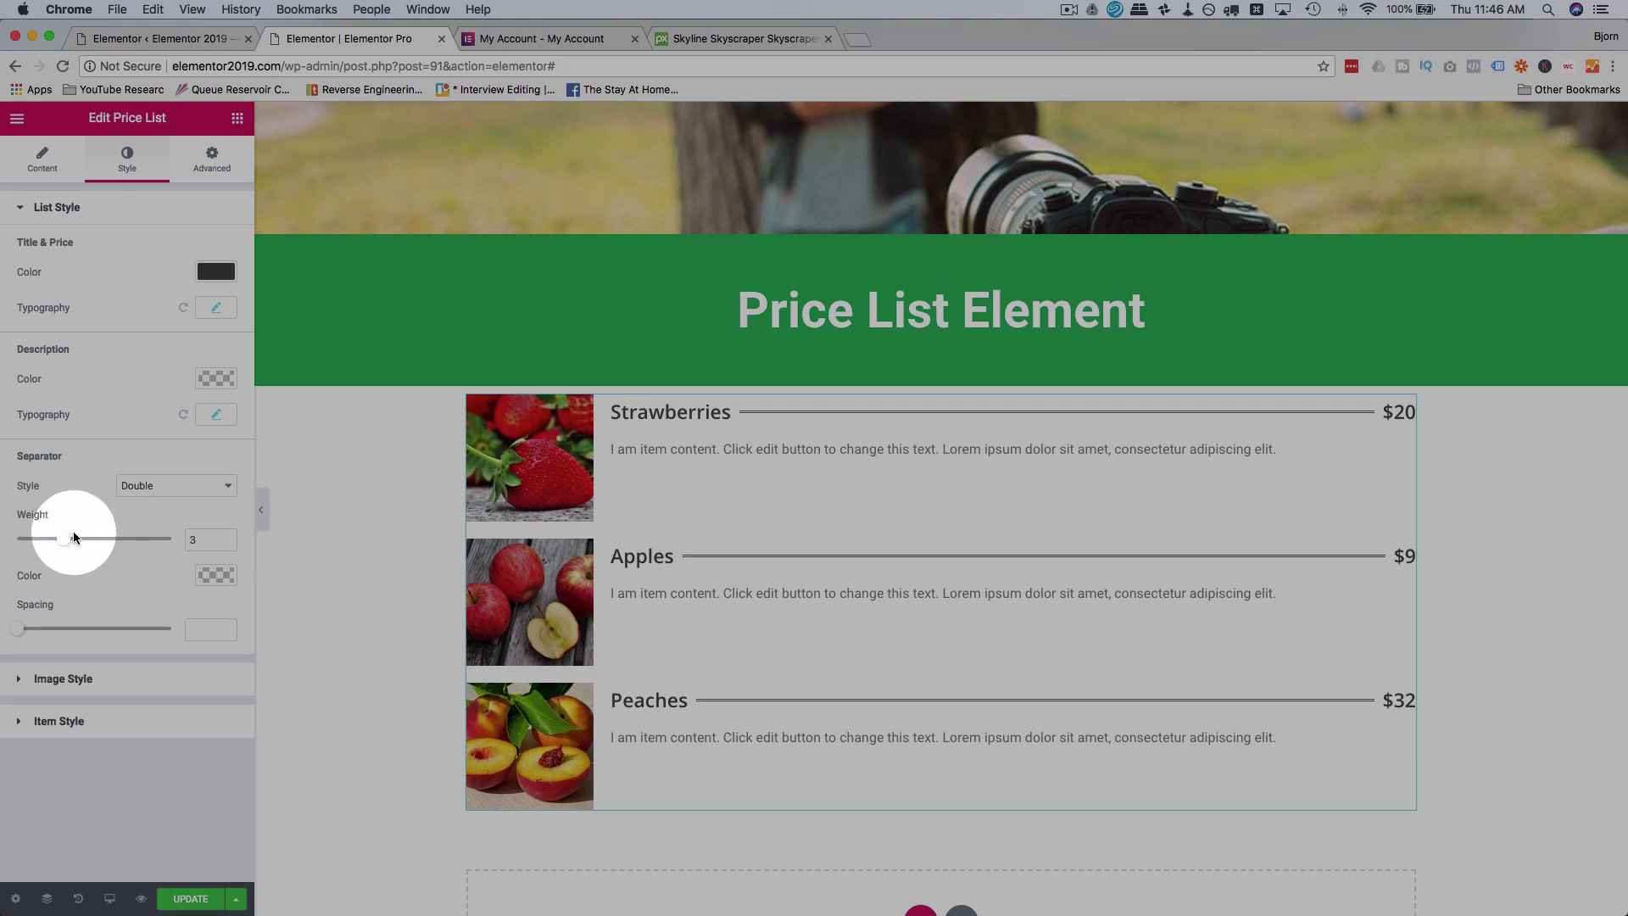
{"action": "left_click", "coordinate": [155, 487]}
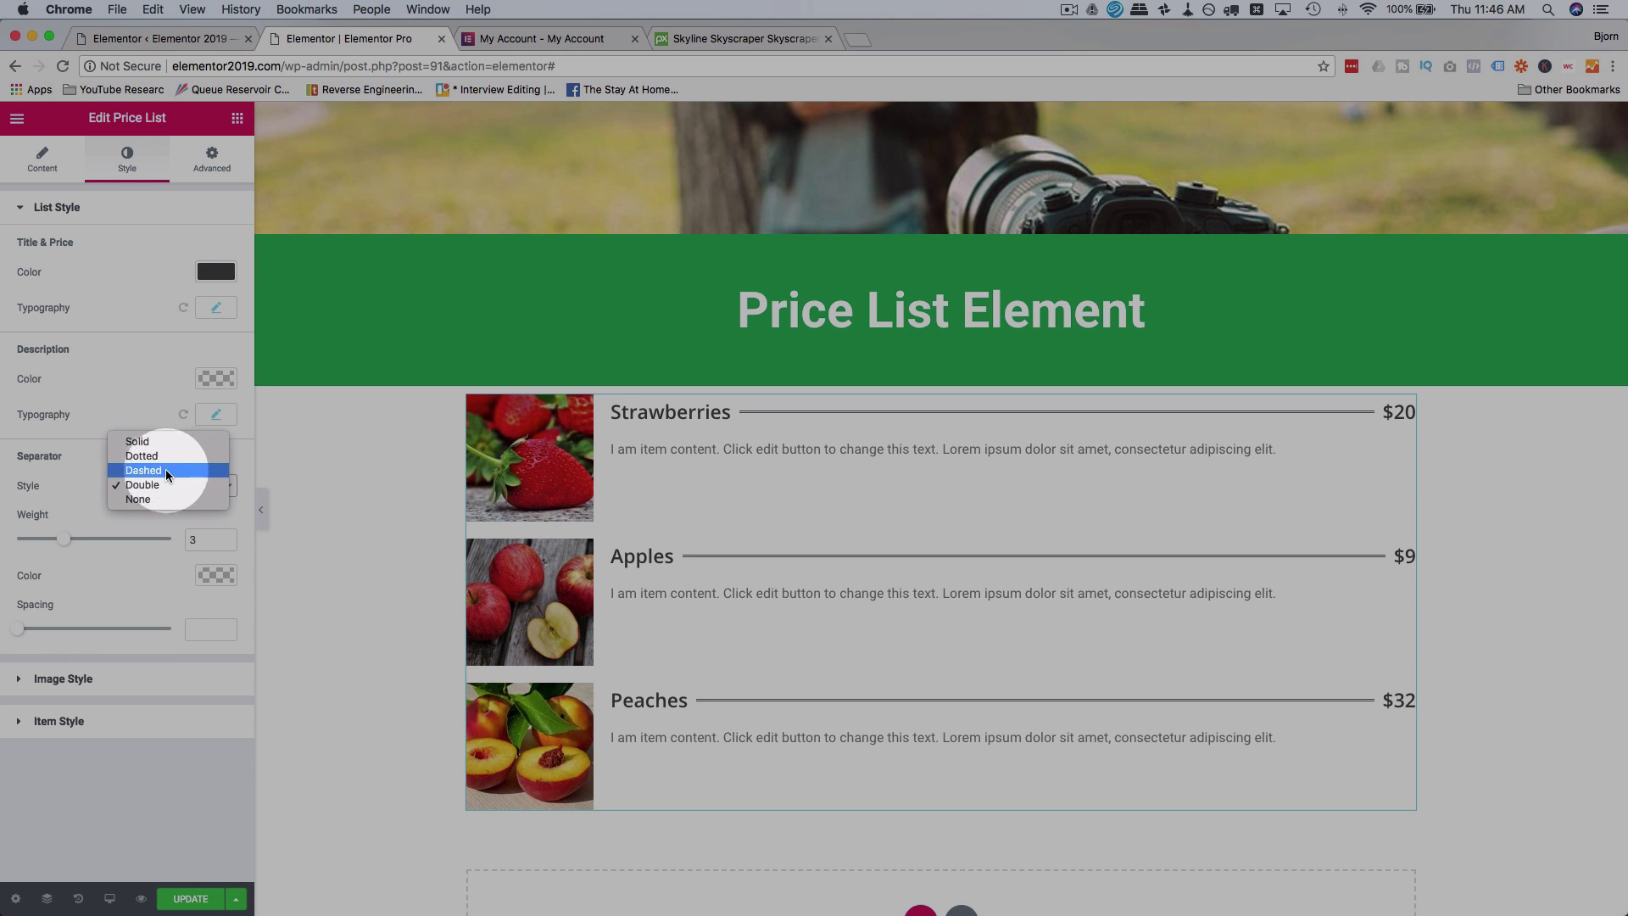
{"action": "left_click", "coordinate": [166, 470]}
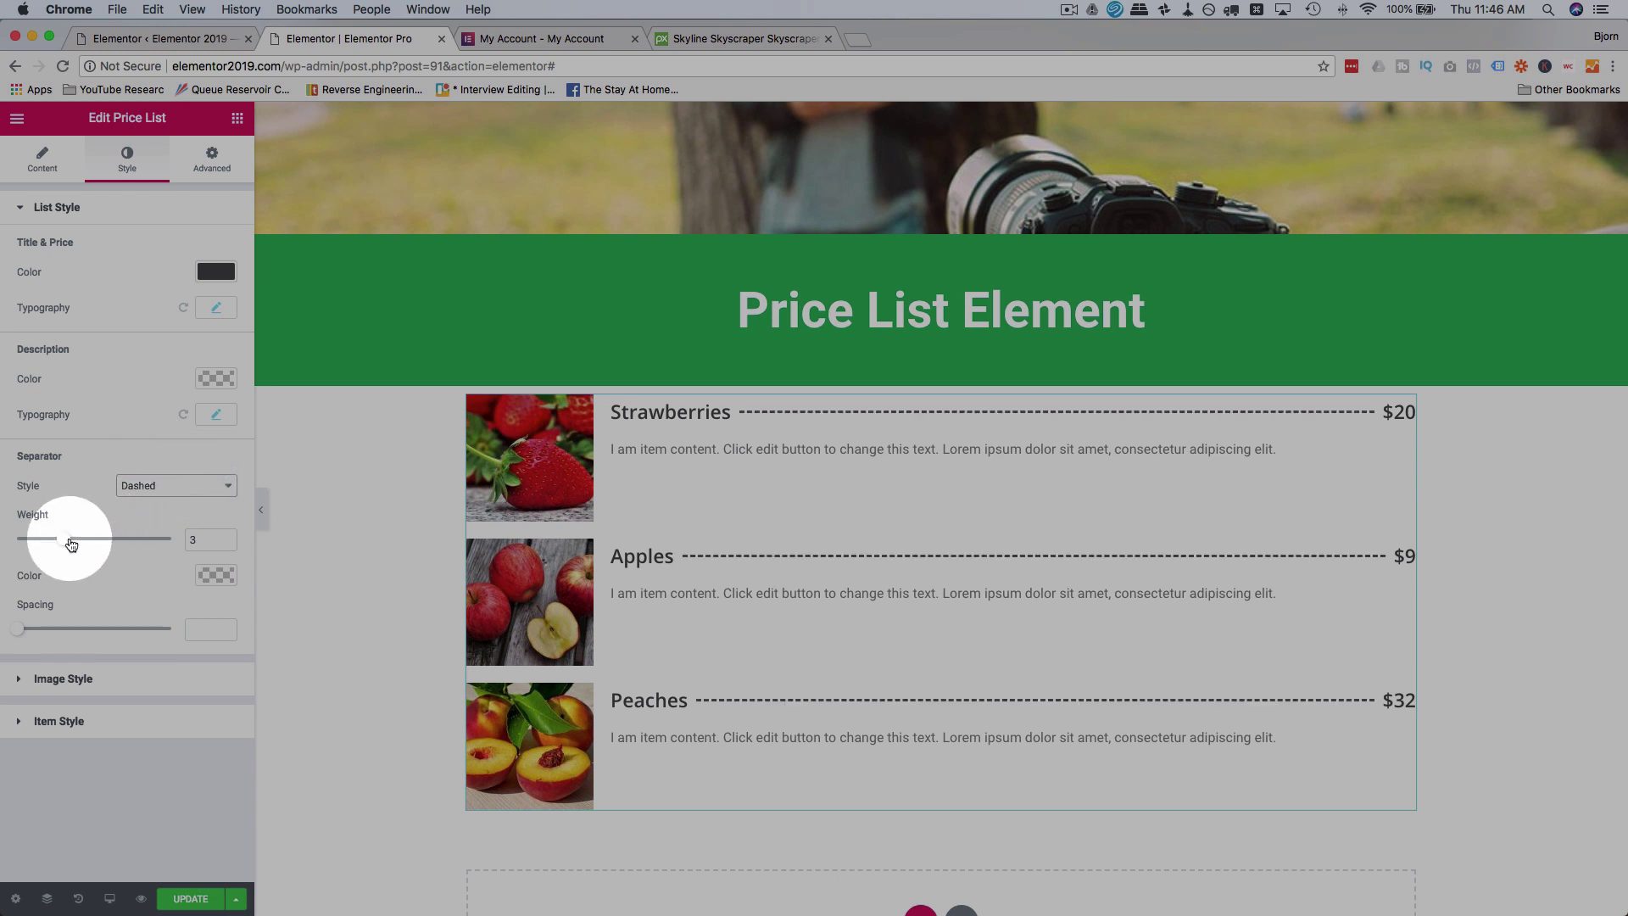
{"action": "left_click_drag", "start_coordinate": [64, 545], "coordinate": [49, 541]}
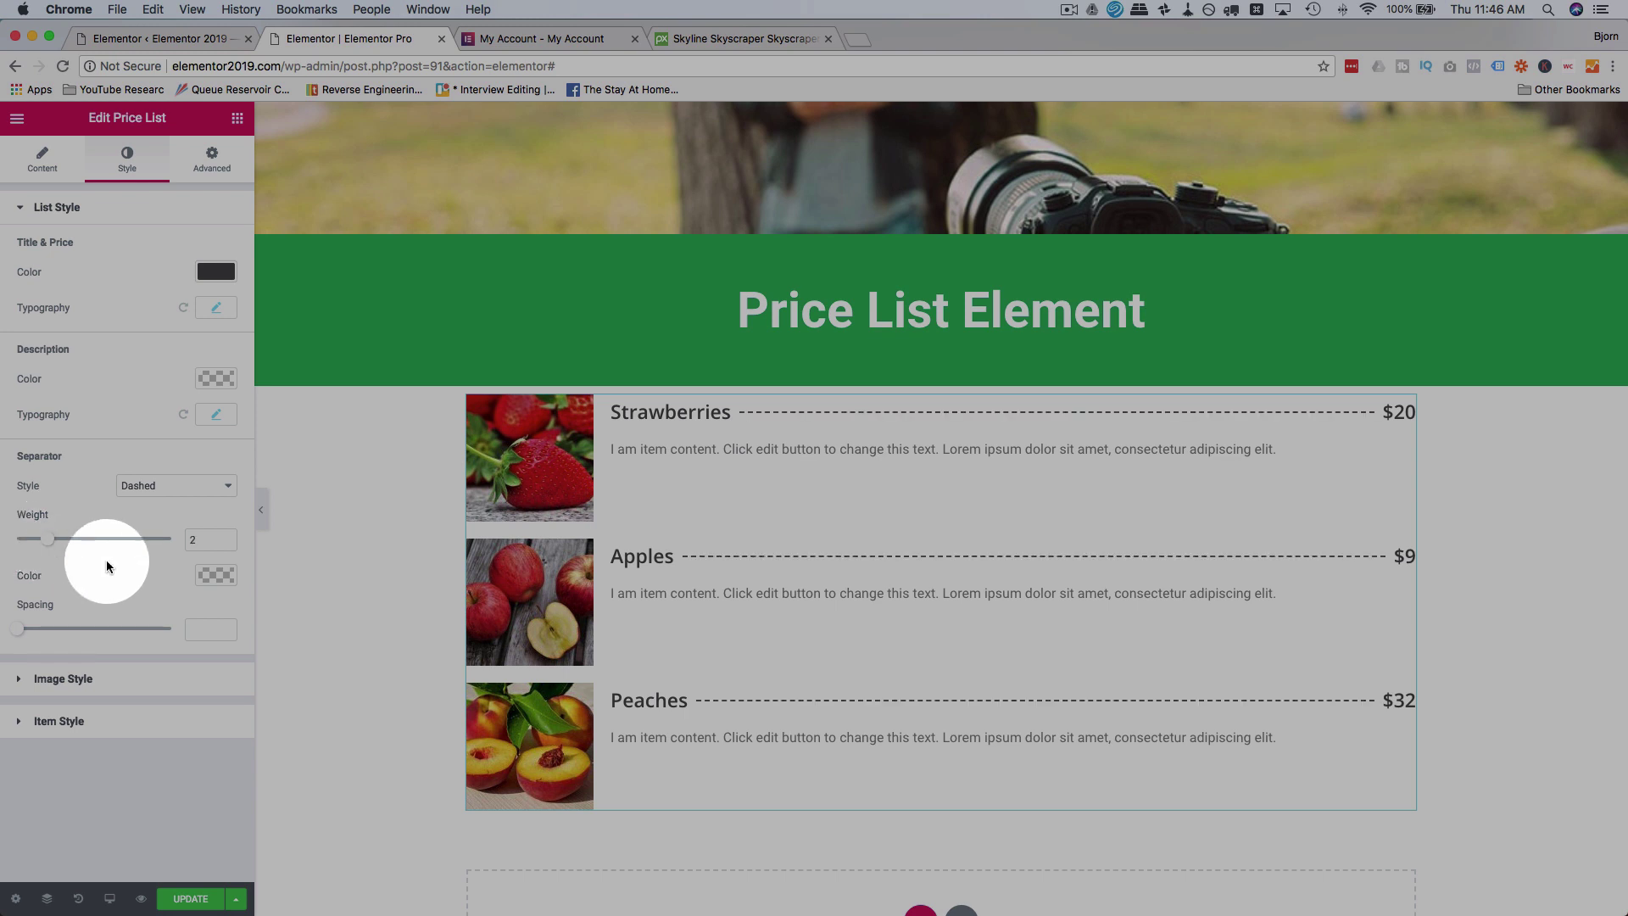
Step: Colour the separators grey and narrow their spacing to about 17
{"action": "left_click", "coordinate": [215, 578]}
{"action": "left_click_drag", "start_coordinate": [85, 687], "coordinate": [14, 706]}
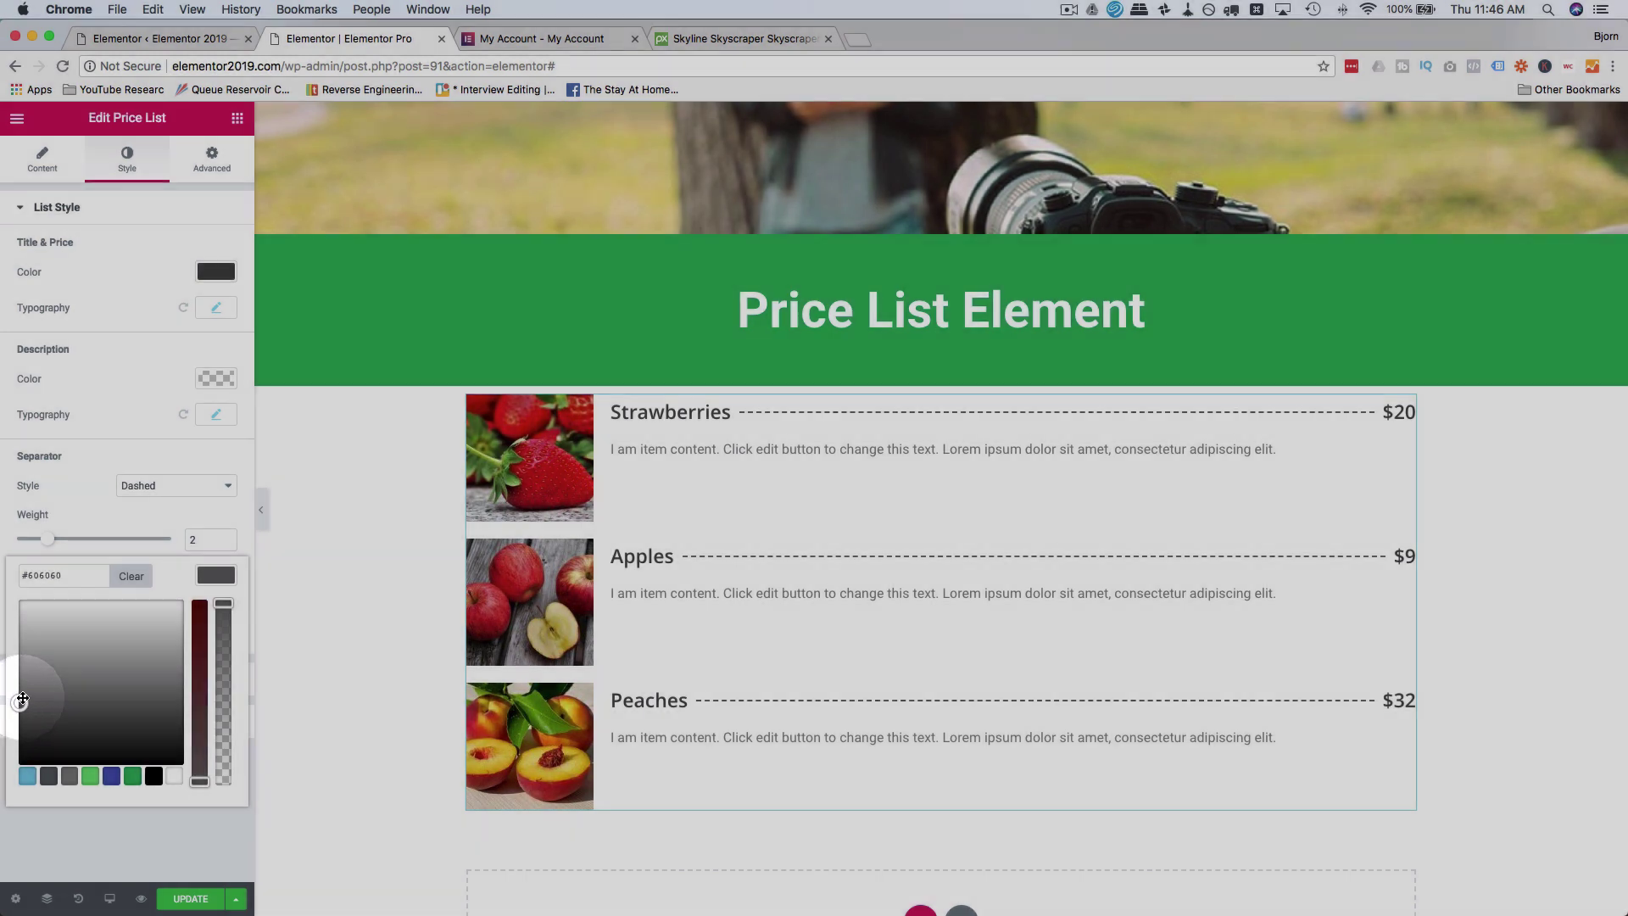
{"action": "left_click", "coordinate": [112, 531]}
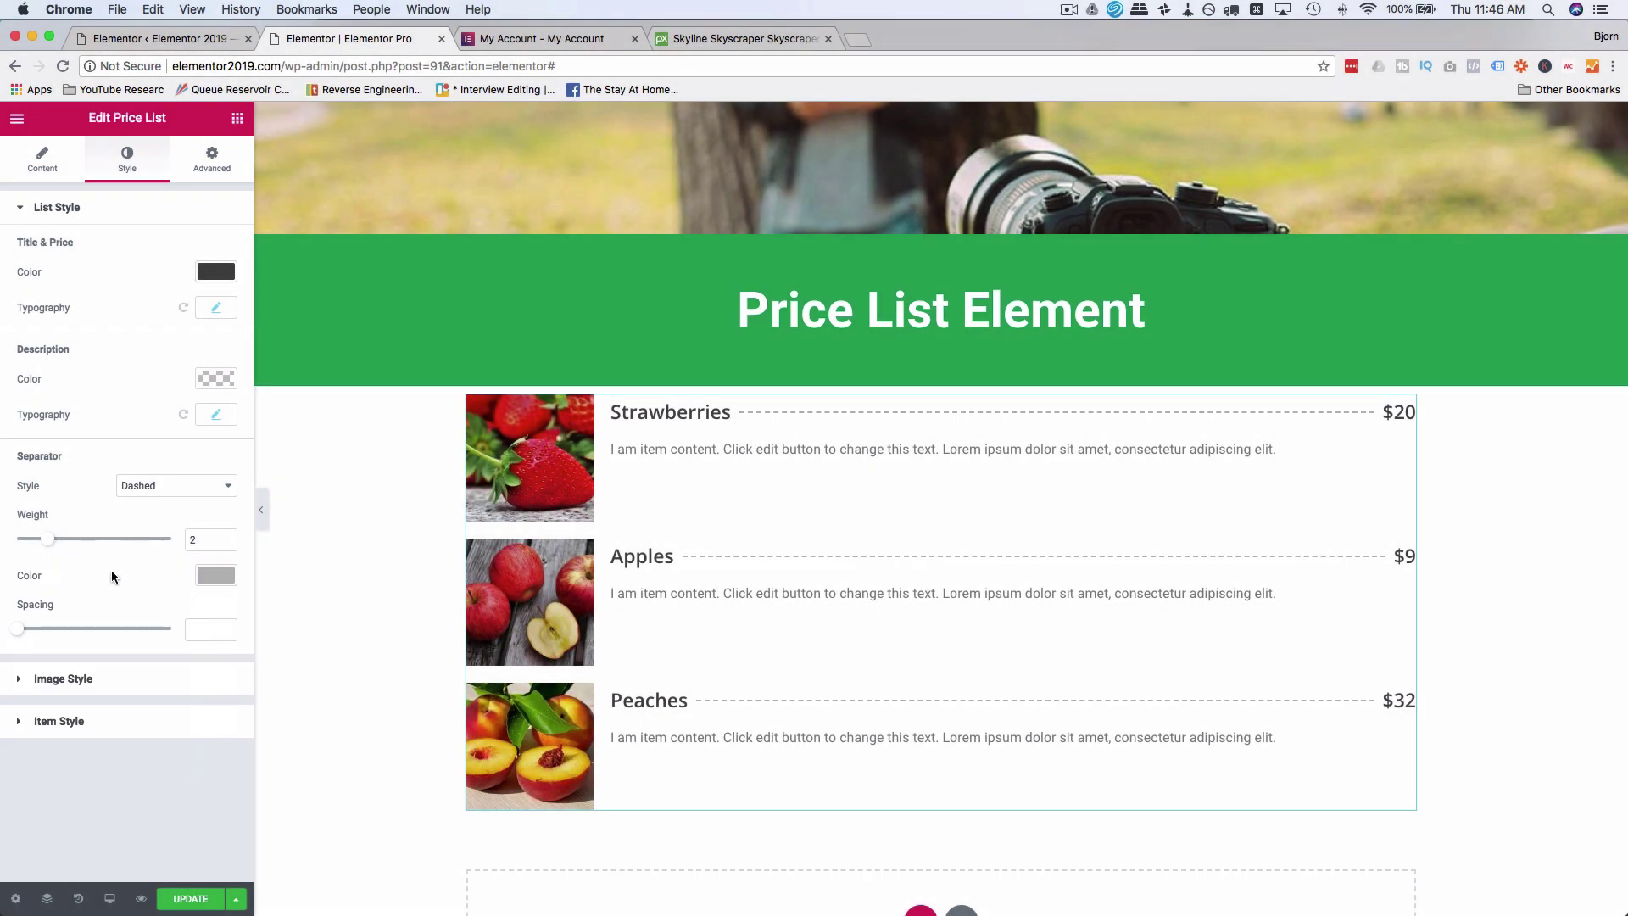
{"action": "left_click_drag", "start_coordinate": [21, 631], "coordinate": [94, 627]}
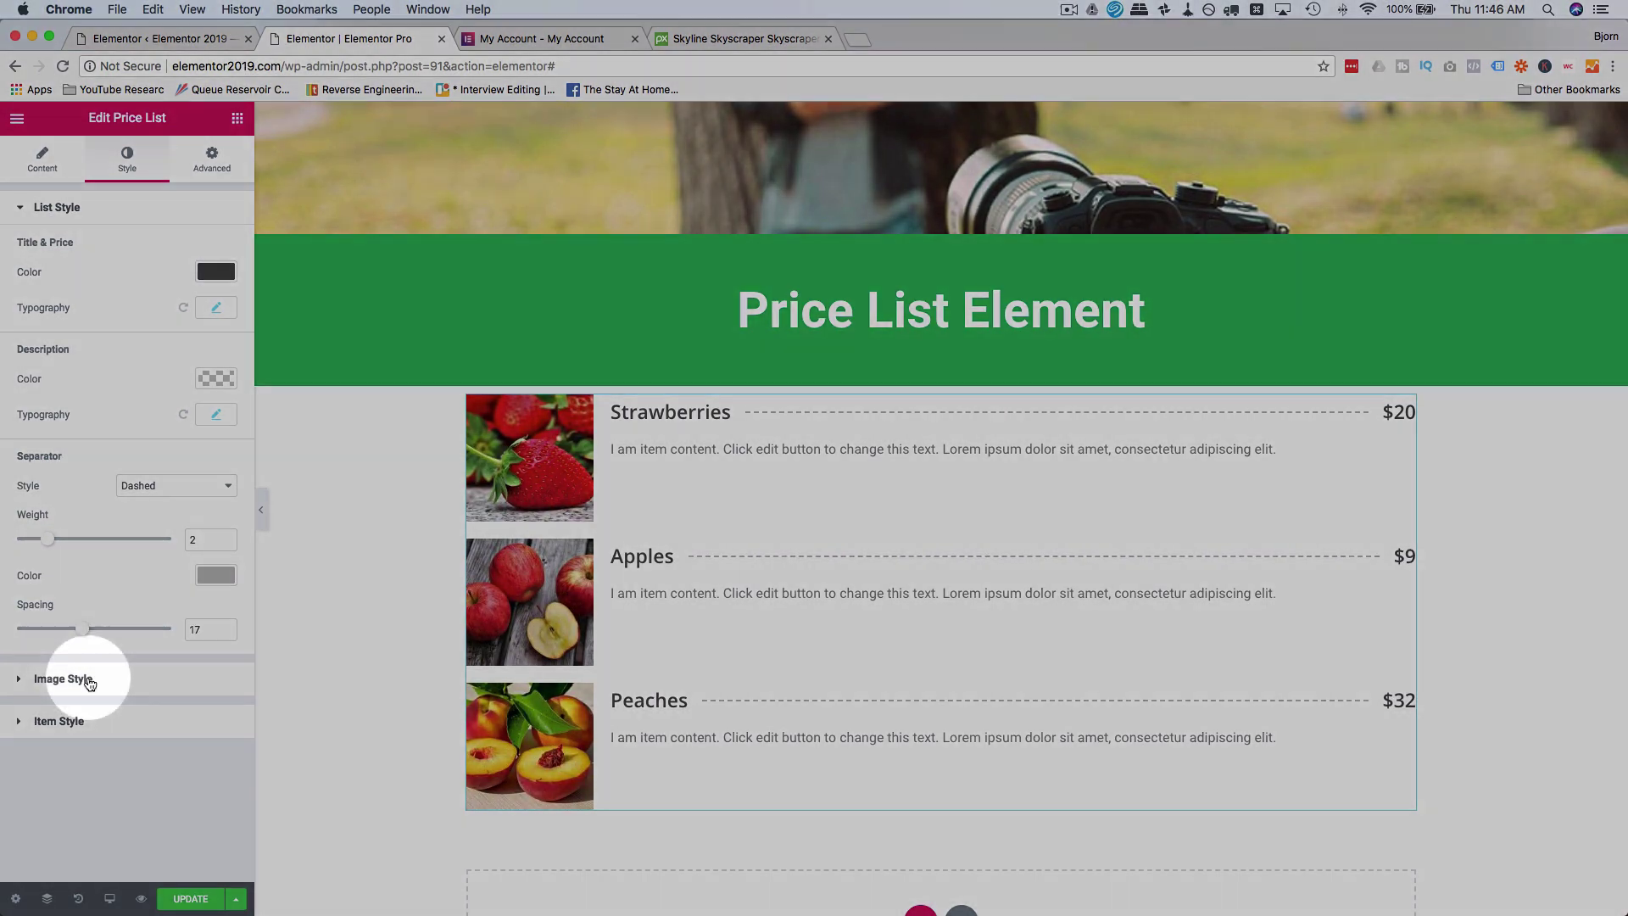
Step: Set the images to Medium - 300 x 300, spacing 13, and a 50% border radius
{"action": "left_click", "coordinate": [88, 677]}
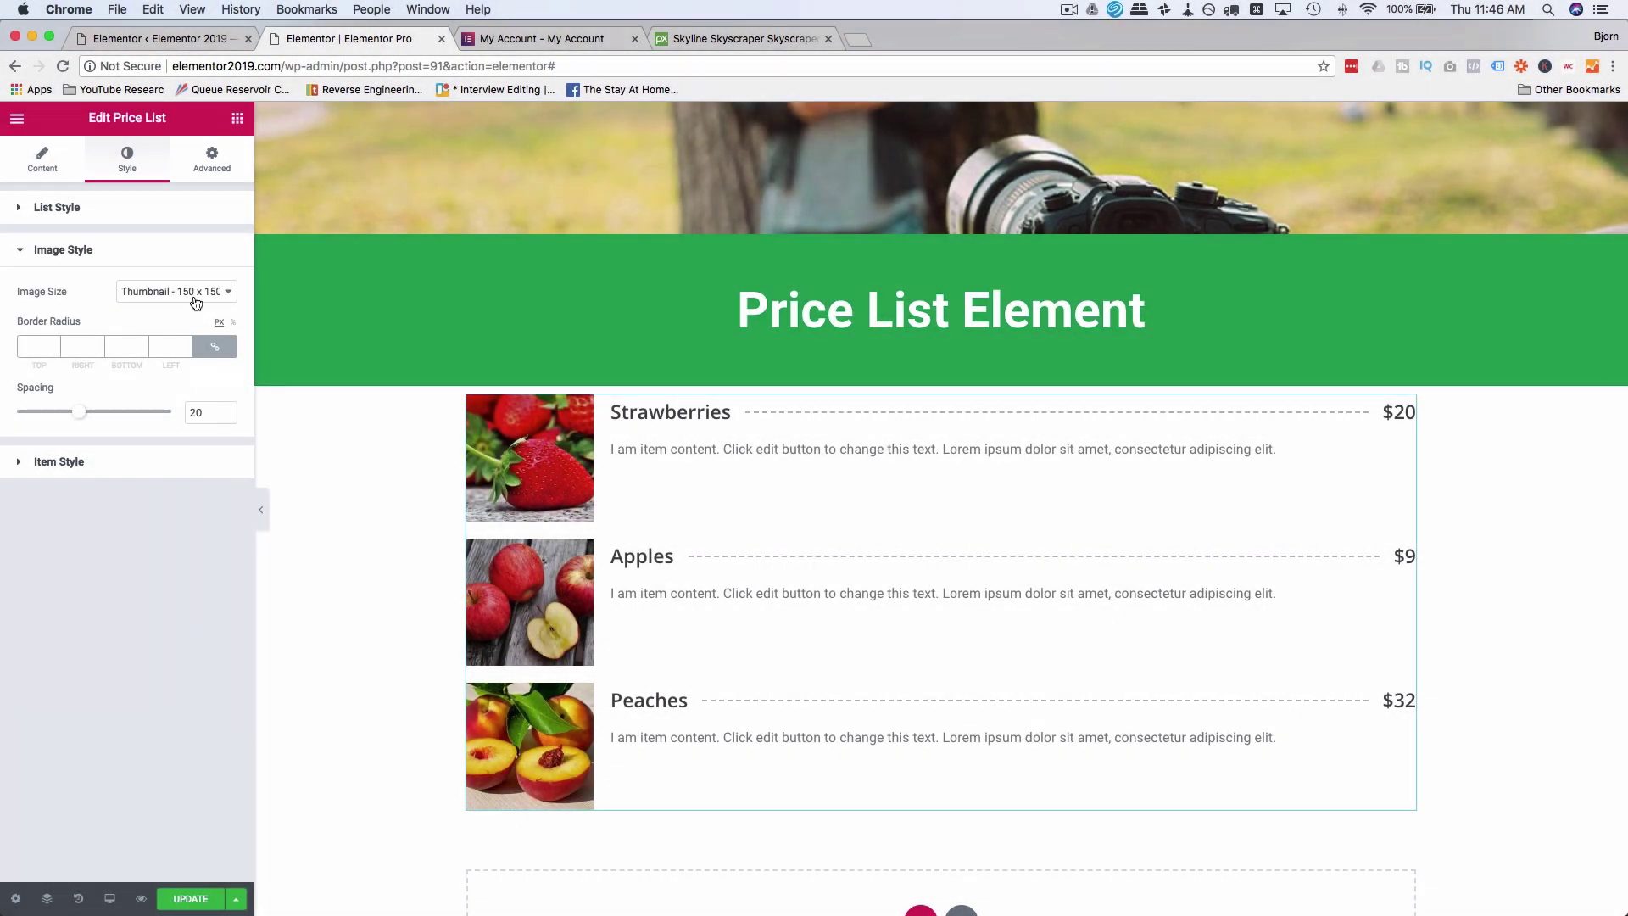
{"action": "left_click", "coordinate": [195, 293]}
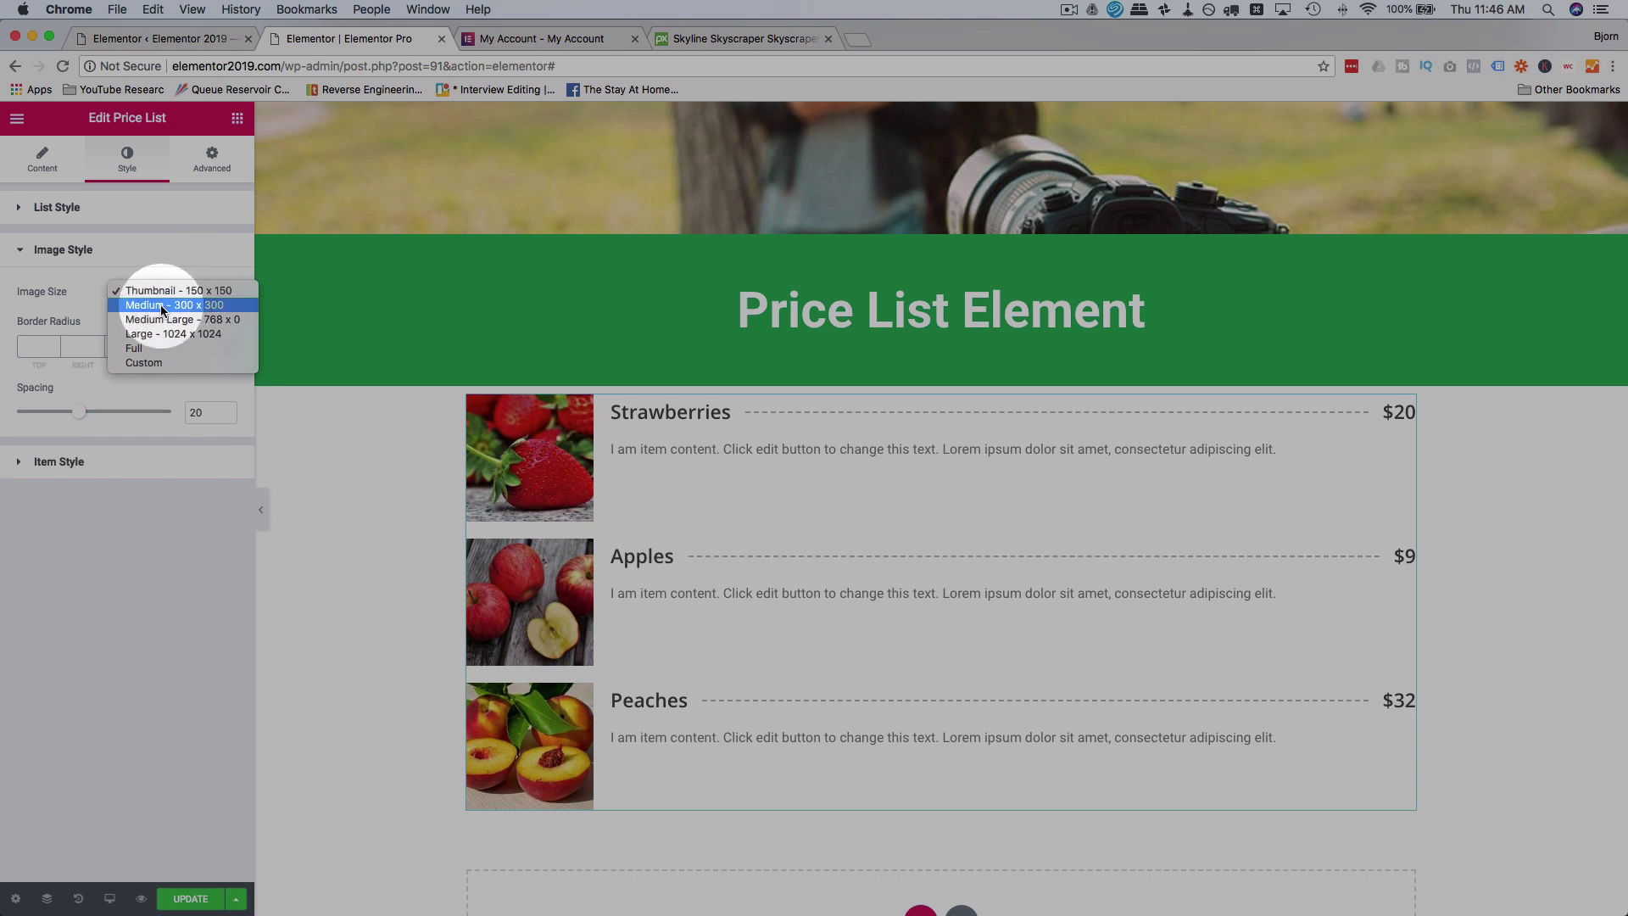
{"action": "left_click", "coordinate": [163, 310]}
{"action": "left_click", "coordinate": [177, 378]}
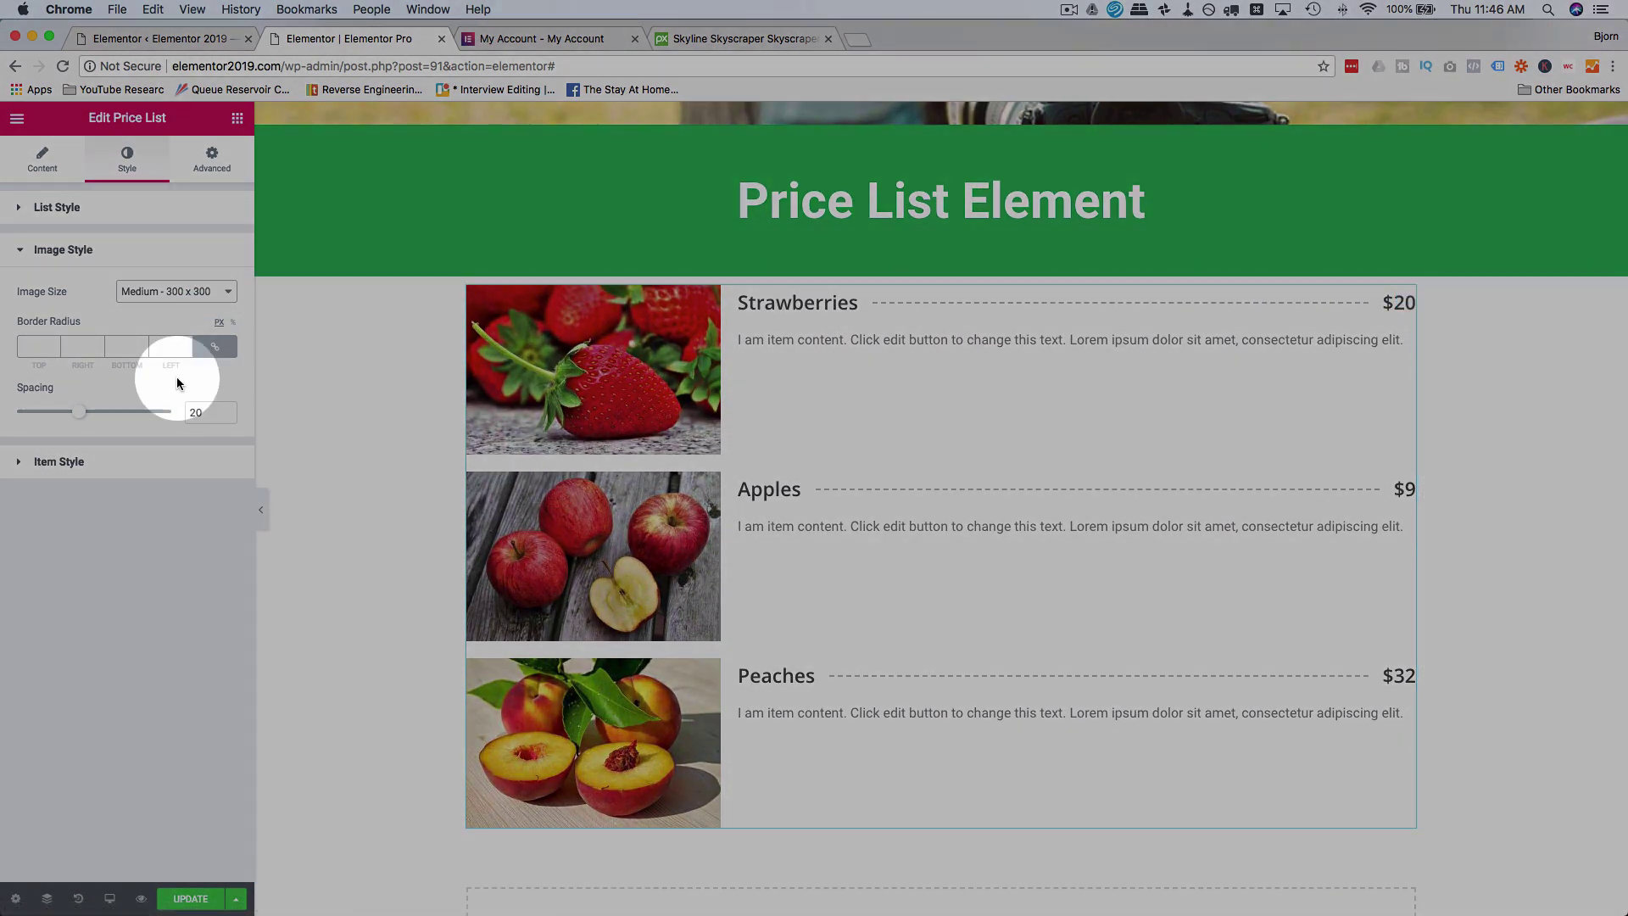
{"action": "mouse_move", "coordinate": [80, 422]}
{"action": "left_mouse_down"}
{"action": "mouse_move", "coordinate": [26, 414]}
{"action": "mouse_move", "coordinate": [113, 414]}
{"action": "mouse_move", "coordinate": [48, 413]}
{"action": "mouse_move", "coordinate": [61, 417]}
{"action": "left_mouse_up"}
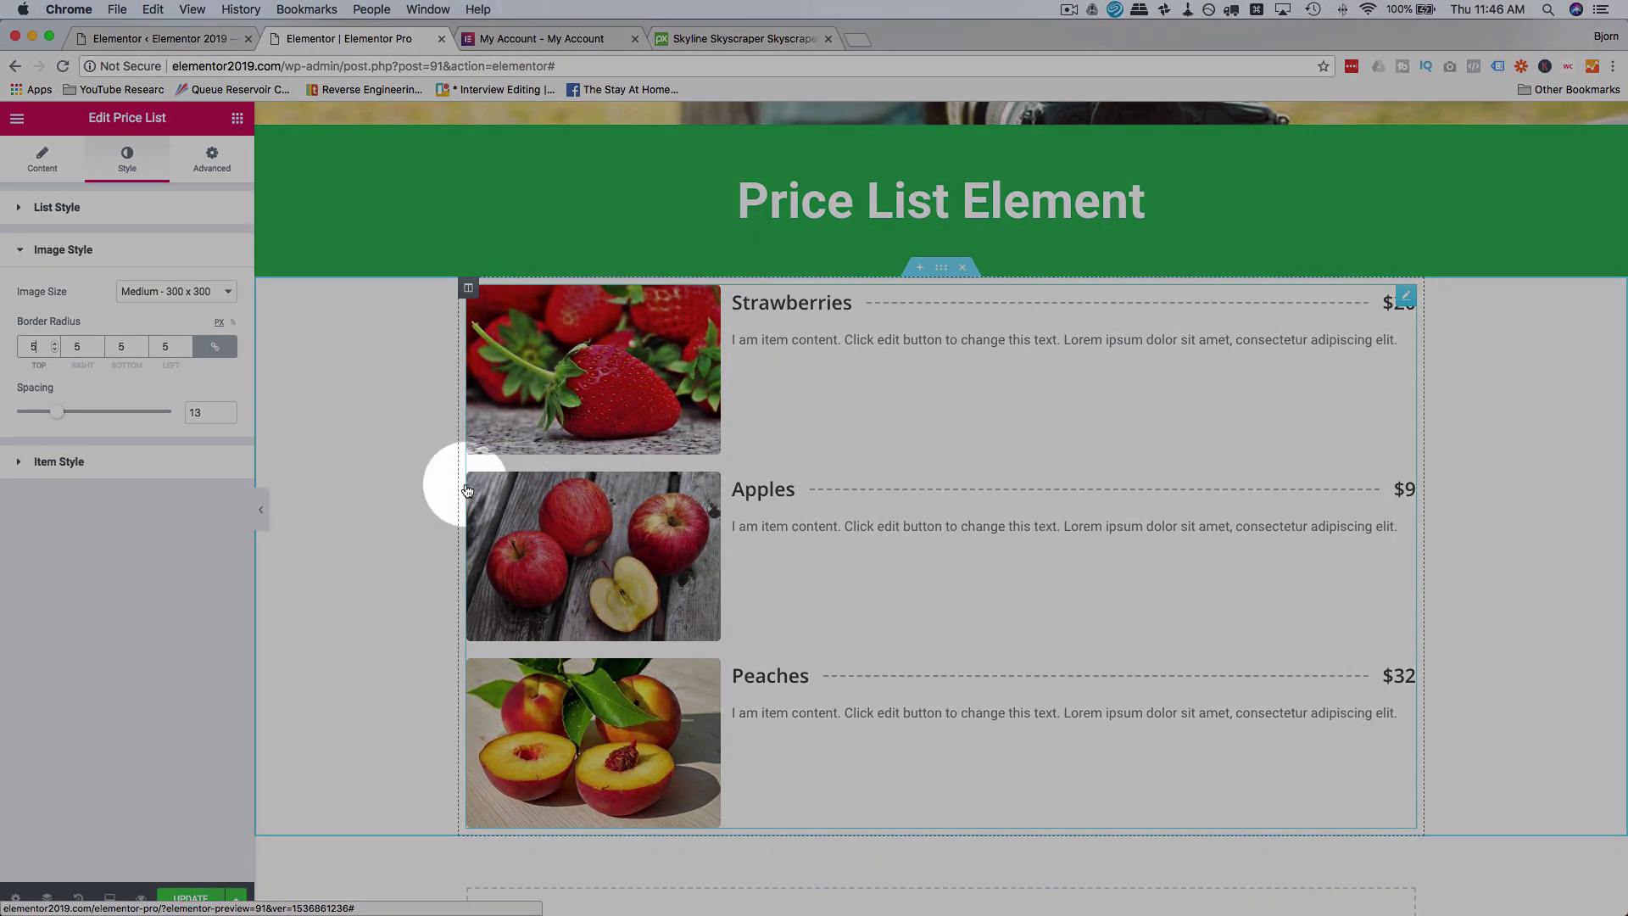
{"action": "left_click", "coordinate": [39, 346]}
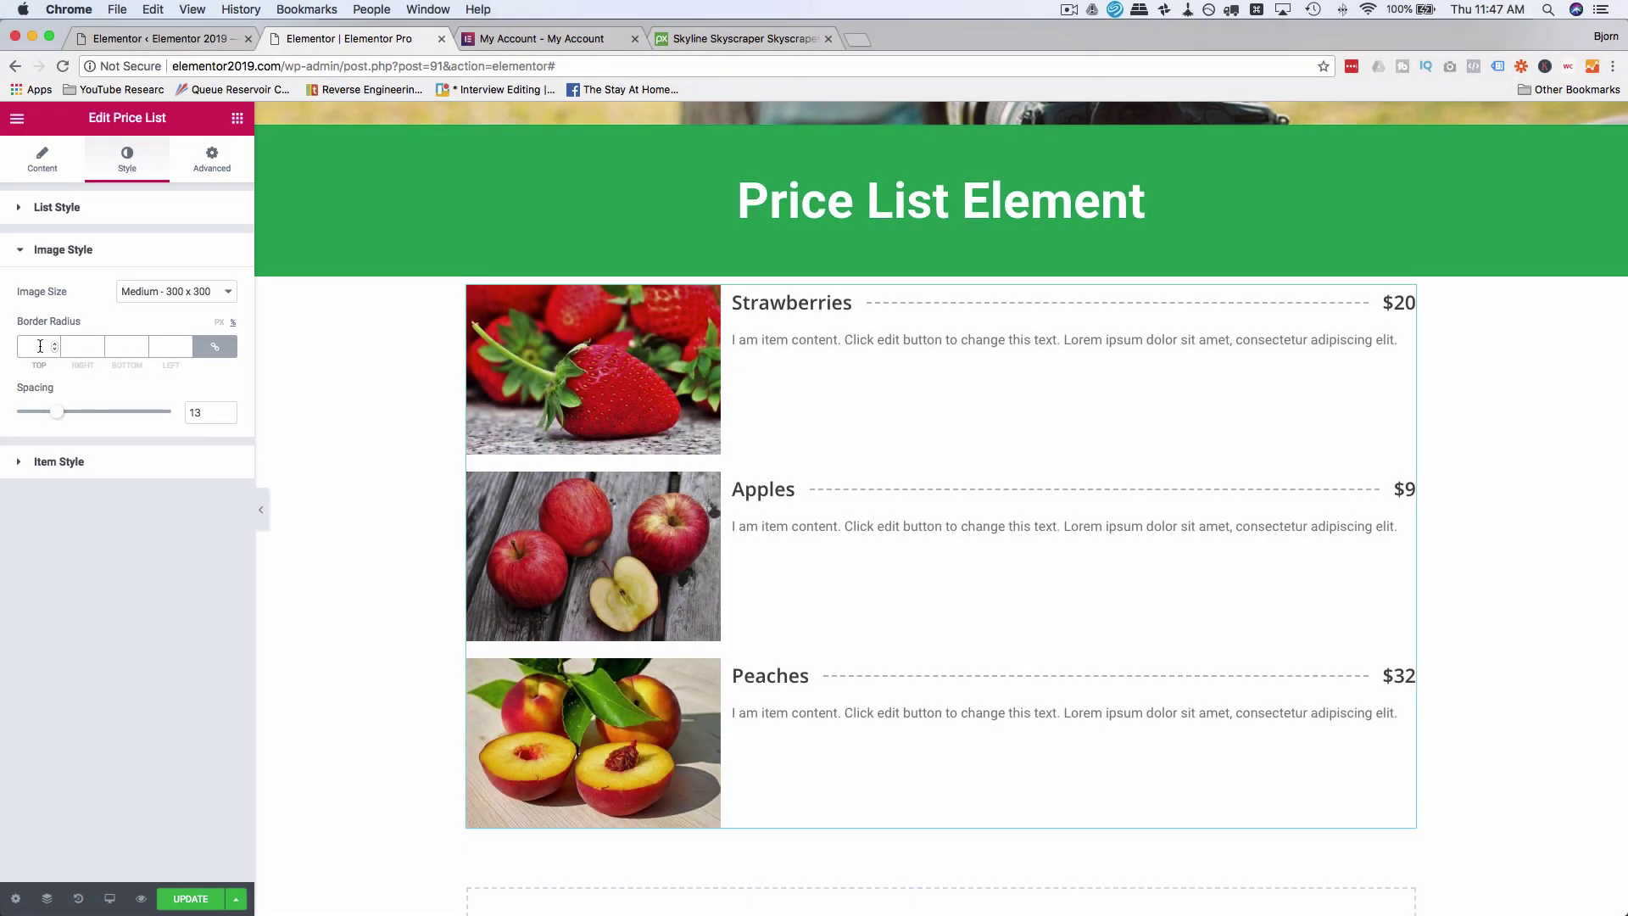
{"action": "type", "text": "0"}
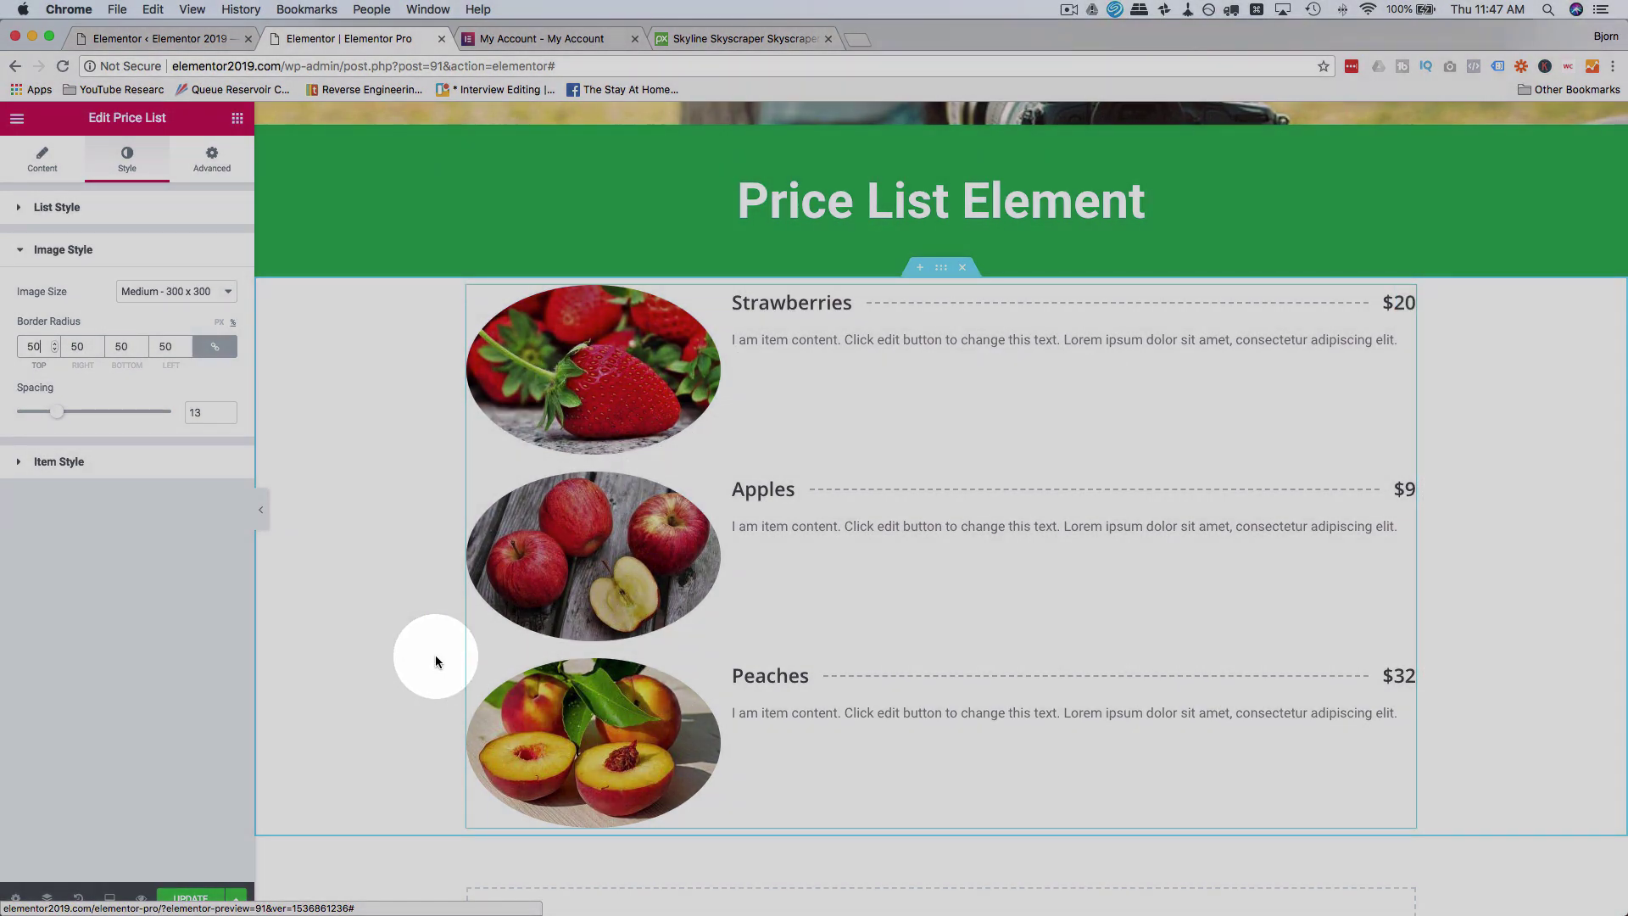
Step: Set the rows gap to about 21 and vertical alignment to Center after trying Bottom and Top
{"action": "left_click", "coordinate": [76, 461]}
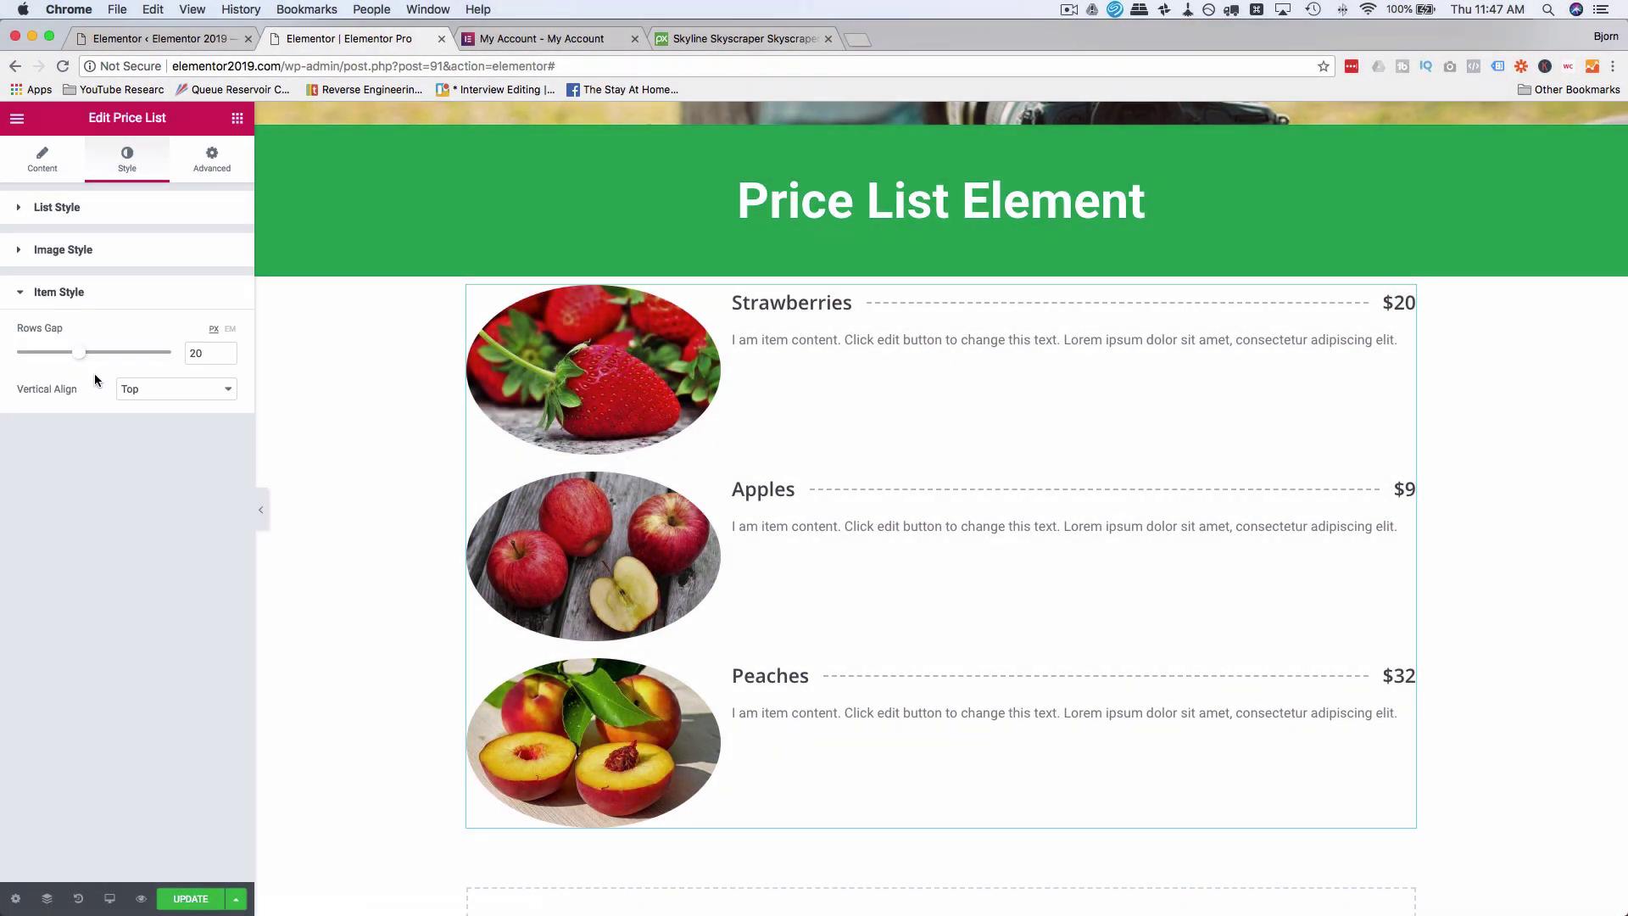
{"action": "mouse_move", "coordinate": [79, 352]}
{"action": "left_mouse_down"}
{"action": "mouse_move", "coordinate": [17, 348]}
{"action": "mouse_move", "coordinate": [134, 353]}
{"action": "mouse_move", "coordinate": [85, 355]}
{"action": "mouse_move", "coordinate": [103, 366]}
{"action": "left_mouse_up"}
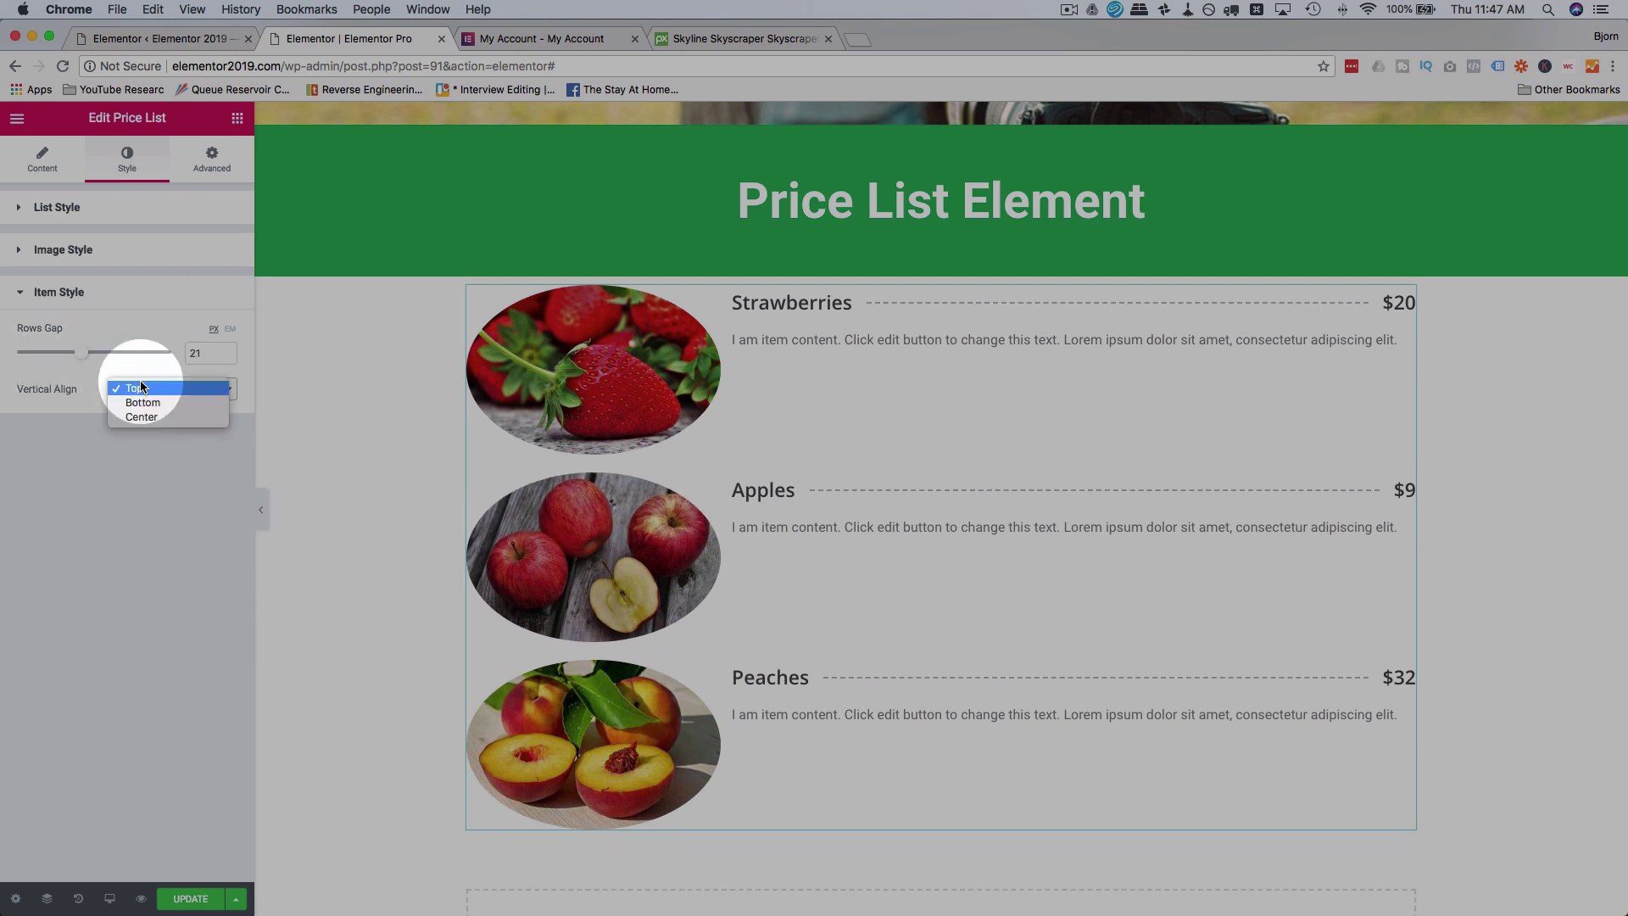
{"action": "left_click", "coordinate": [143, 403]}
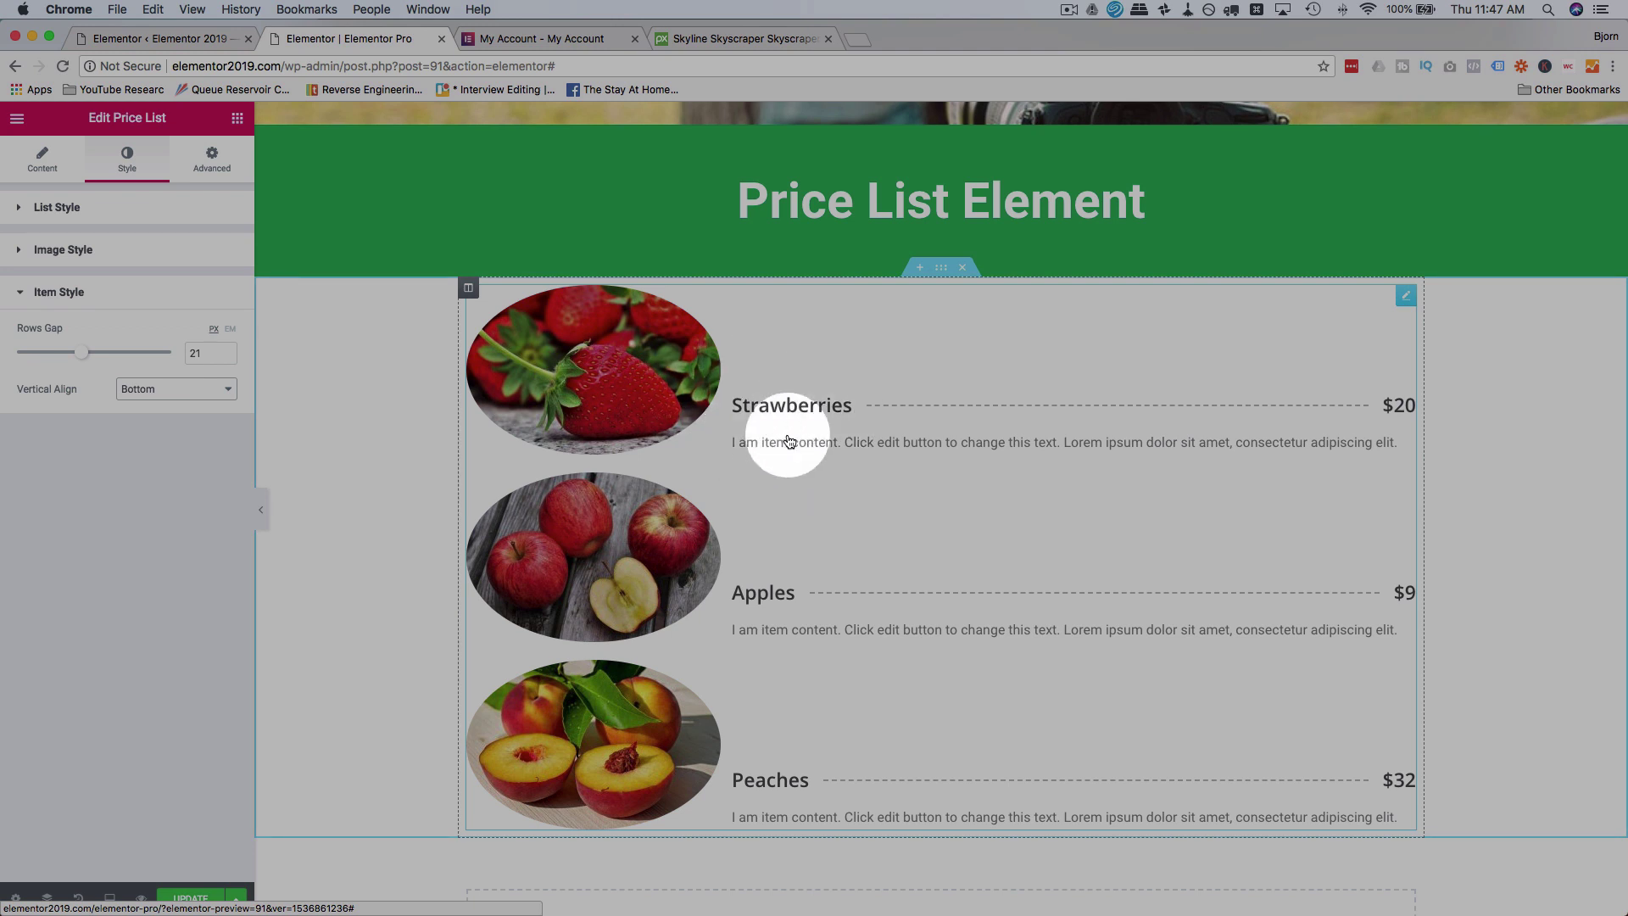
{"action": "left_click", "coordinate": [219, 386]}
{"action": "left_click", "coordinate": [191, 373]}
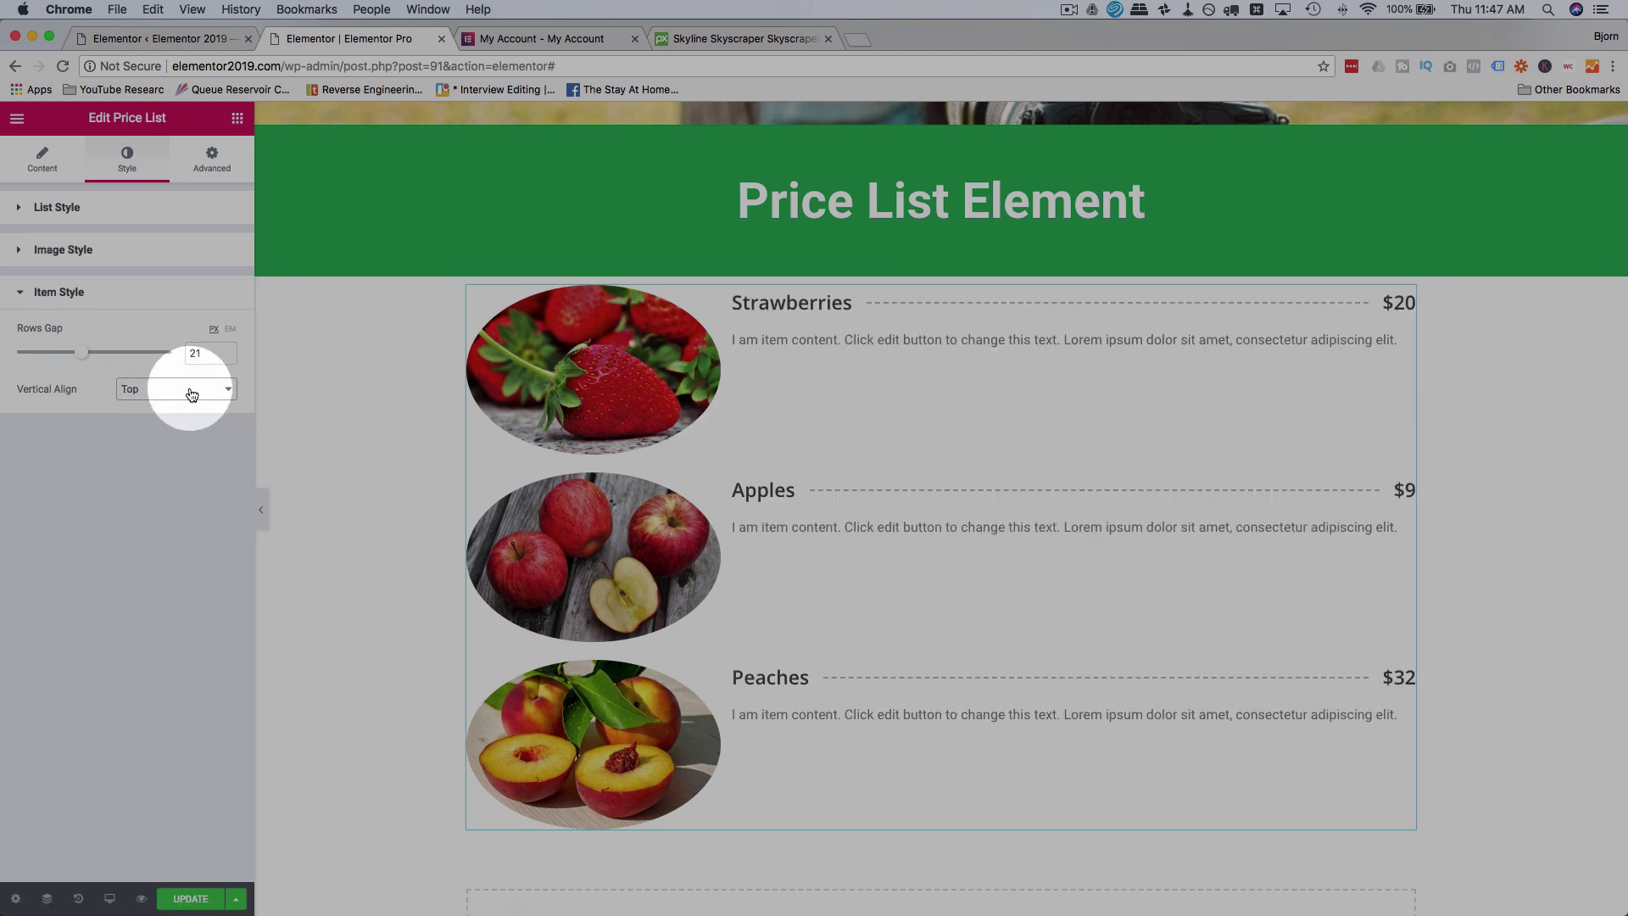
{"action": "left_click", "coordinate": [189, 390]}
{"action": "left_click", "coordinate": [182, 417]}
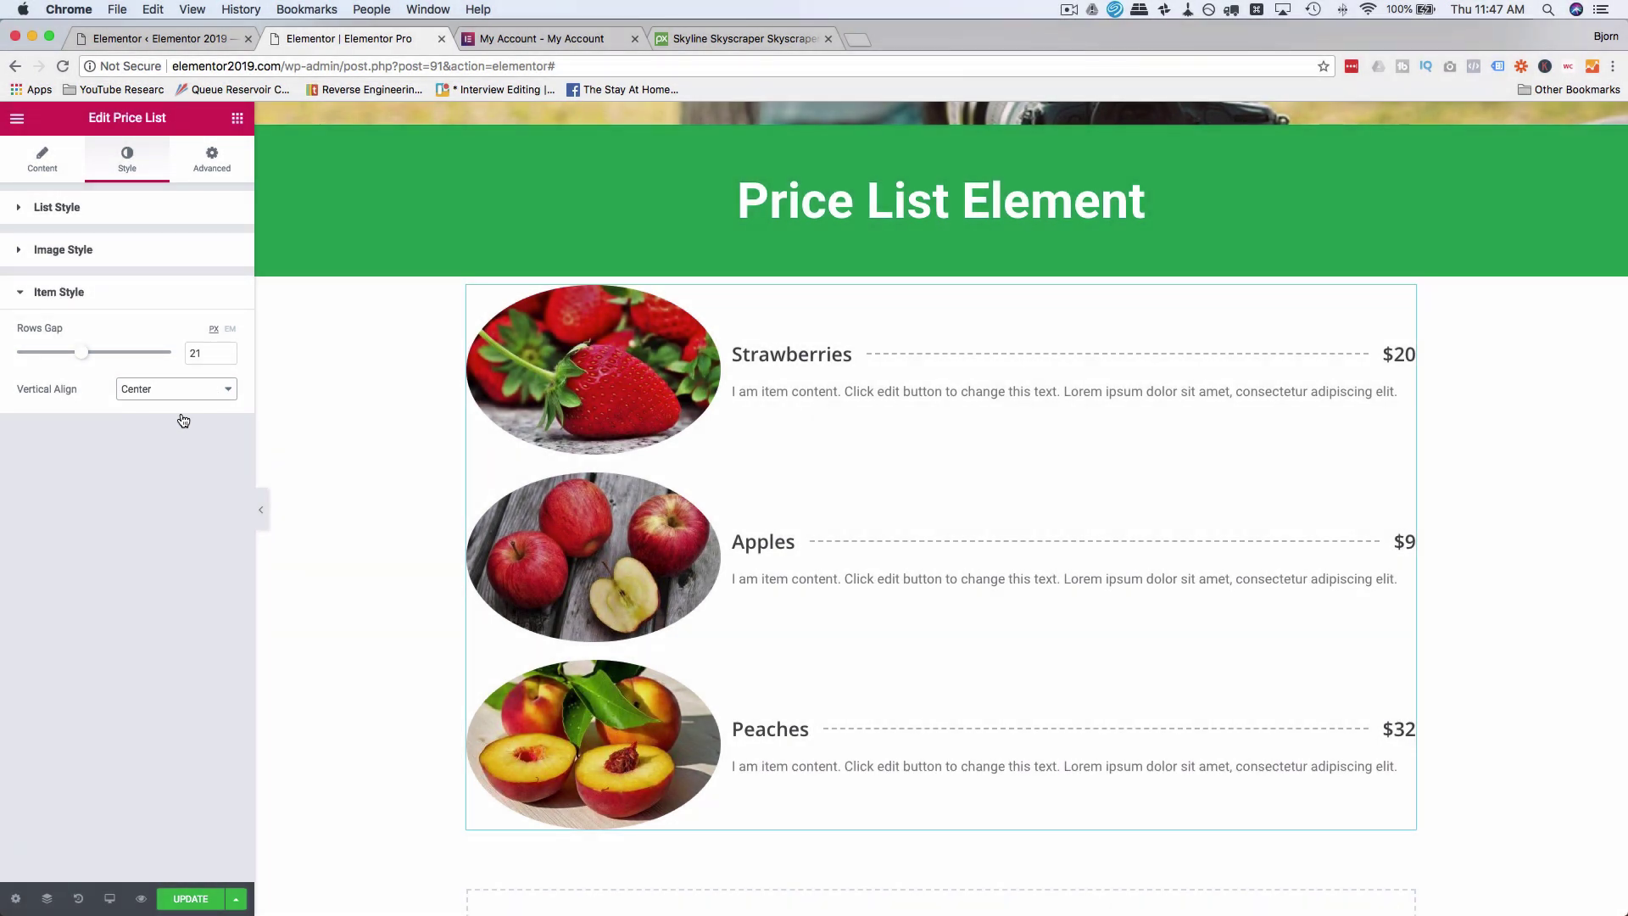
{"action": "left_click", "coordinate": [907, 447]}
{"action": "left_click", "coordinate": [469, 290]}
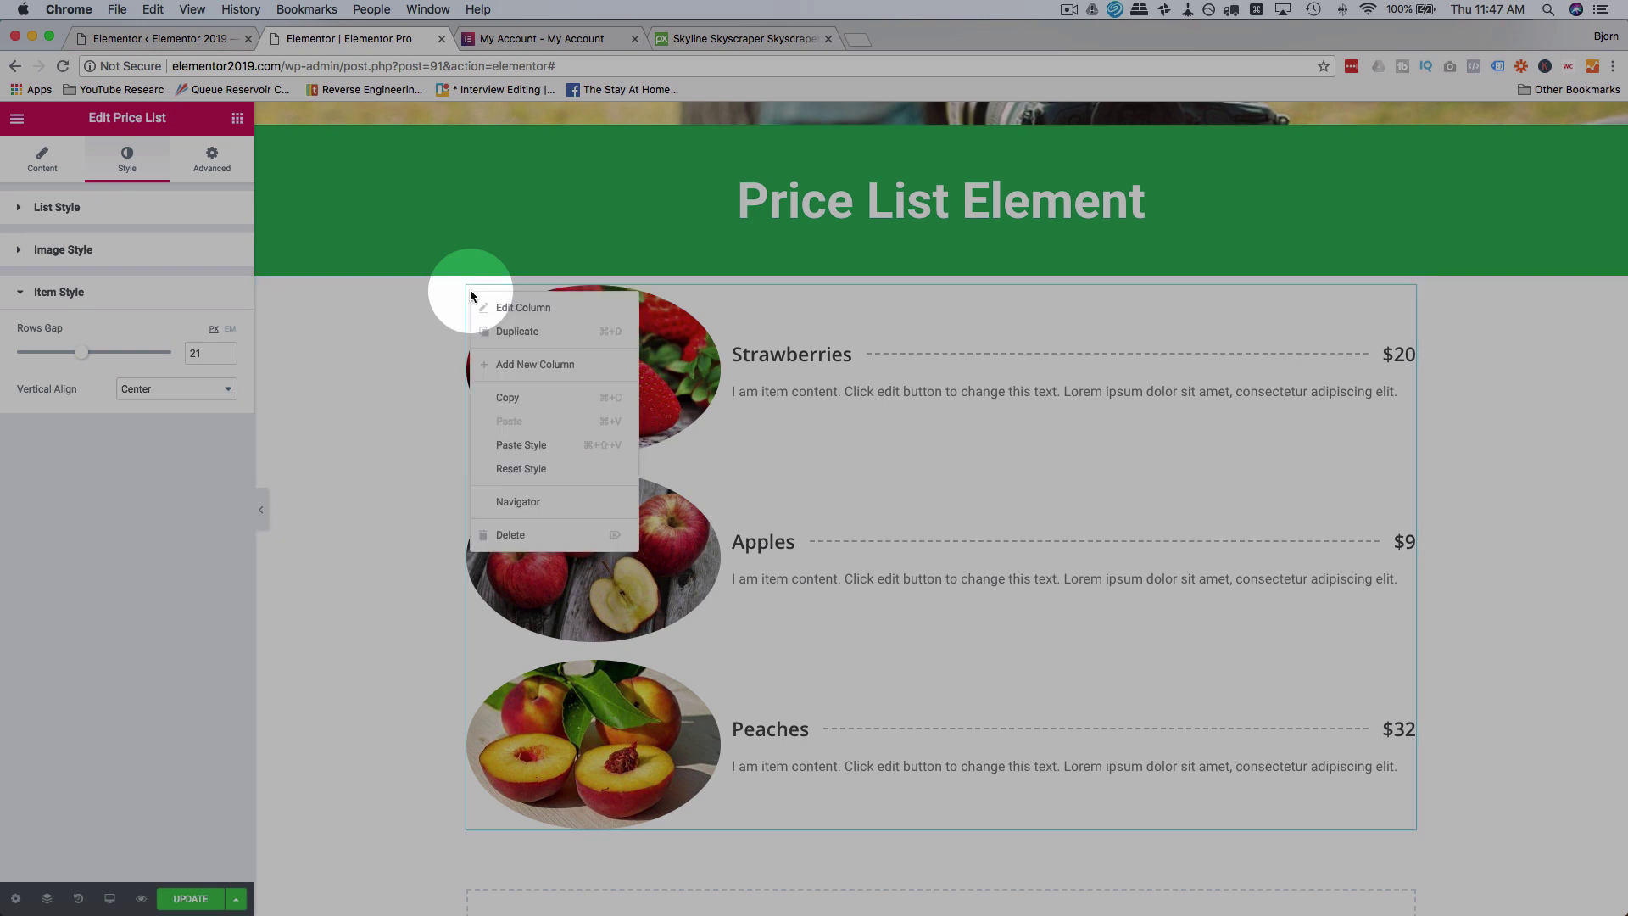
Step: Add a second column and paste a copy of the price list widget into it
{"action": "left_click", "coordinate": [524, 366]}
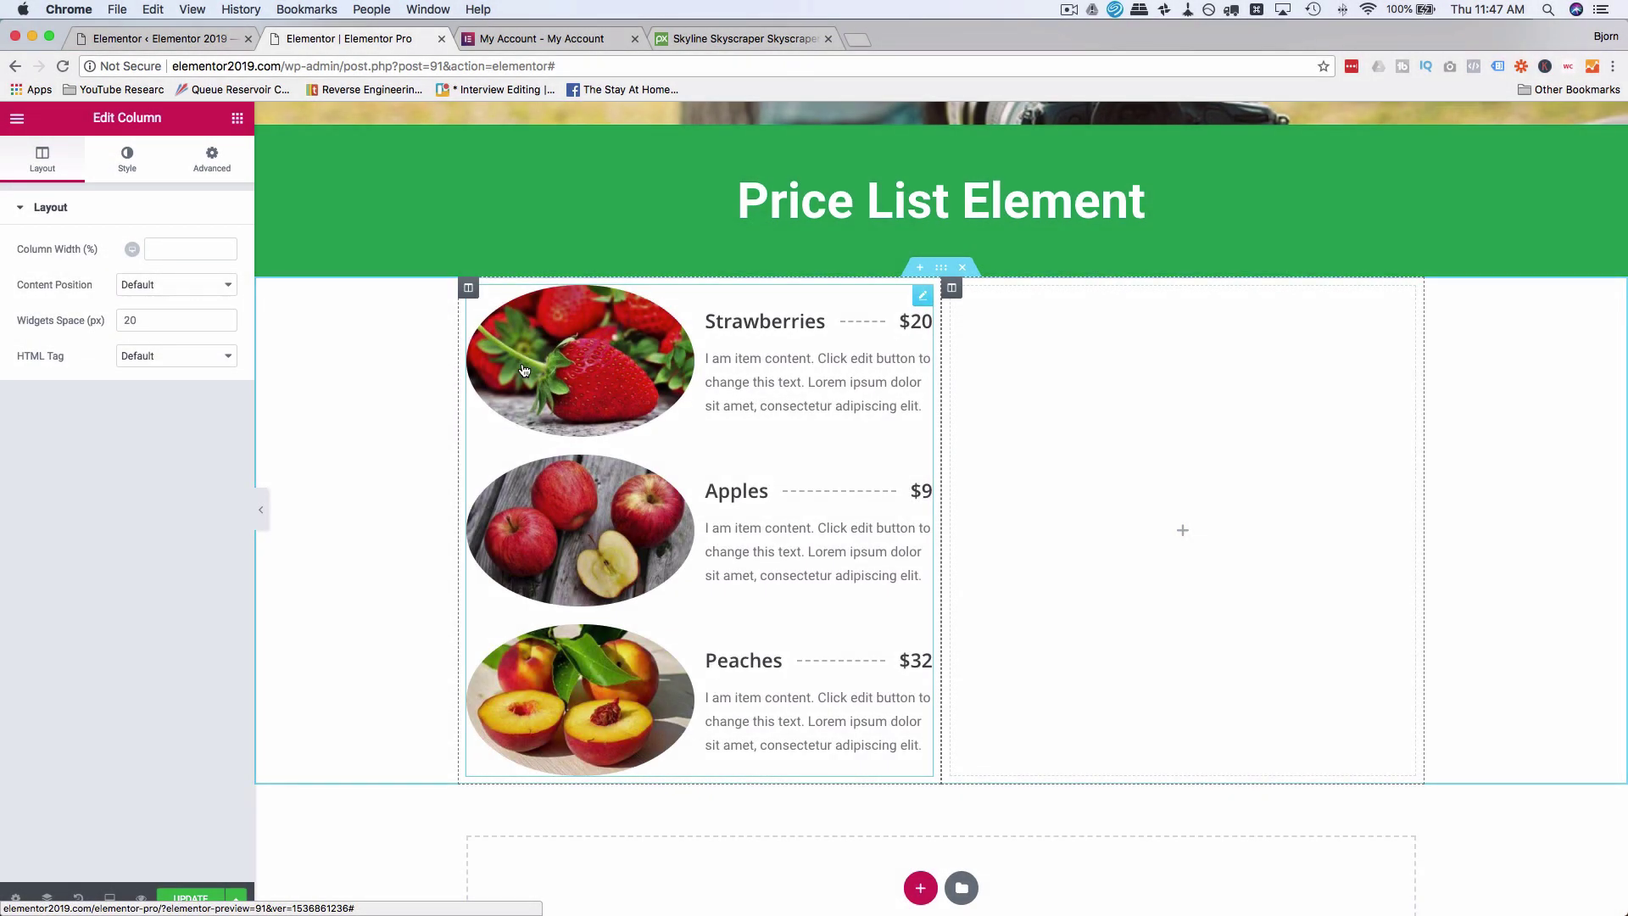
{"action": "right_click", "coordinate": [784, 289]}
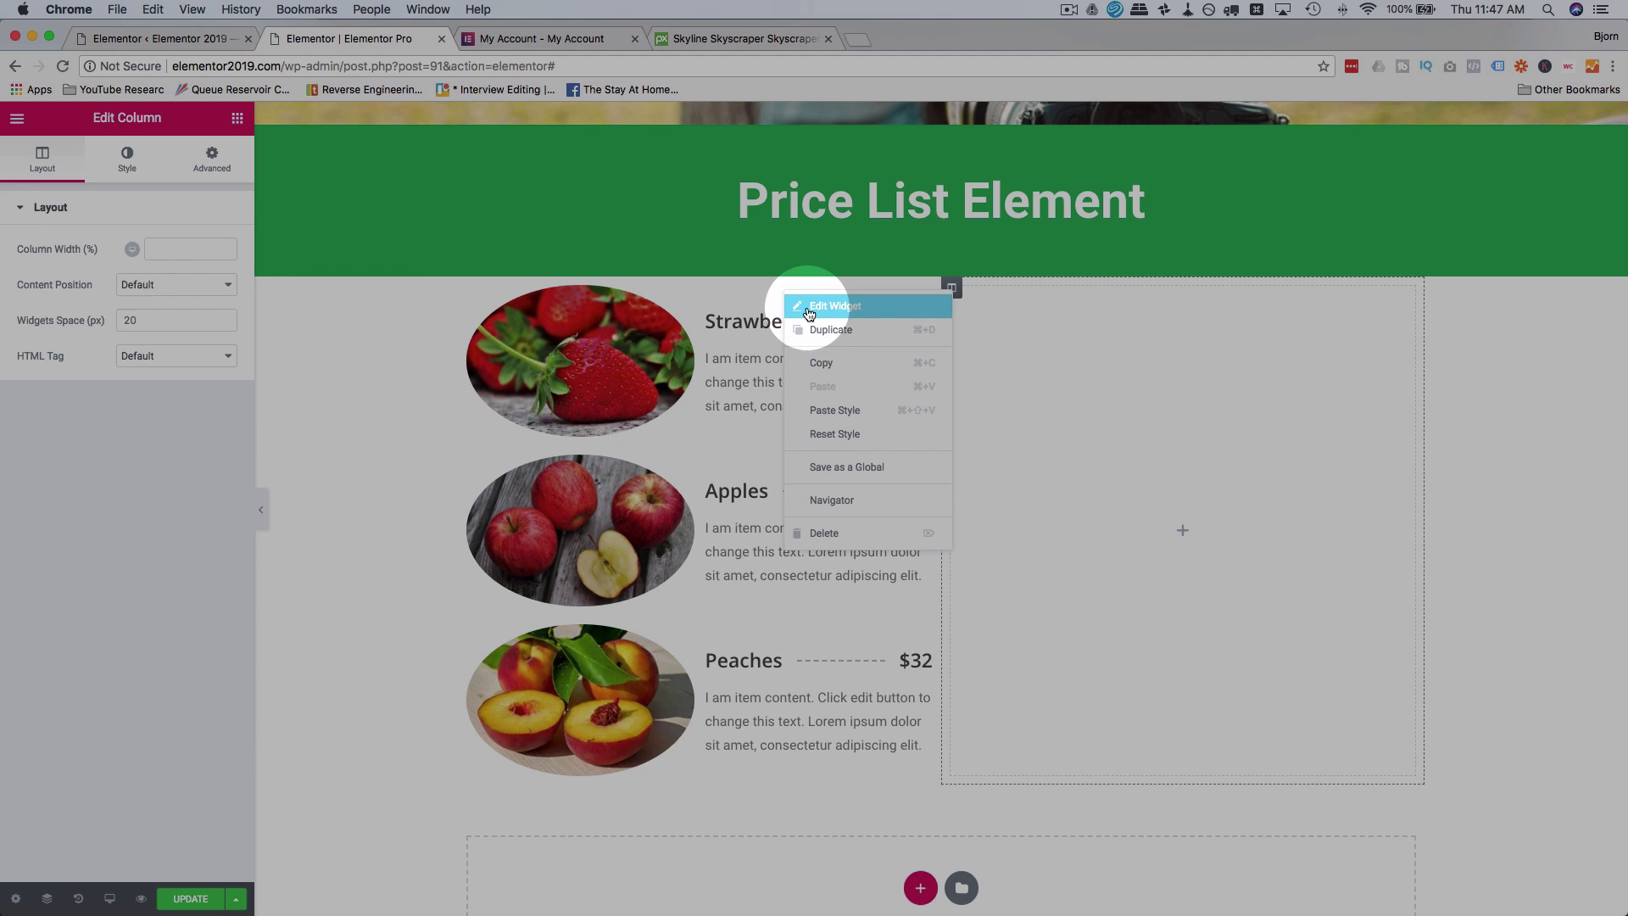
{"action": "left_click", "coordinate": [827, 369]}
{"action": "right_click", "coordinate": [1022, 331]}
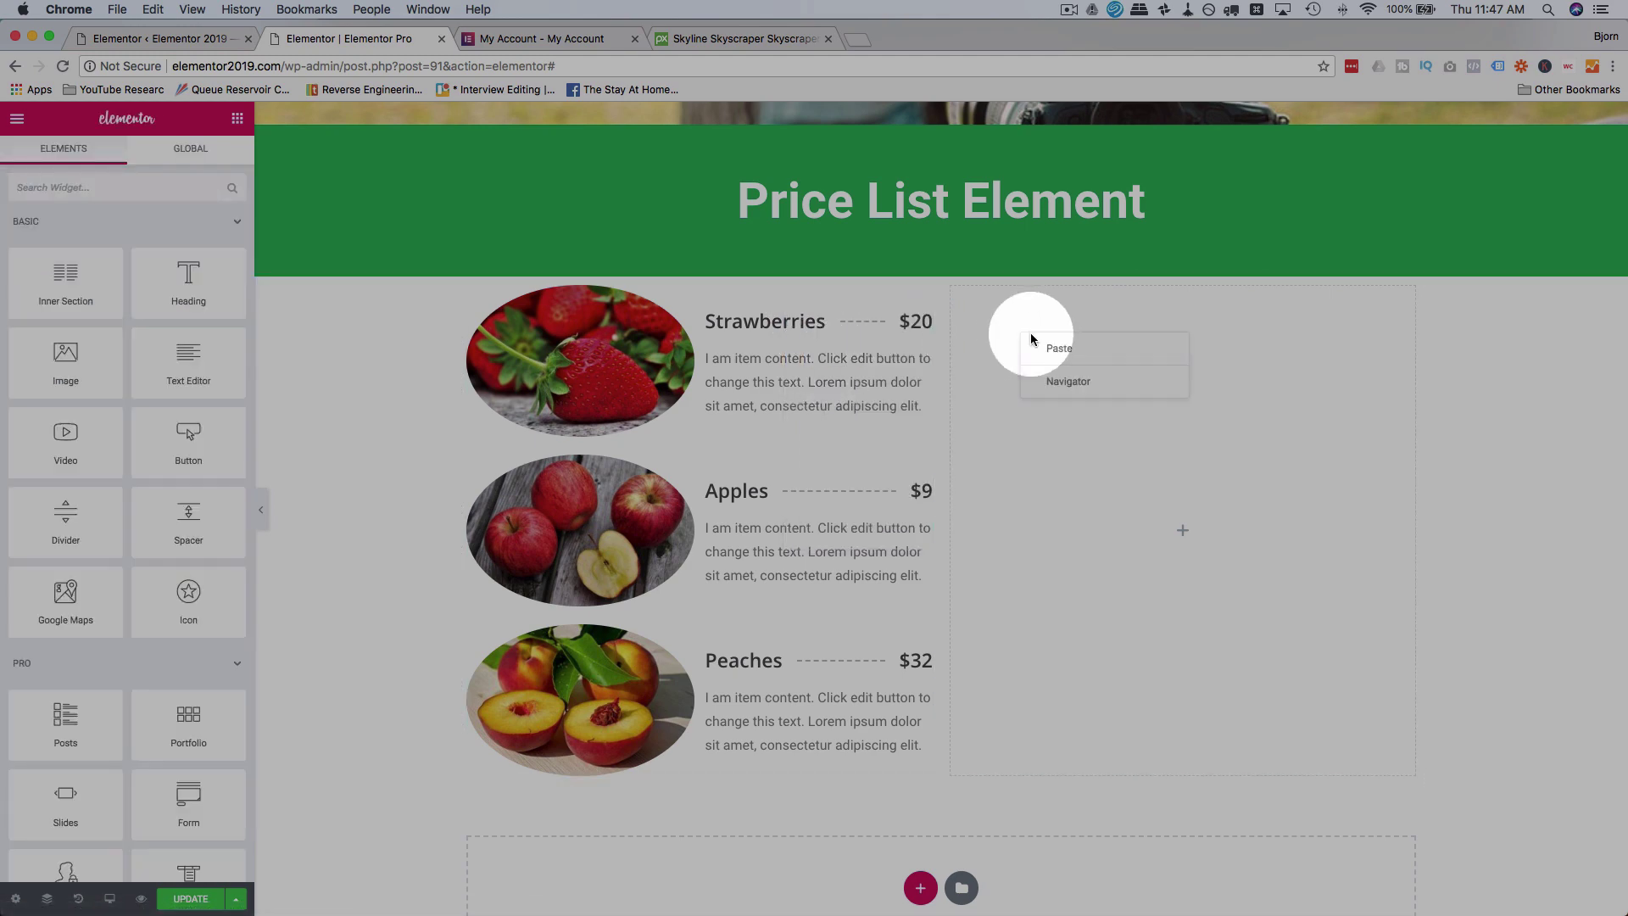
{"action": "left_click", "coordinate": [1050, 347]}
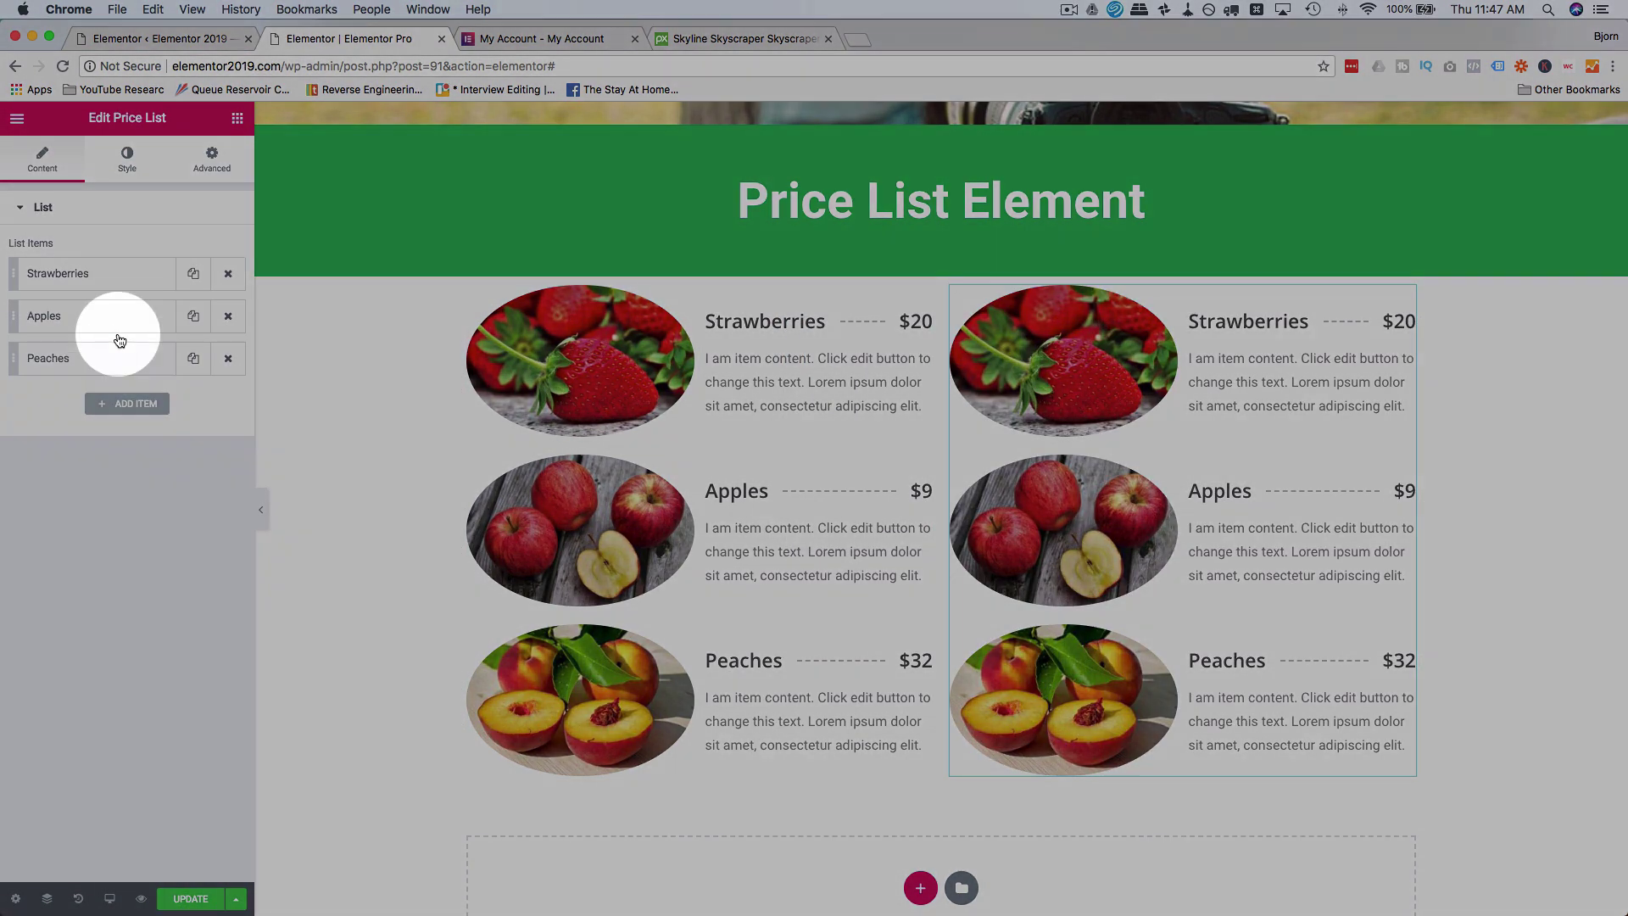
Step: Give the copied list's first item the oranges photo and the title 'Oranges'
{"action": "left_click", "coordinate": [120, 273]}
{"action": "left_click", "coordinate": [128, 551]}
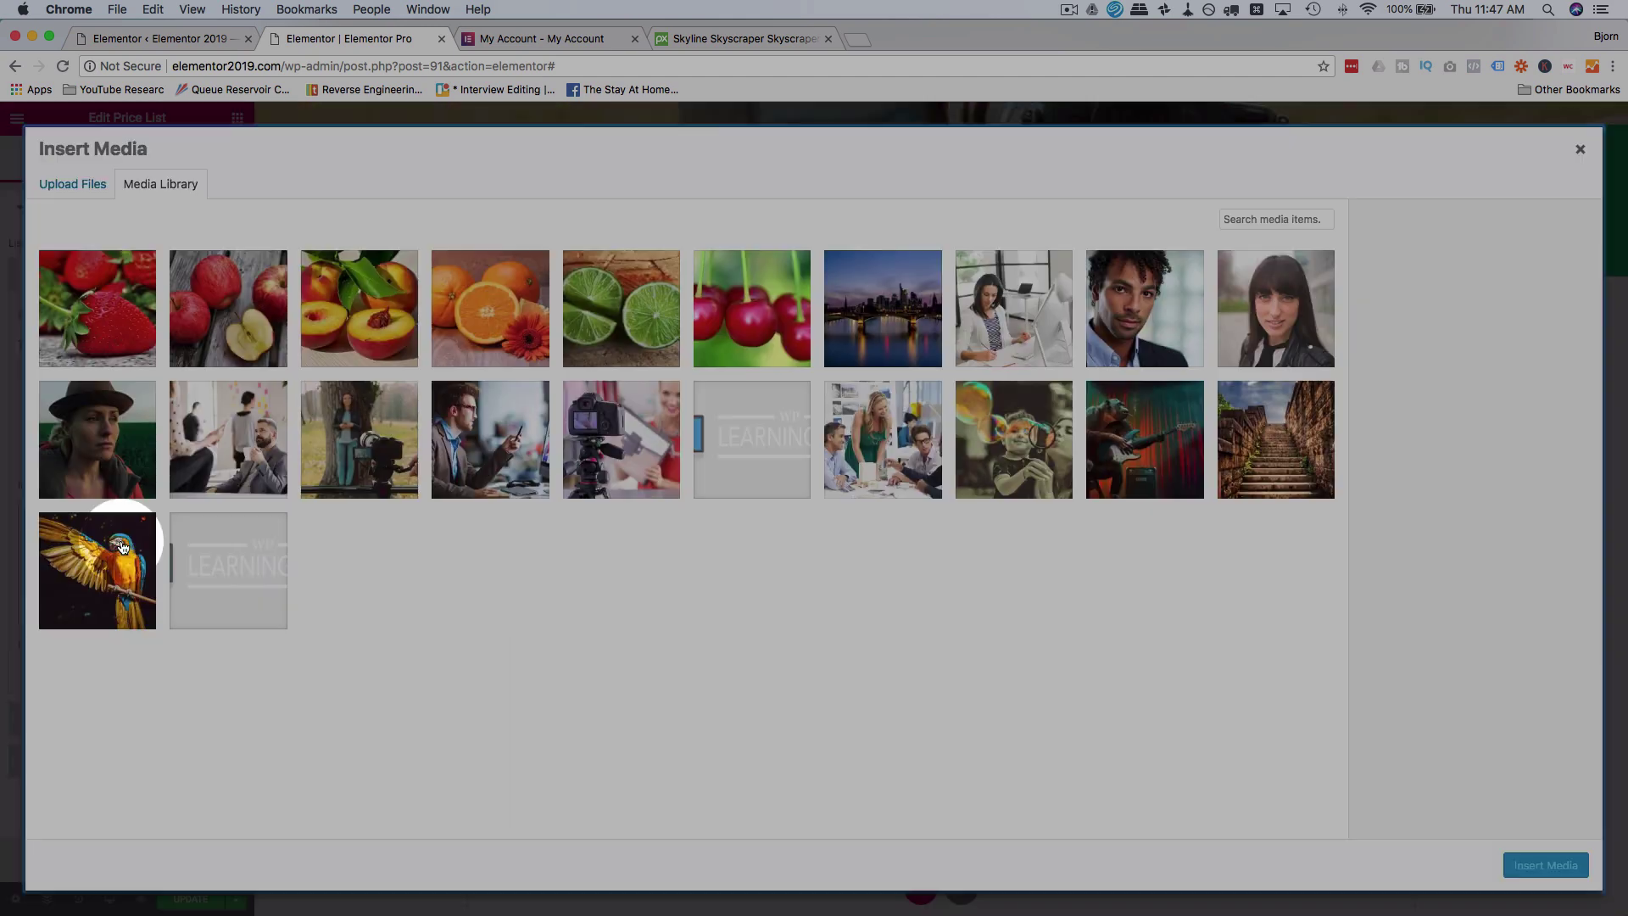
{"action": "left_click", "coordinate": [490, 308]}
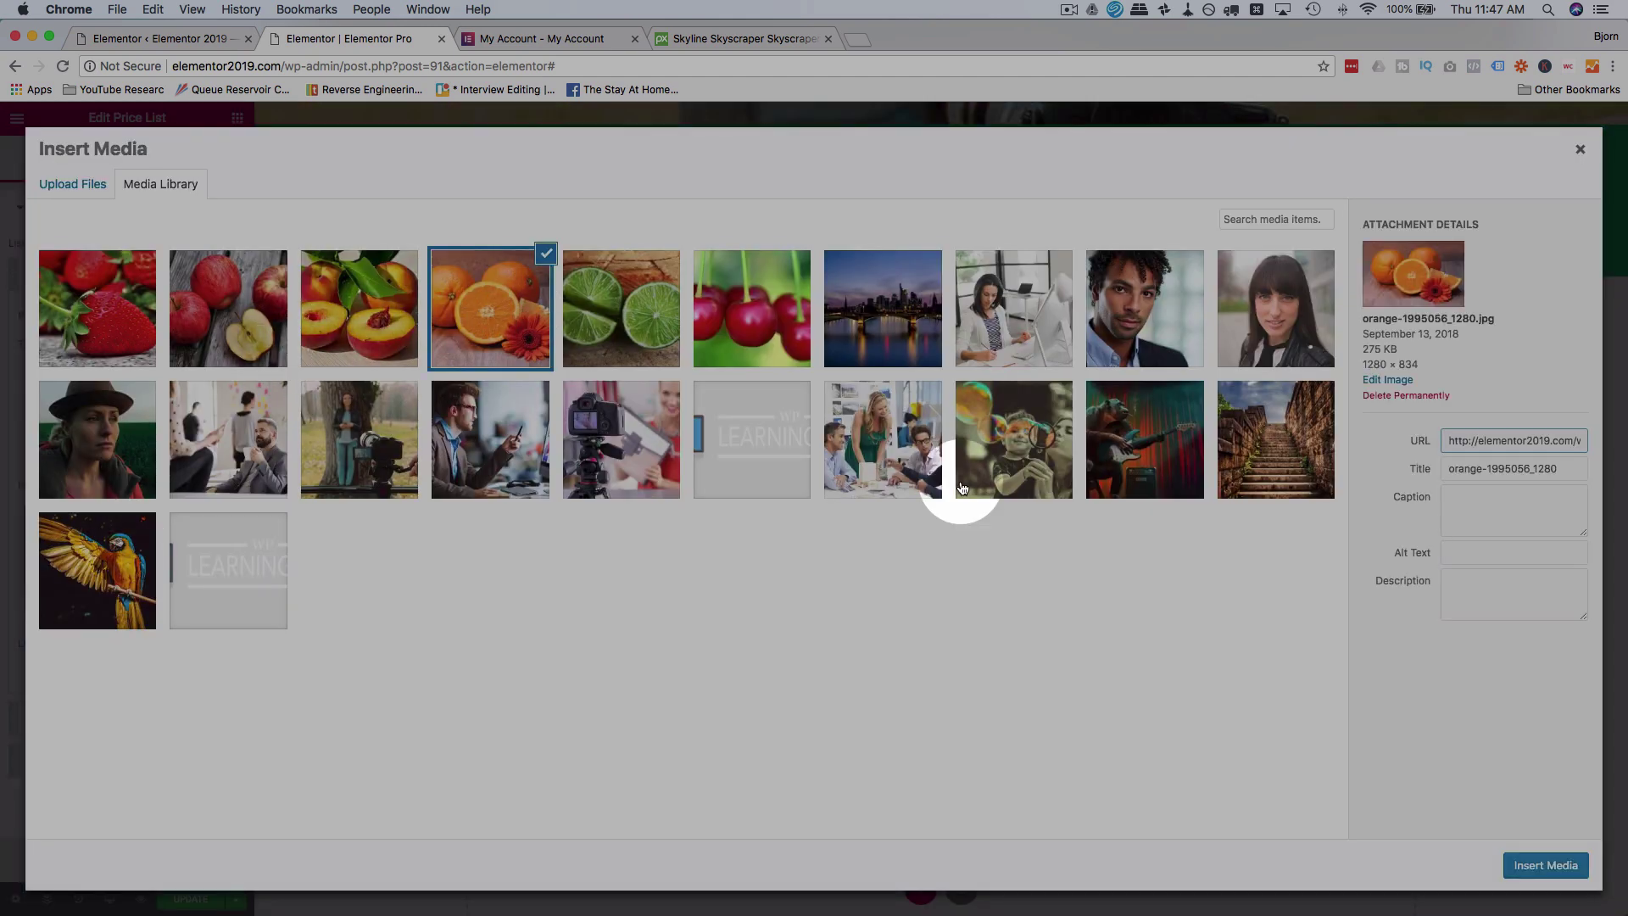
{"action": "left_click", "coordinate": [1545, 865]}
{"action": "double_click", "coordinate": [62, 369]}
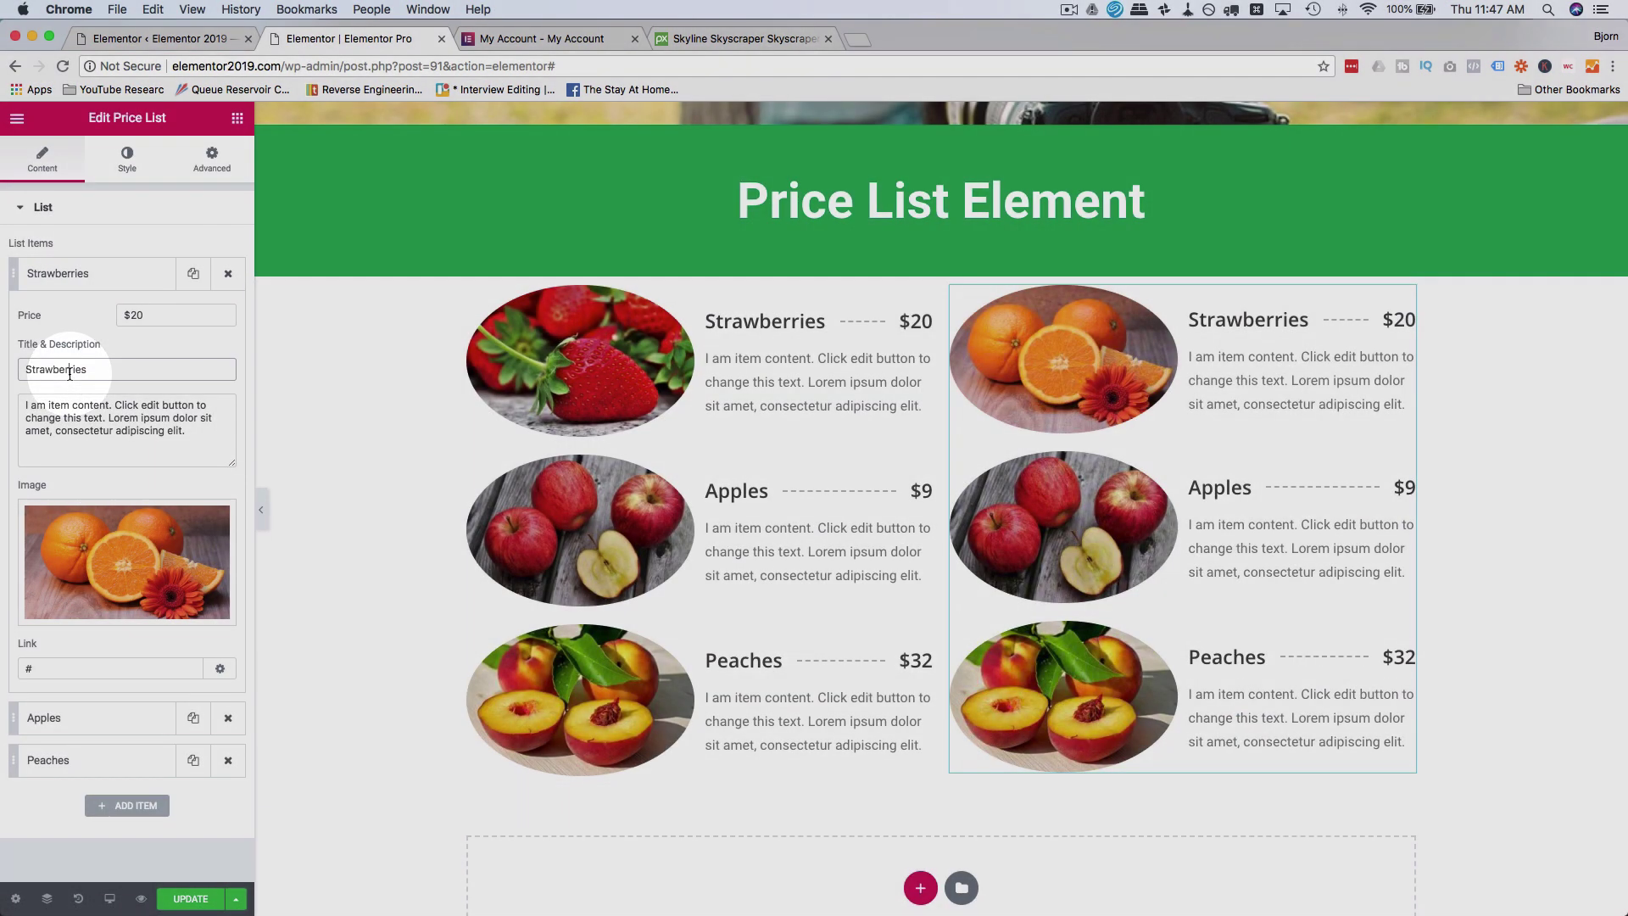
{"action": "type", "text": "Oranges"}
{"action": "left_click", "coordinate": [101, 289]}
Step: Change the second item to the limes photo and the title 'Limes'
{"action": "left_click", "coordinate": [140, 319]}
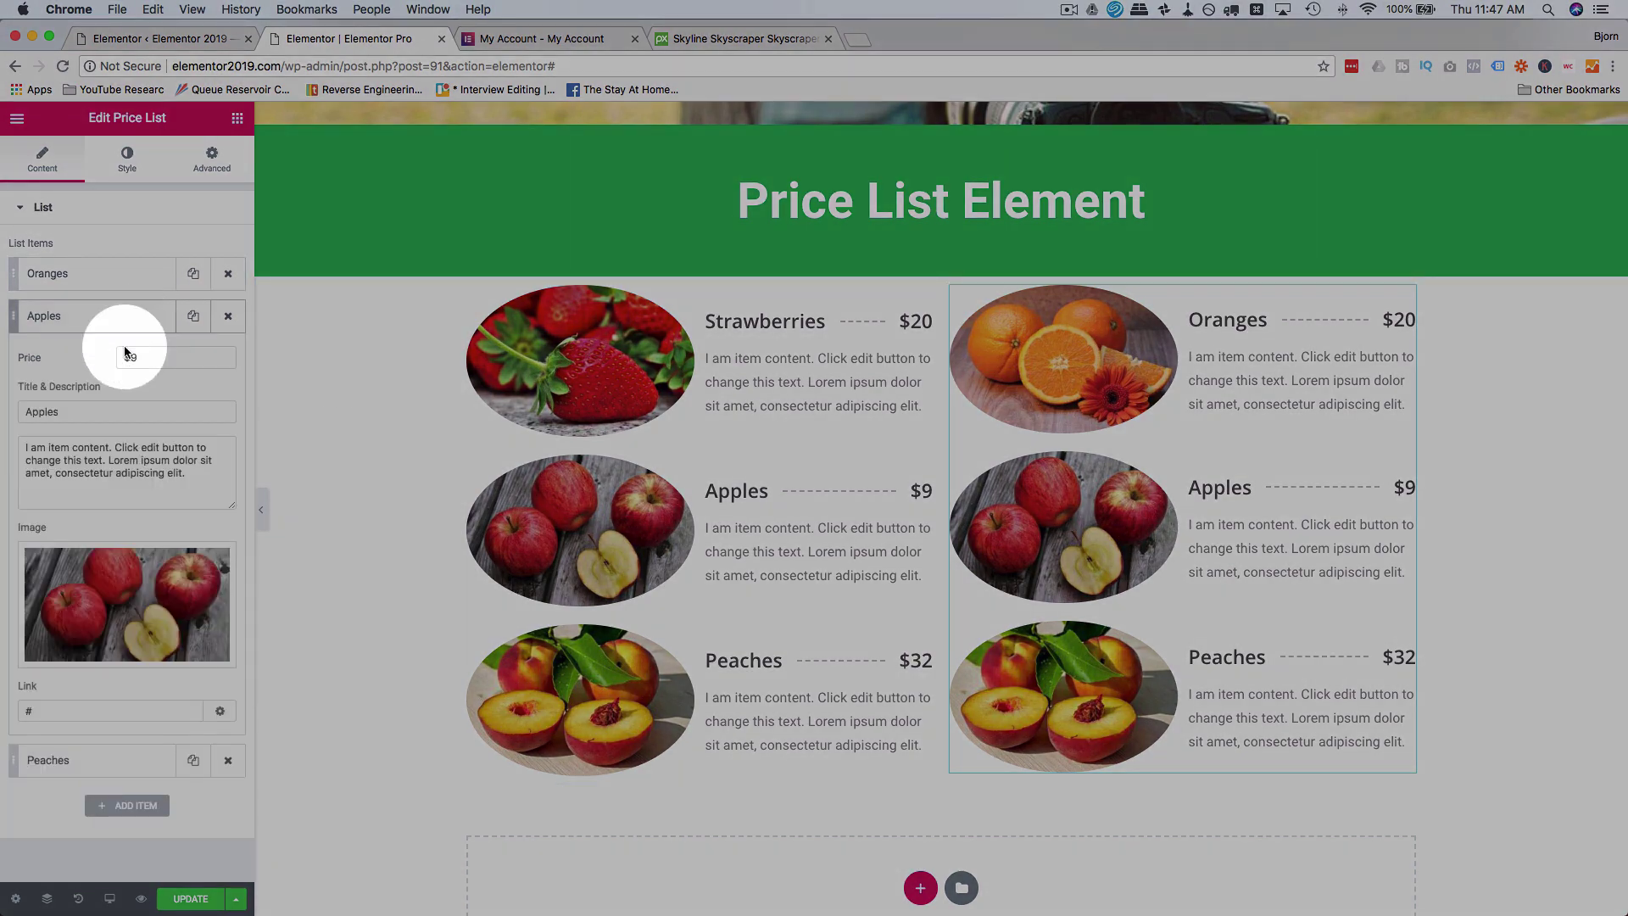
{"action": "left_click", "coordinate": [111, 568]}
{"action": "left_click", "coordinate": [618, 315]}
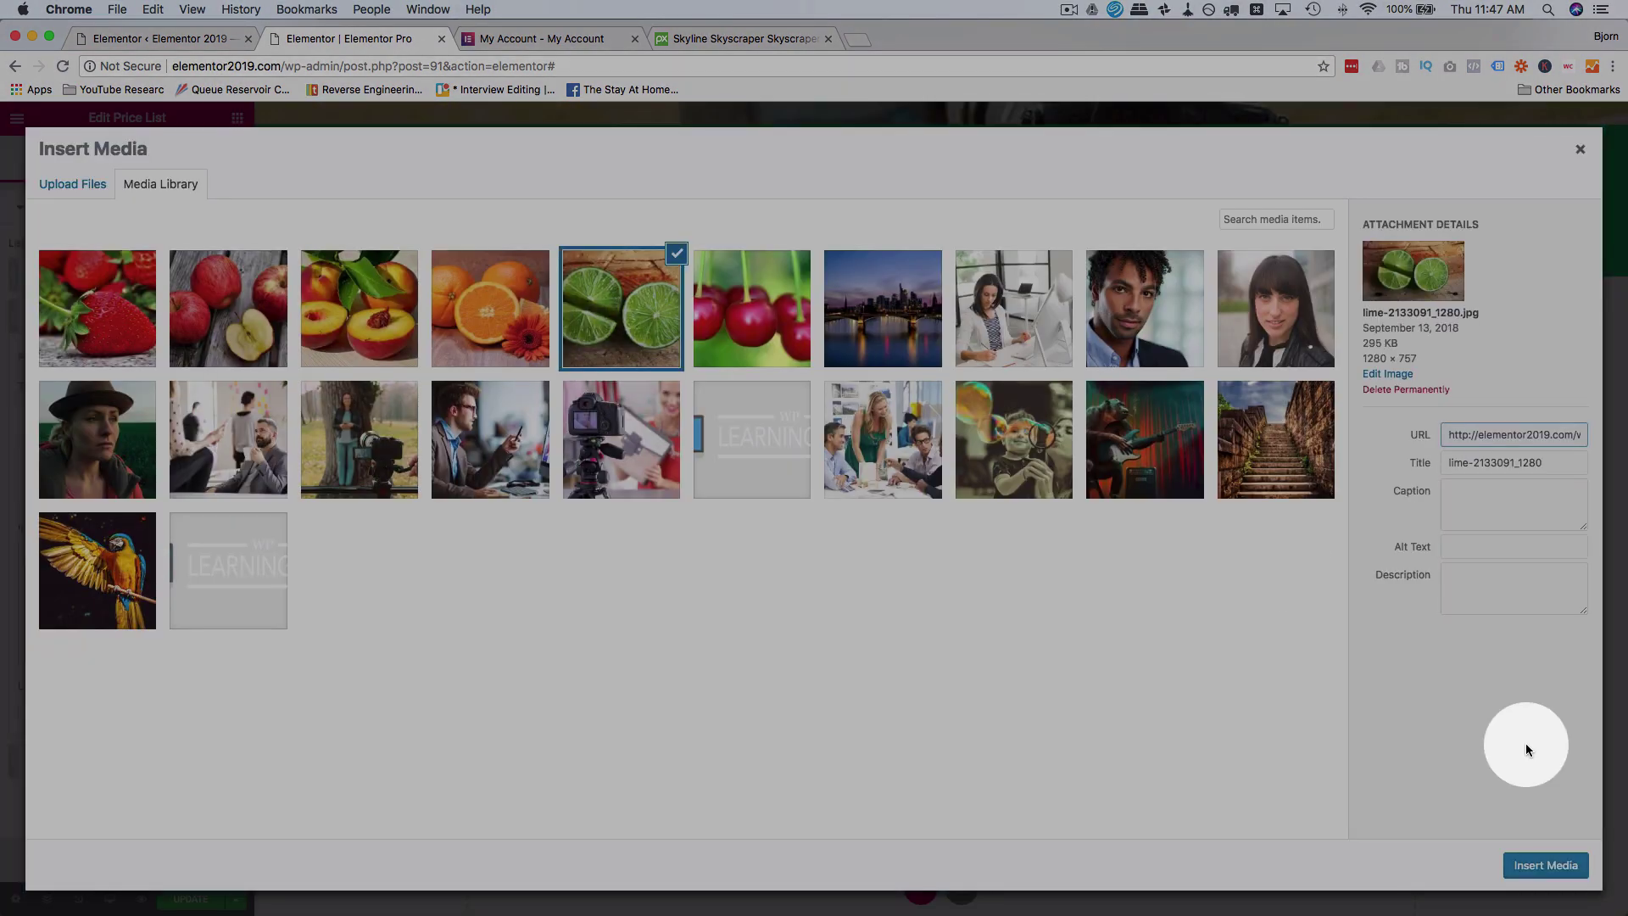
{"action": "left_click", "coordinate": [1537, 870]}
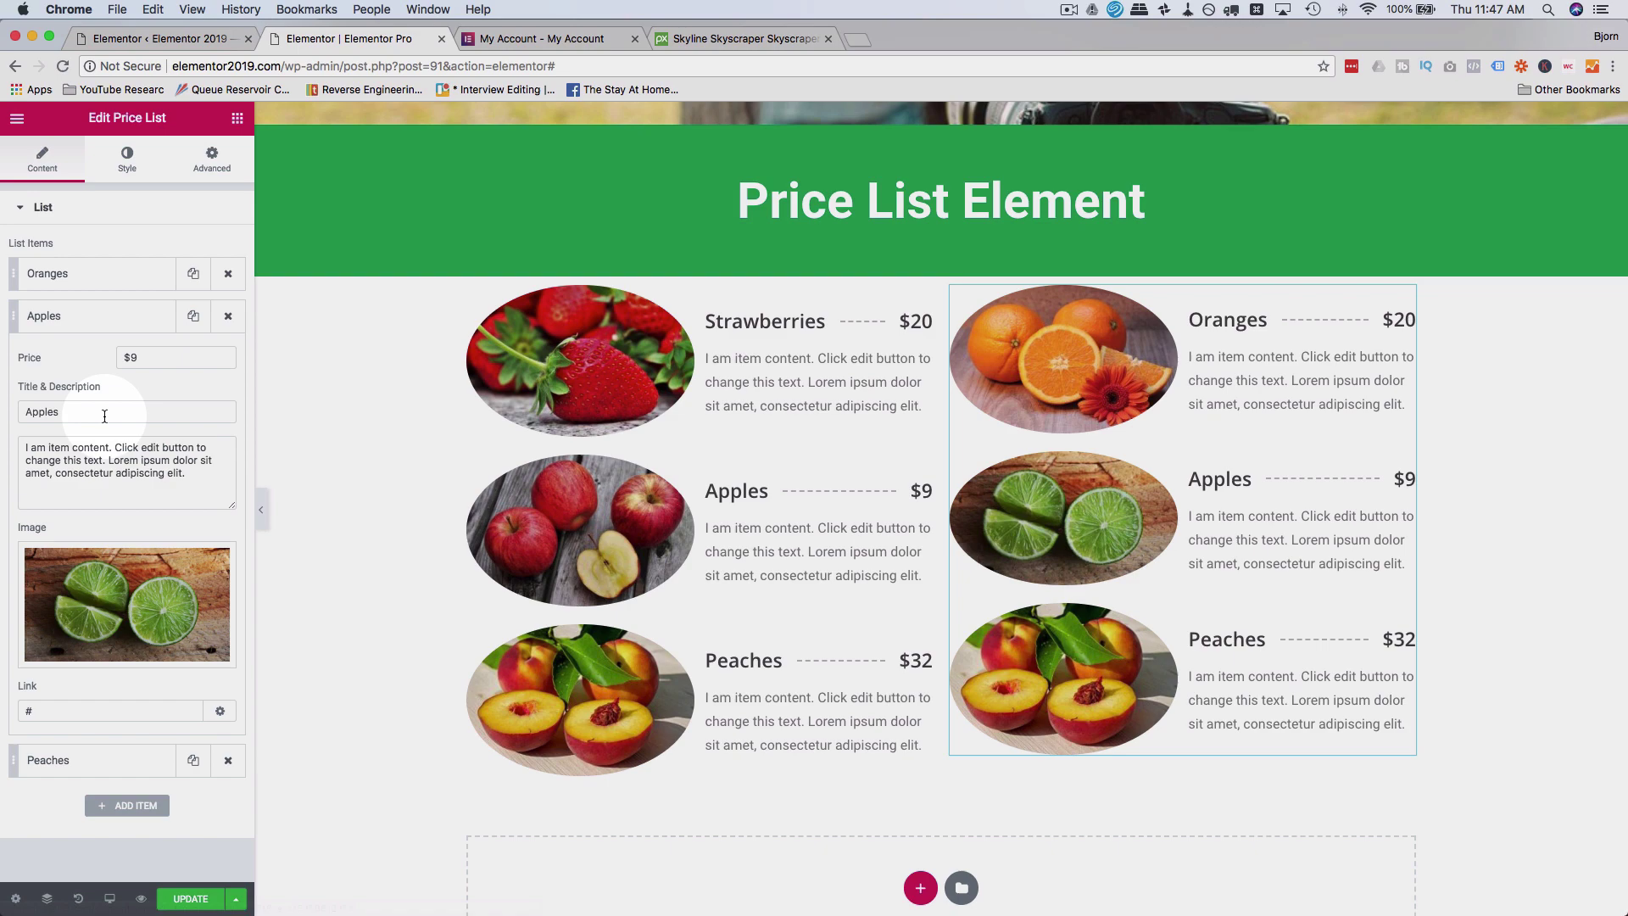
{"action": "double_click", "coordinate": [105, 416]}
{"action": "type", "text": "Limes"}
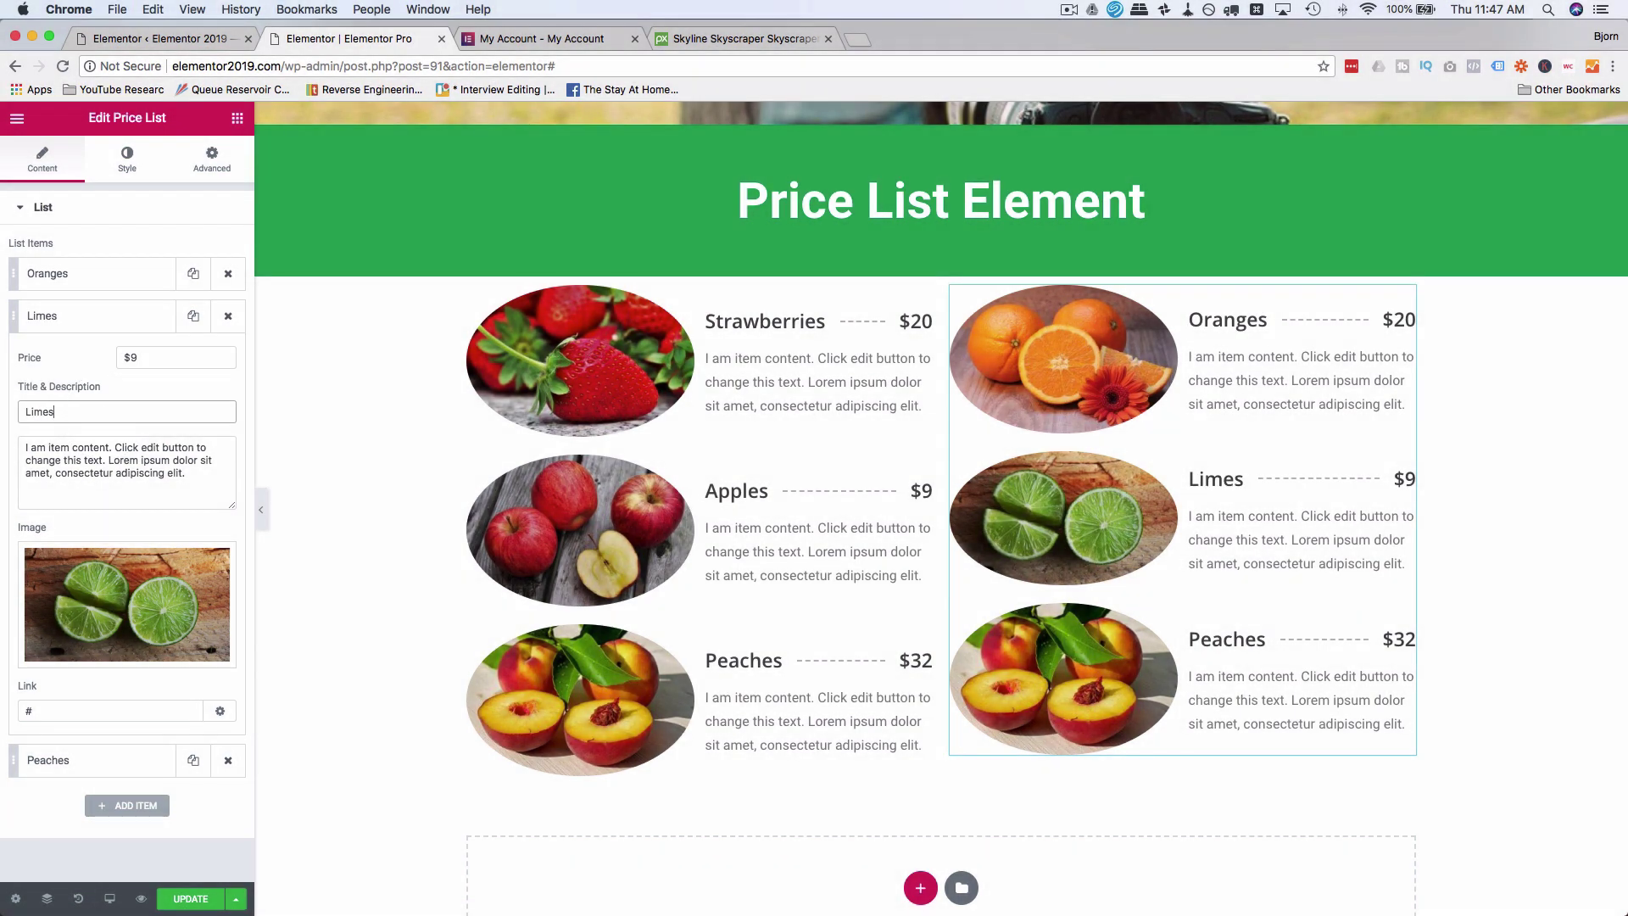
Step: Change the third item to the cherries photo and the title 'Cherries'
{"action": "left_click", "coordinate": [93, 305]}
{"action": "left_click", "coordinate": [94, 360]}
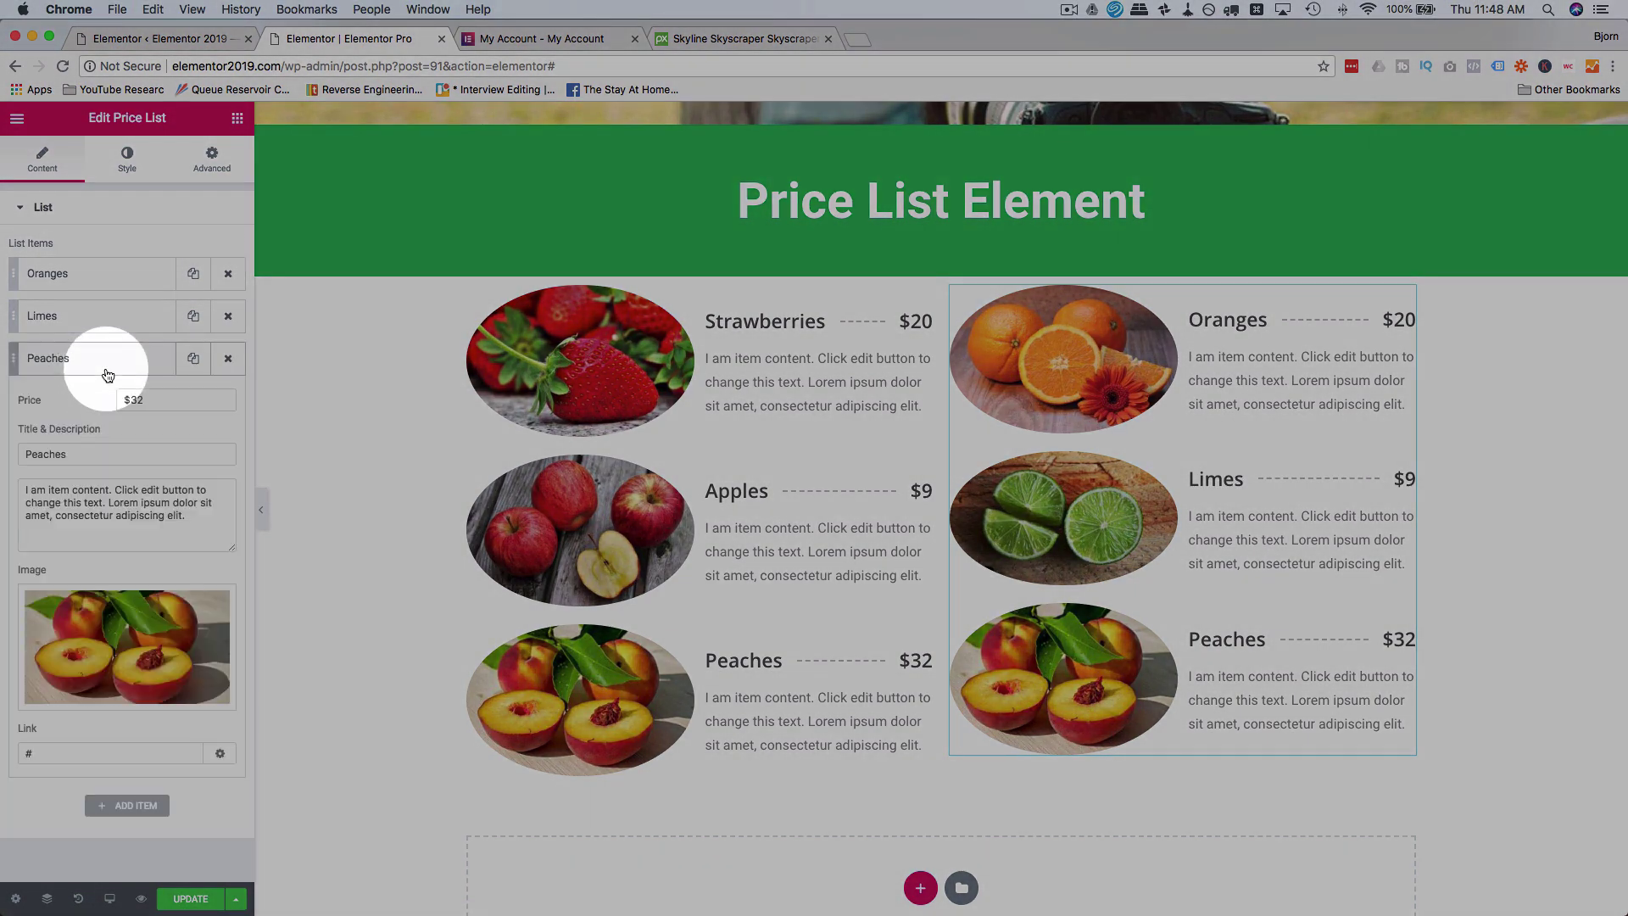
{"action": "left_click", "coordinate": [140, 625]}
{"action": "left_click", "coordinate": [749, 367]}
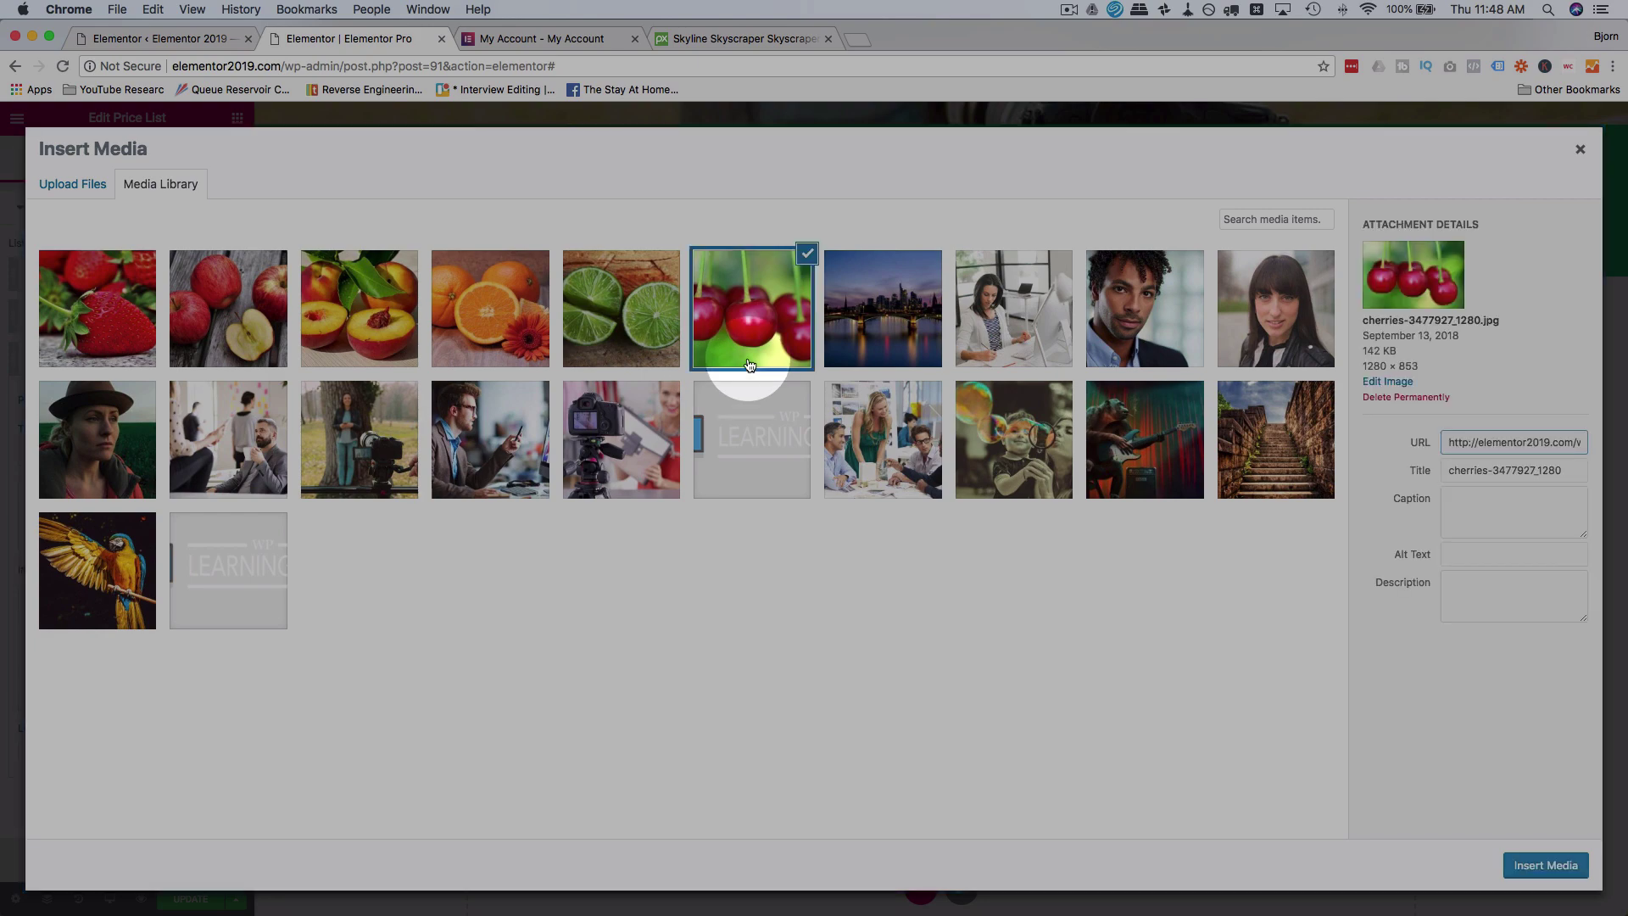
{"action": "left_click", "coordinate": [1541, 862]}
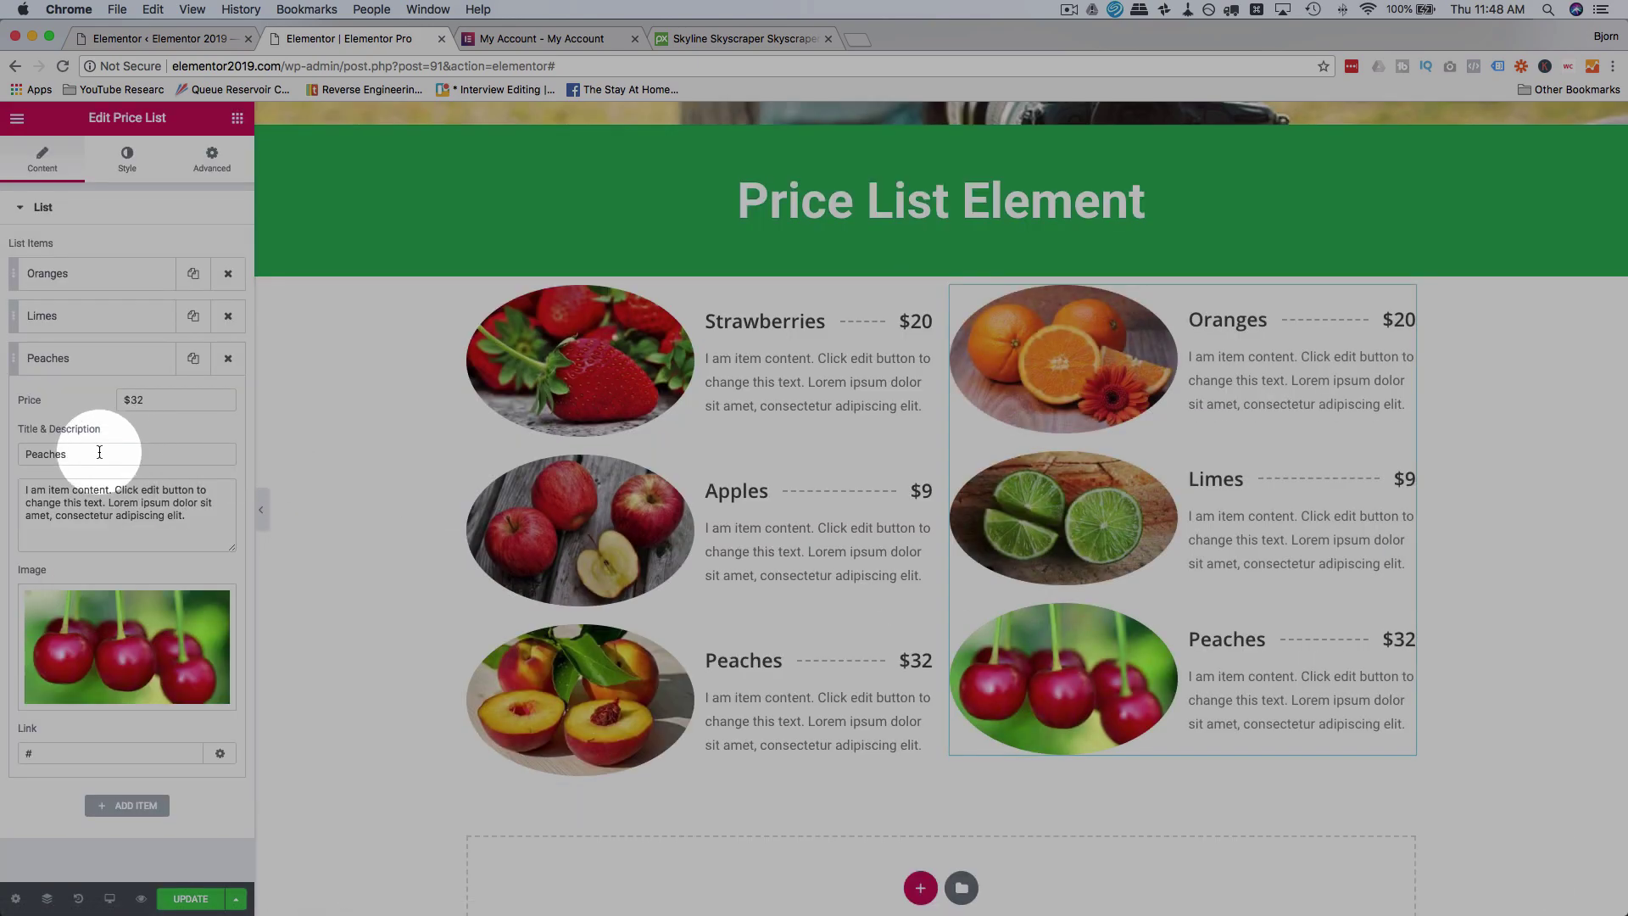
{"action": "double_click", "coordinate": [98, 454]}
{"action": "type", "text": "Cherries"}
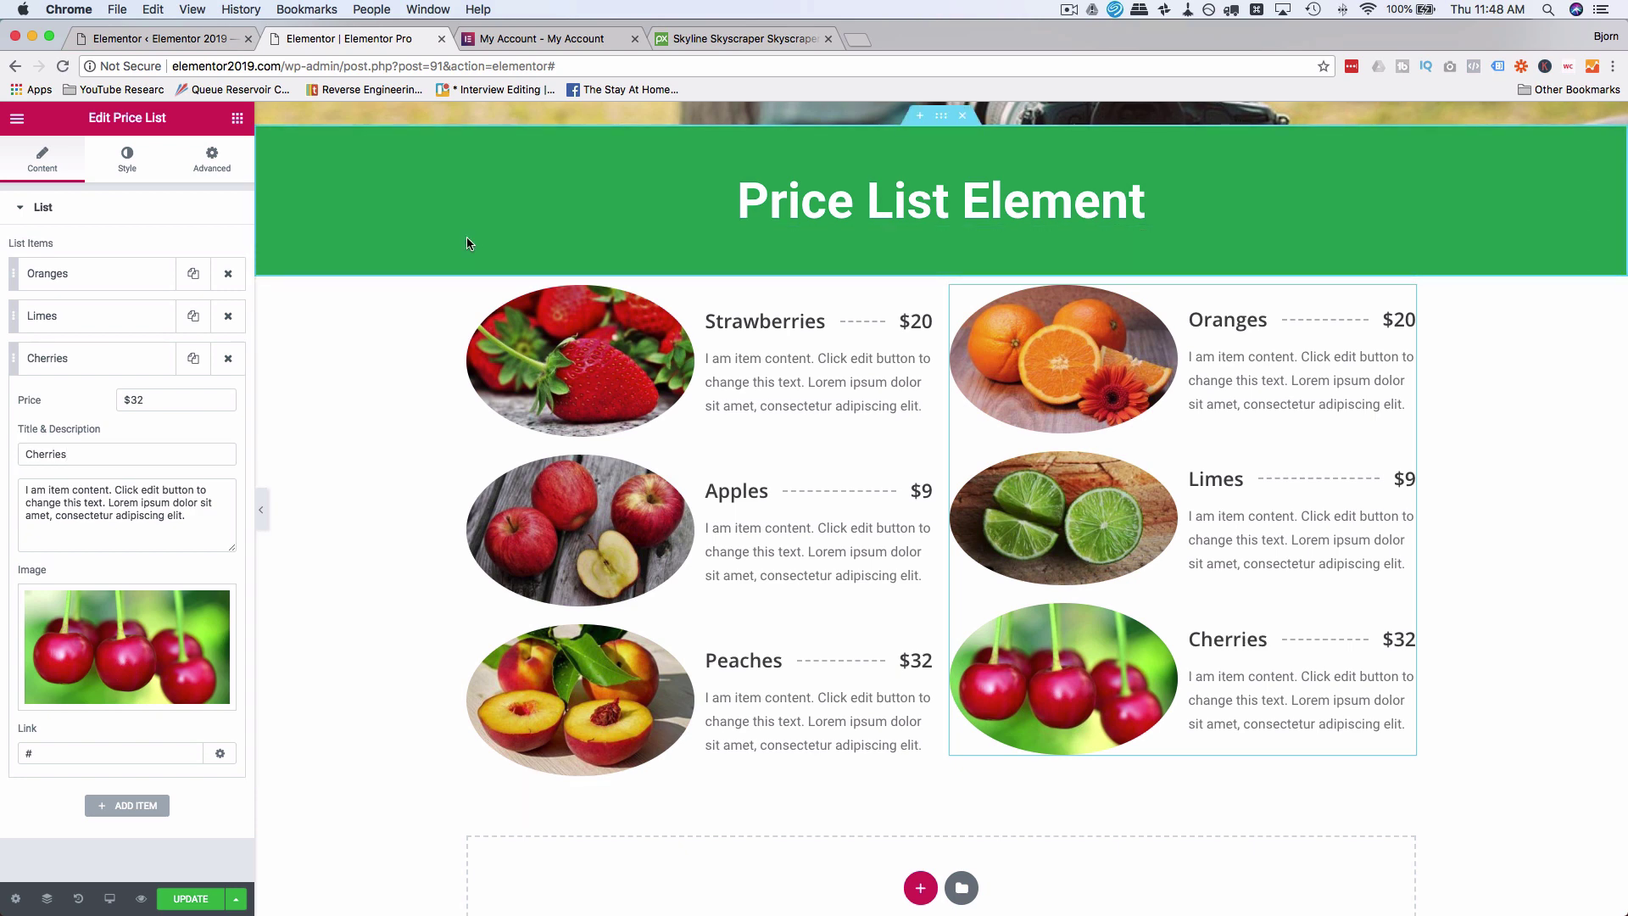
Step: Compare Extended, Wider and No Gap options, then set the section's Columns Gap to Wider
{"action": "left_click", "coordinate": [939, 310]}
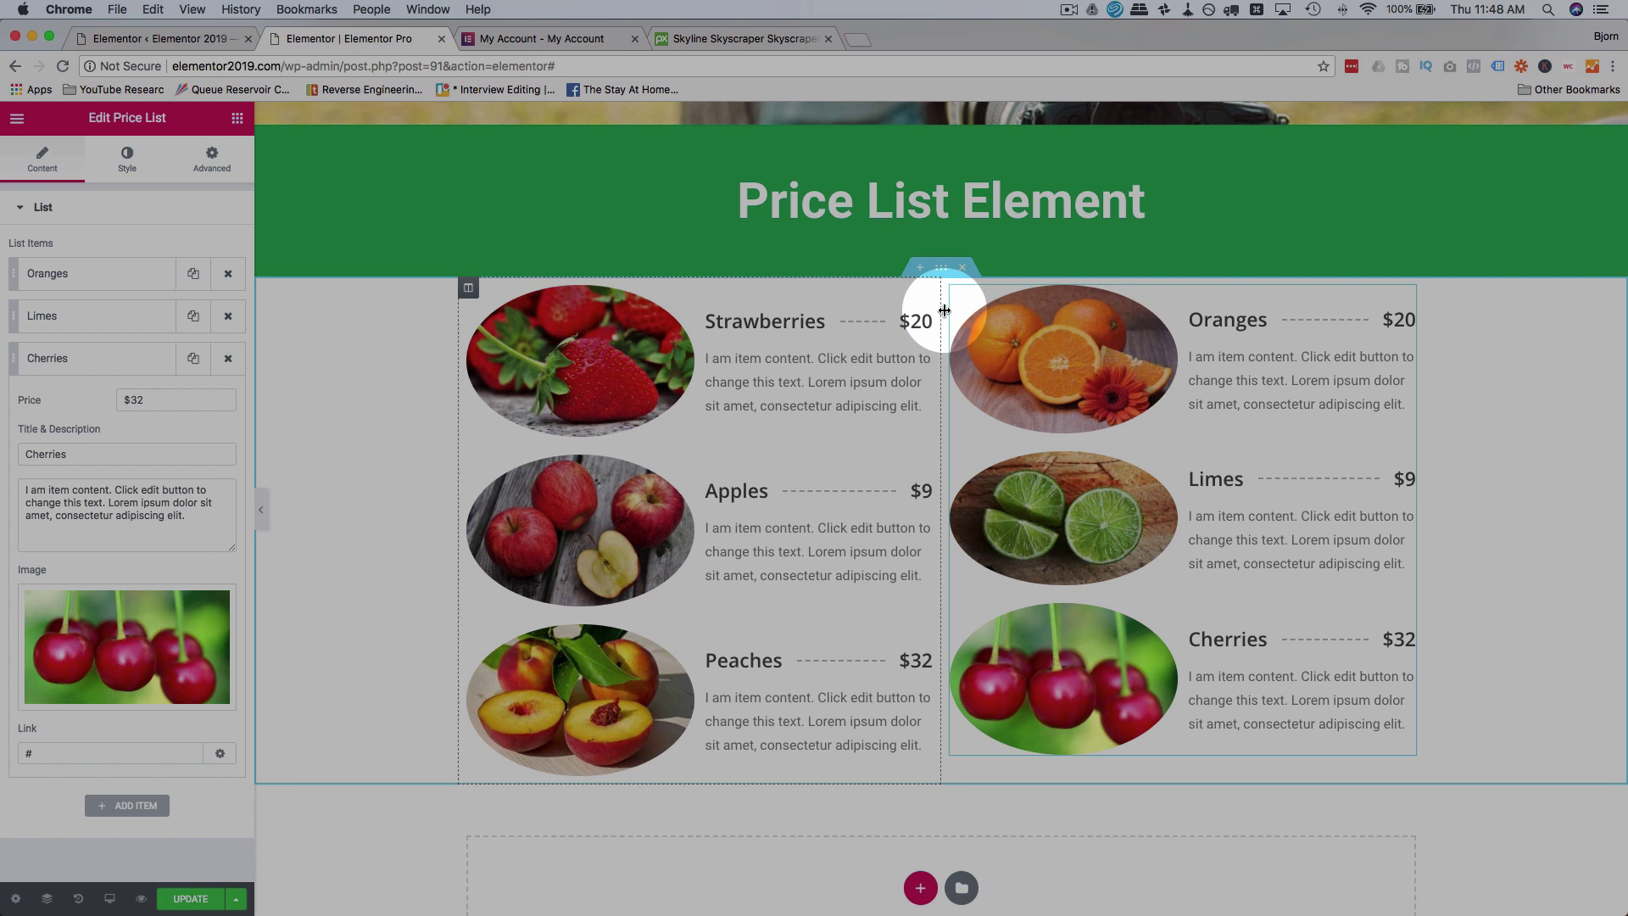
{"action": "left_click", "coordinate": [941, 268]}
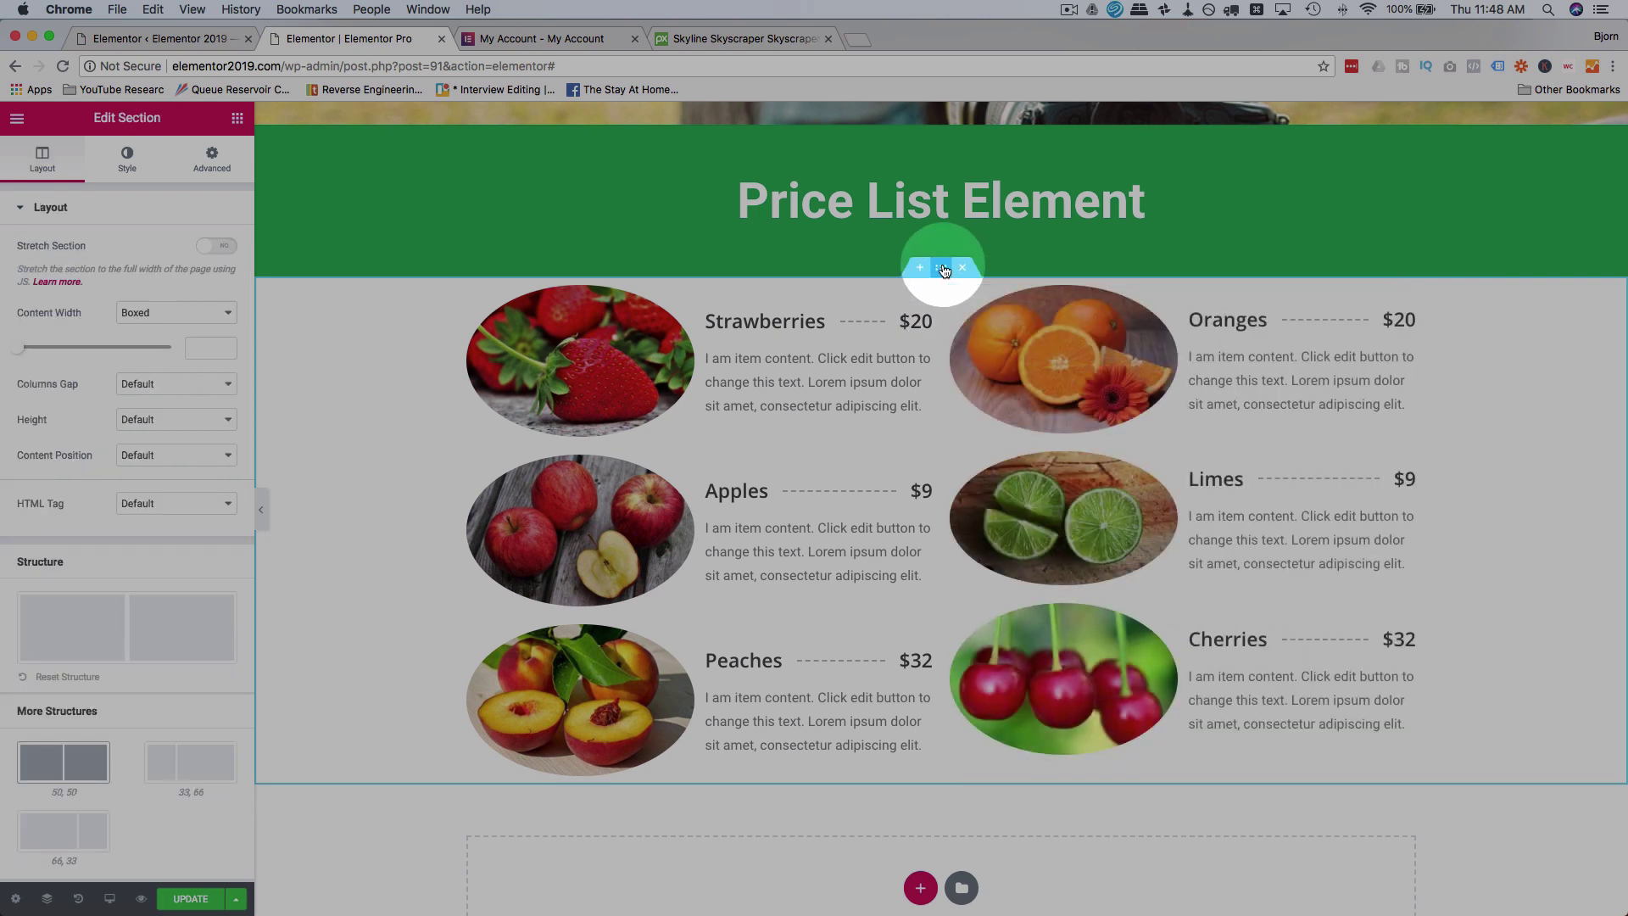
{"action": "left_click", "coordinate": [164, 390]}
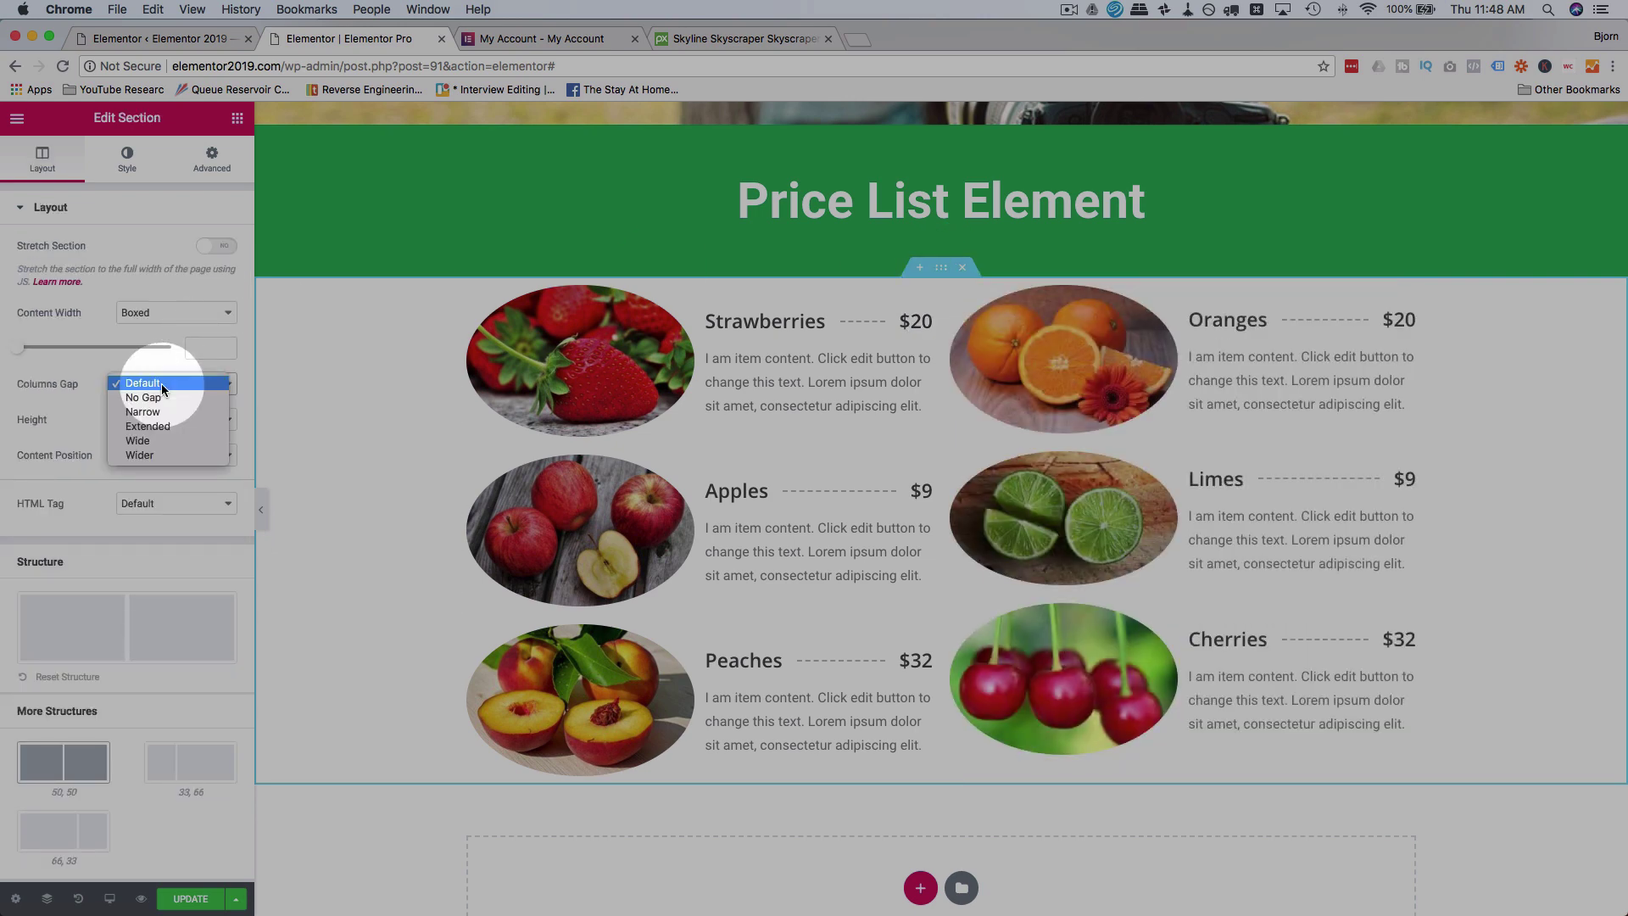
{"action": "left_click", "coordinate": [152, 429]}
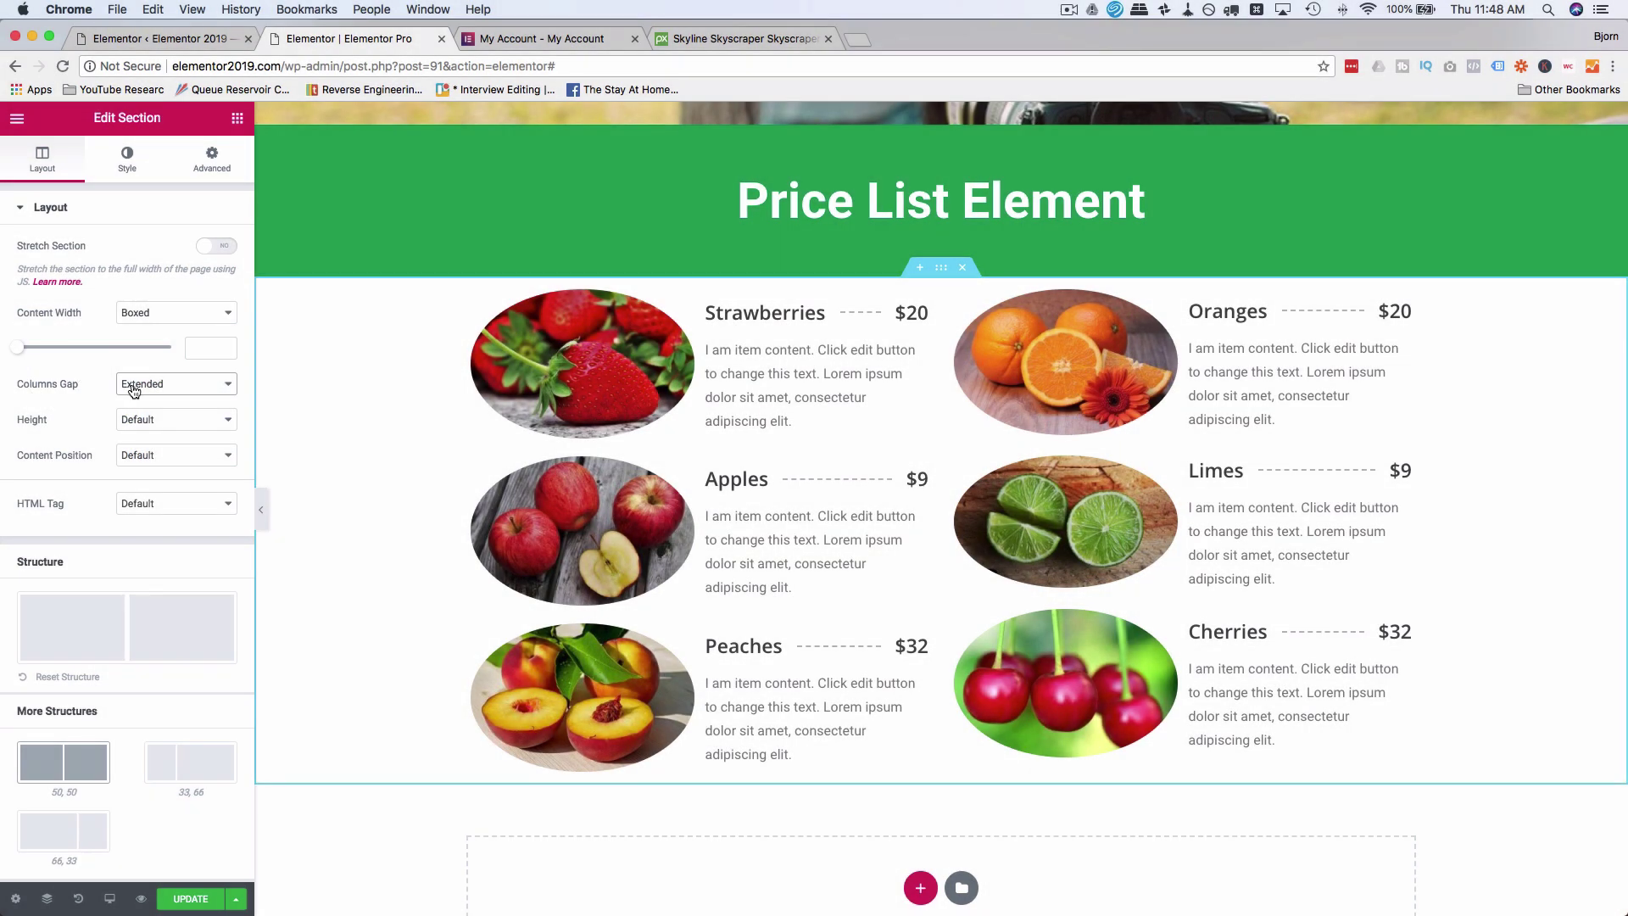
{"action": "left_click", "coordinate": [134, 391]}
{"action": "left_click", "coordinate": [136, 415]}
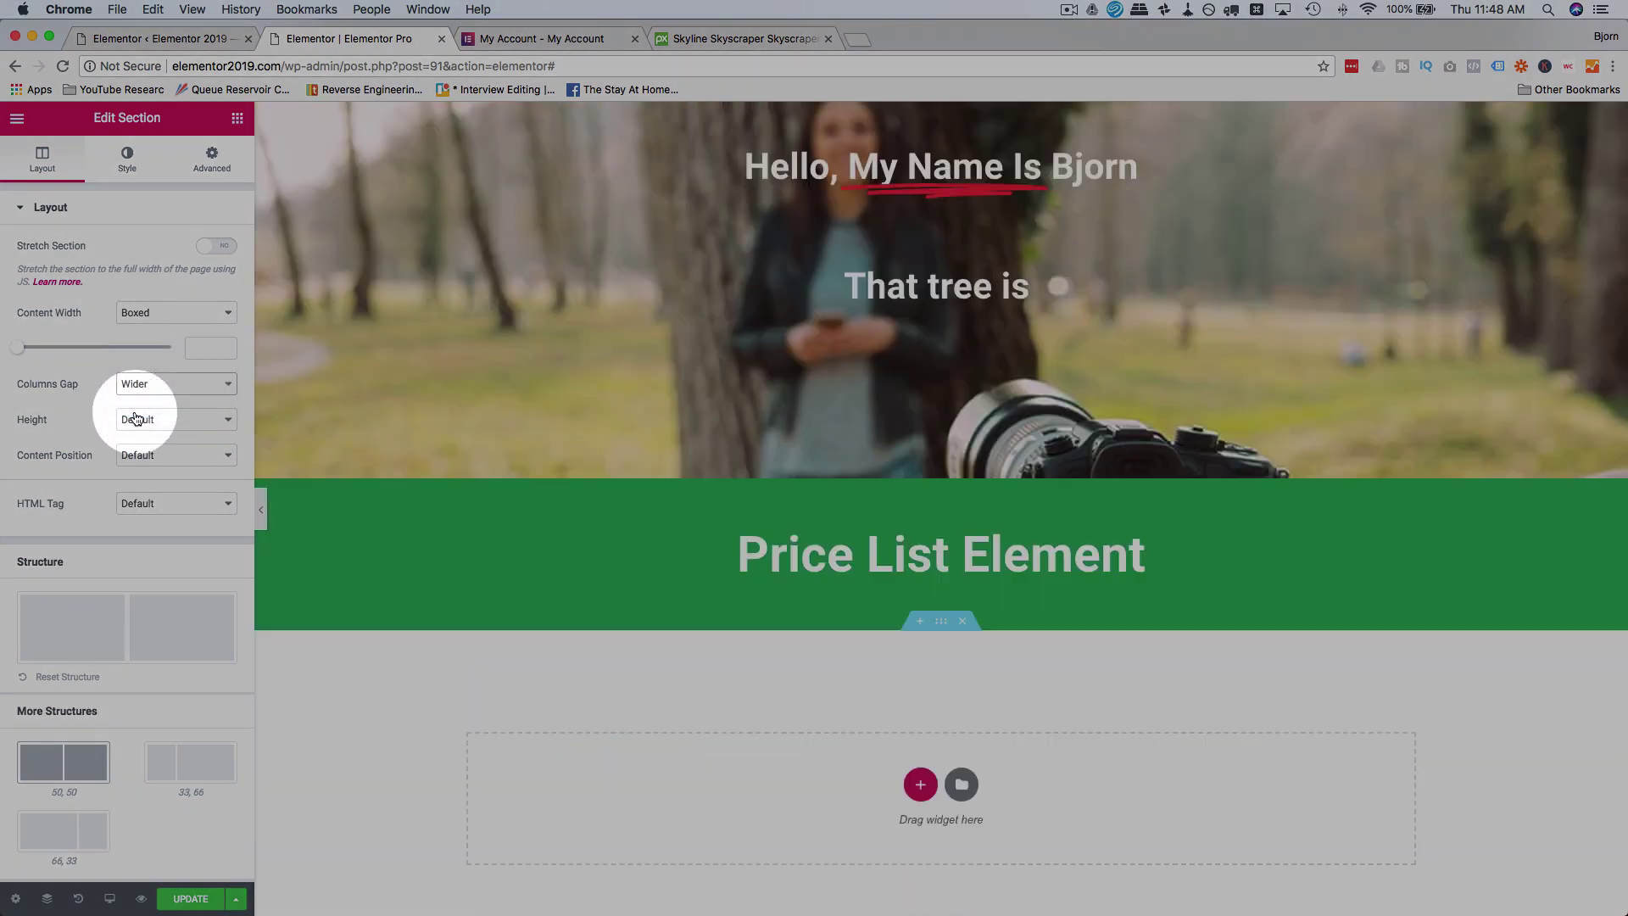
{"action": "left_click", "coordinate": [161, 392]}
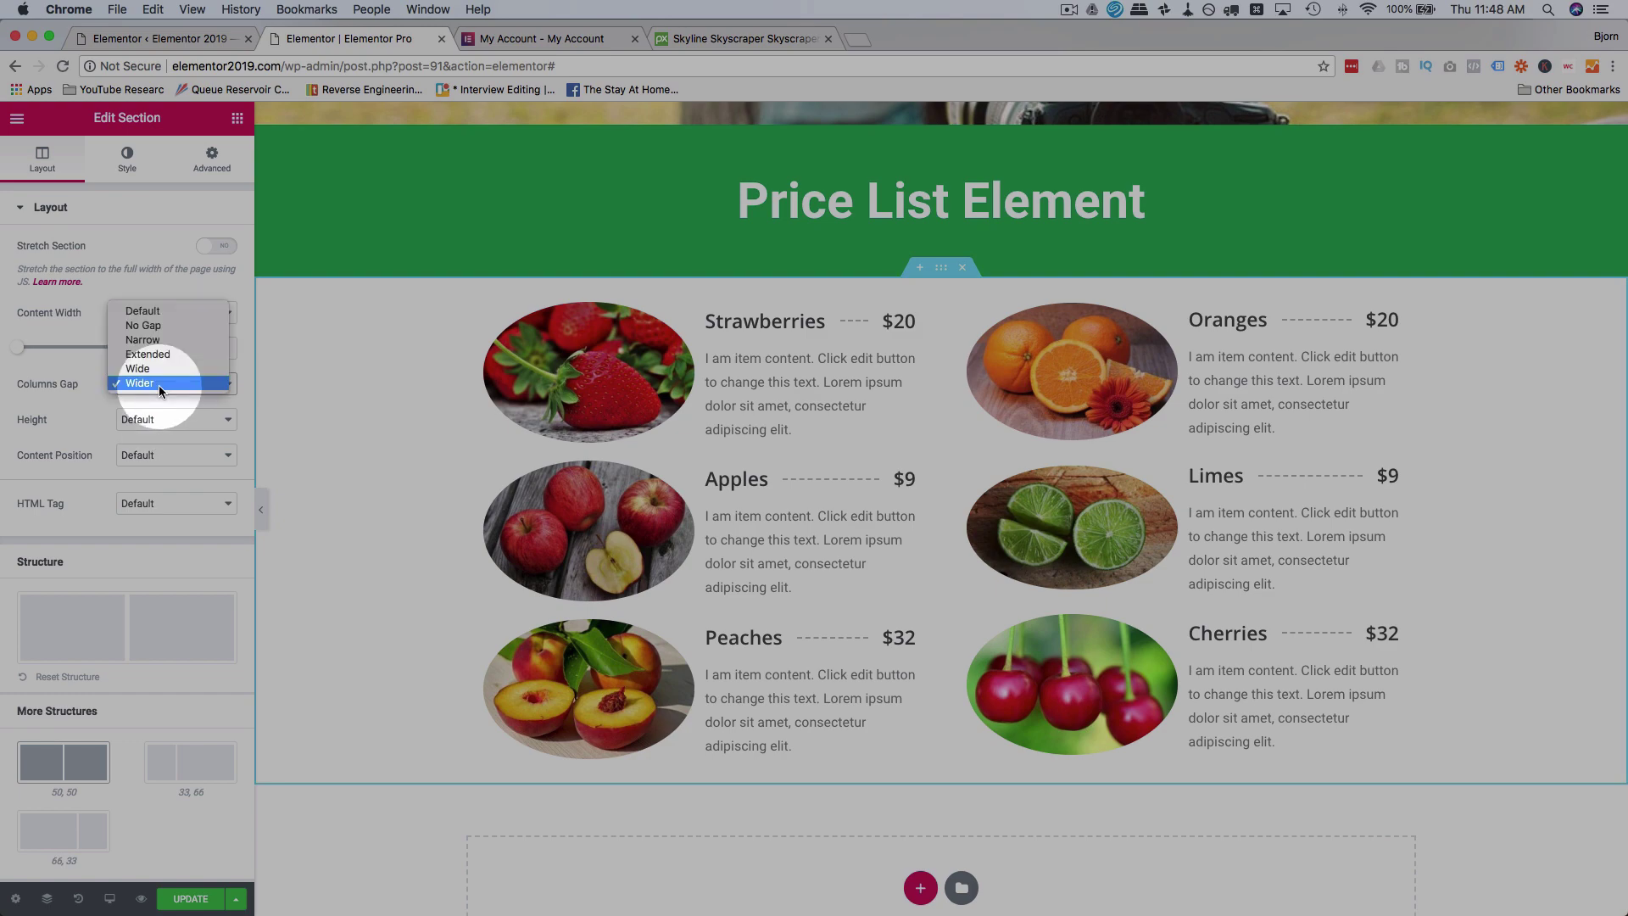
{"action": "left_click", "coordinate": [153, 325]}
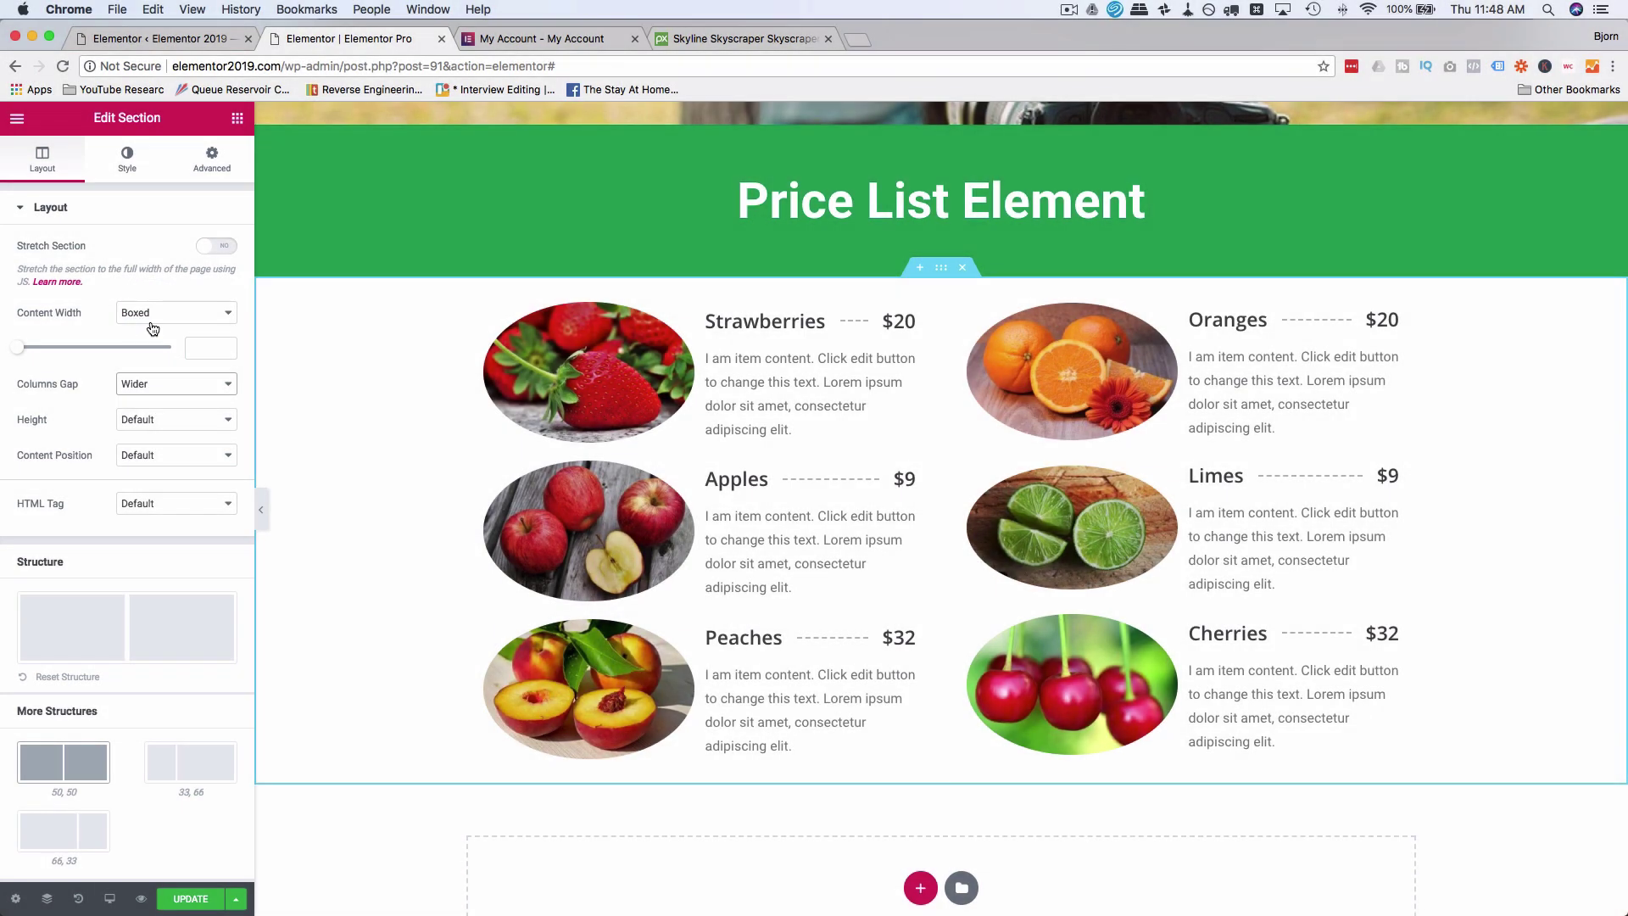
{"action": "left_click", "coordinate": [163, 388]}
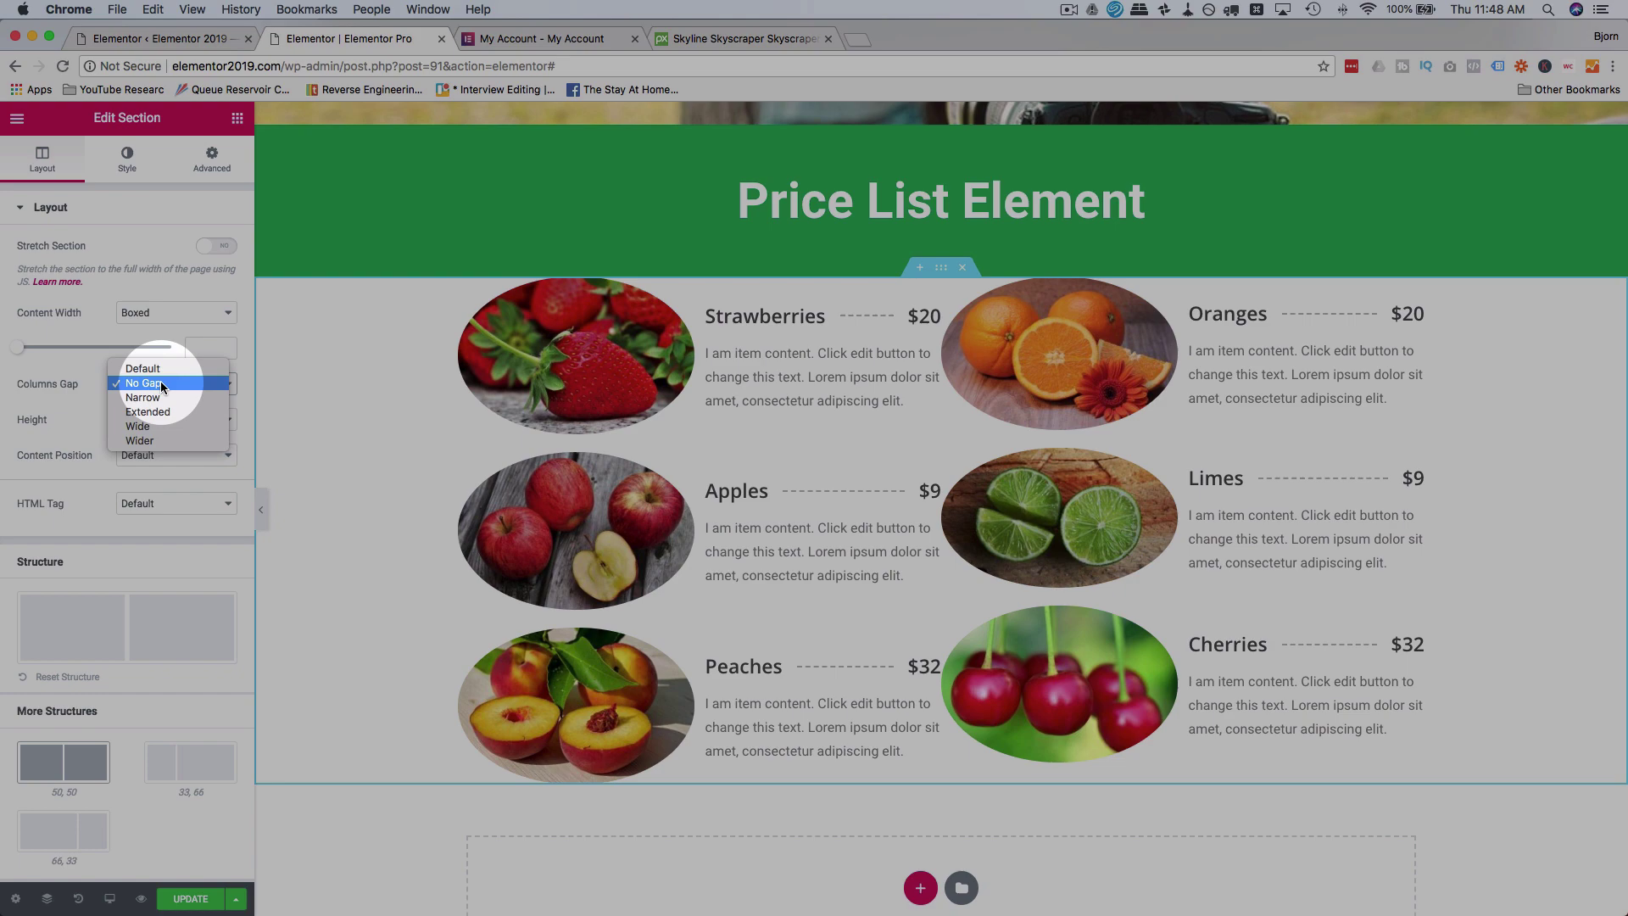
{"action": "left_click", "coordinate": [149, 438]}
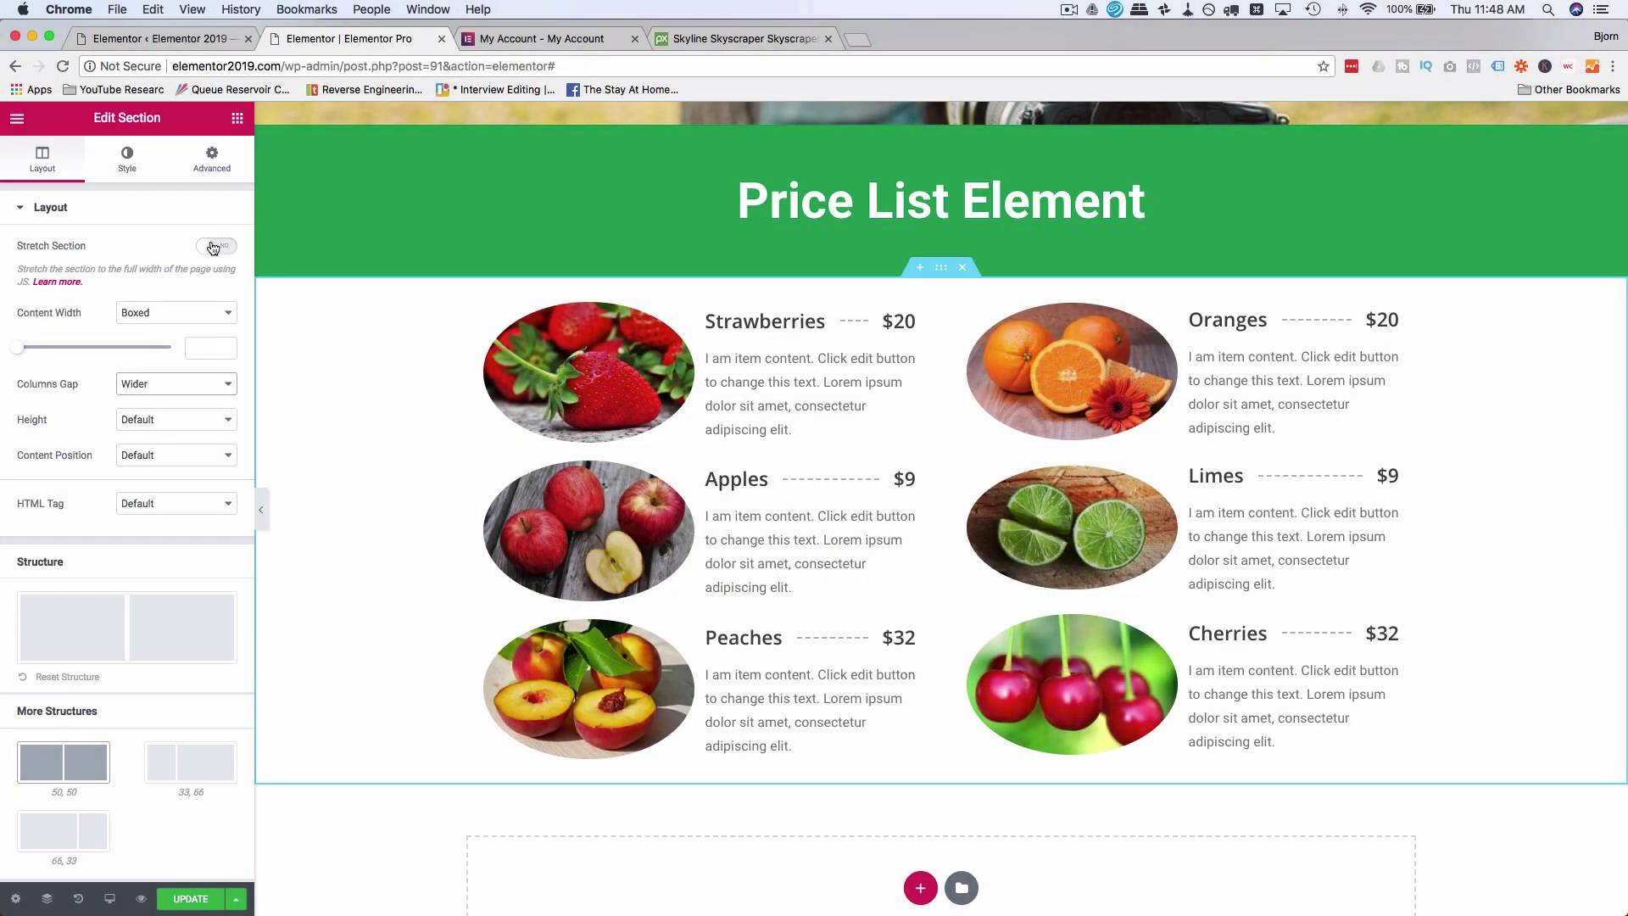
Step: Turn on Stretch Section and set Content Width to Full Width
{"action": "left_click", "coordinate": [216, 245]}
{"action": "left_click", "coordinate": [170, 312]}
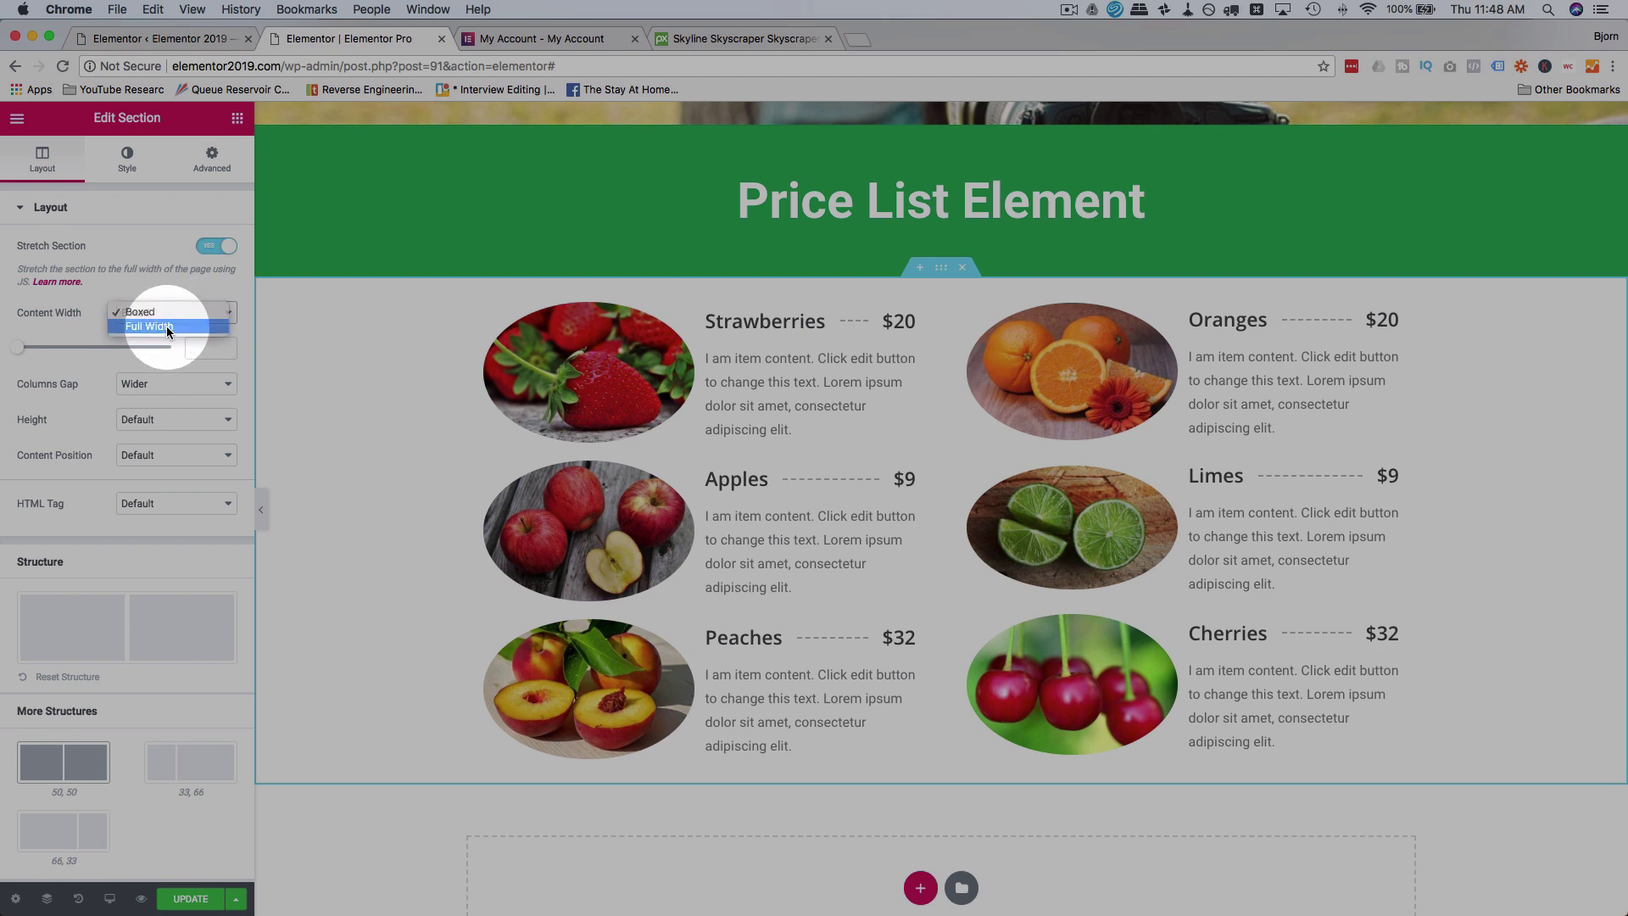
{"action": "left_click", "coordinate": [167, 327]}
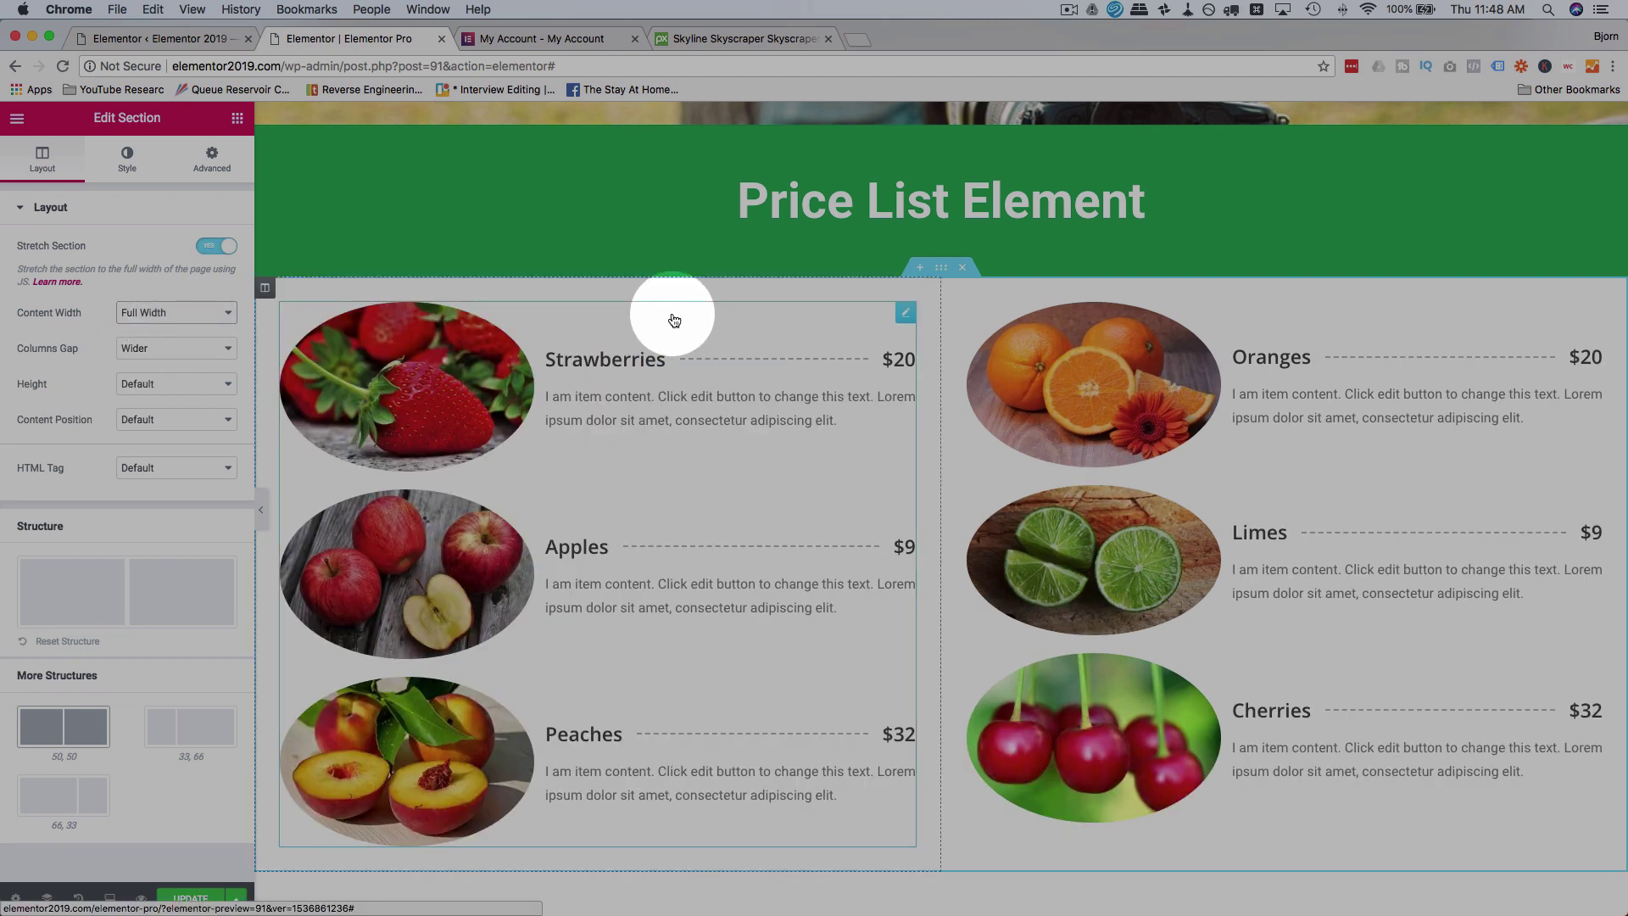
{"action": "scroll", "coordinate": [672, 318], "scroll_direction": "down", "scroll_amount": 3}
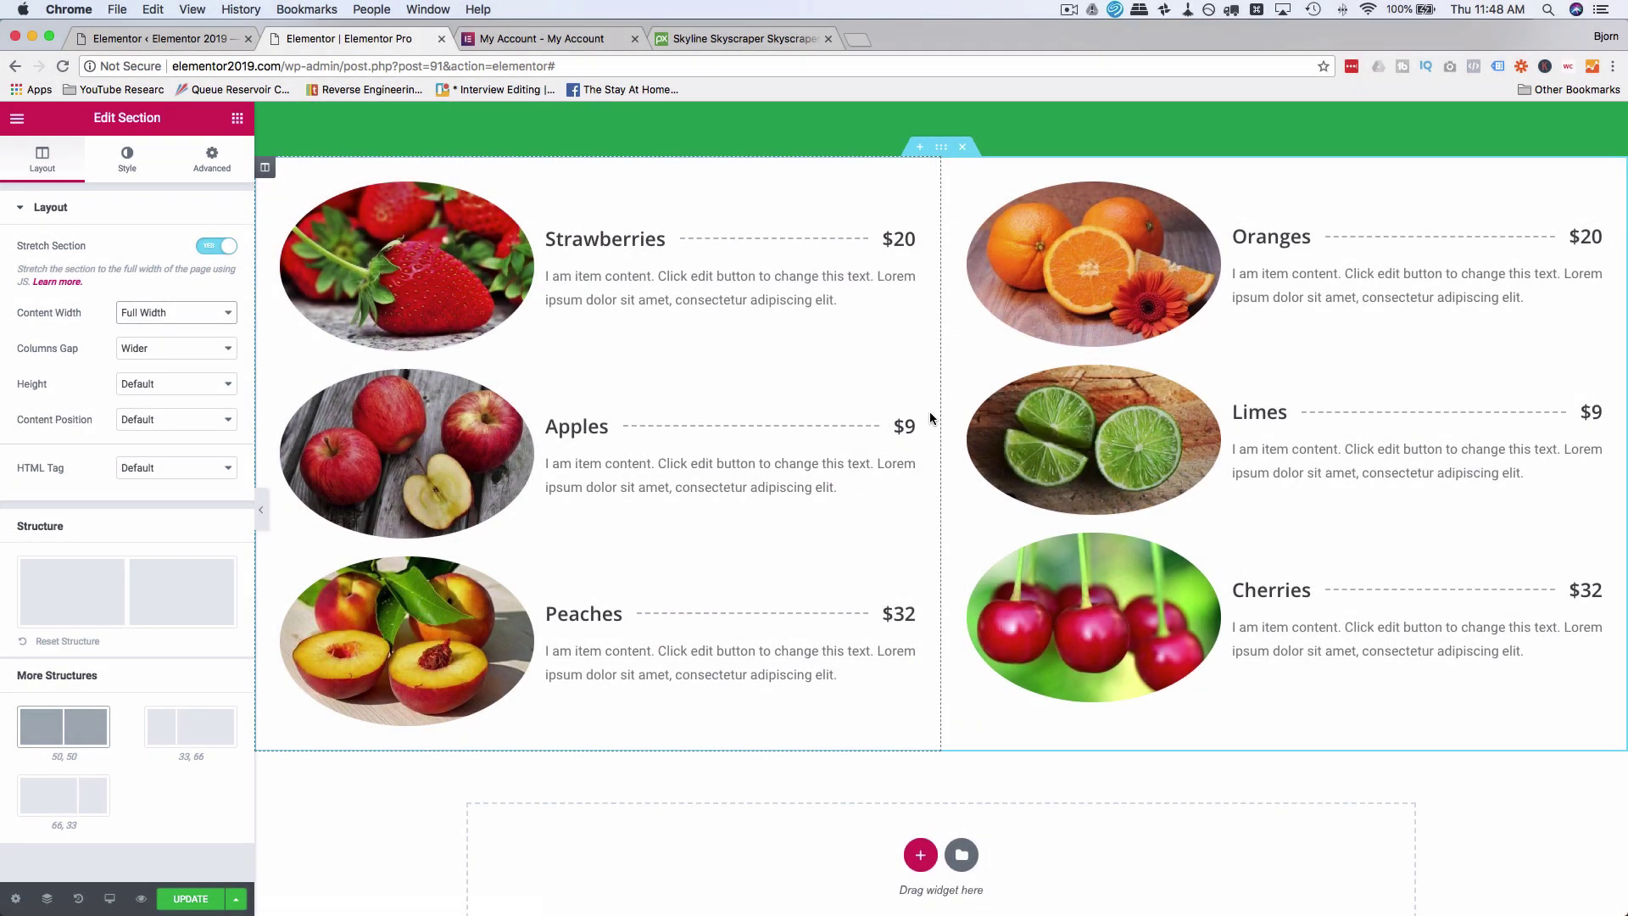
{"action": "scroll", "coordinate": [930, 411], "scroll_direction": "up", "scroll_amount": 2}
{"action": "scroll", "coordinate": [930, 410], "scroll_direction": "down", "scroll_amount": 4}
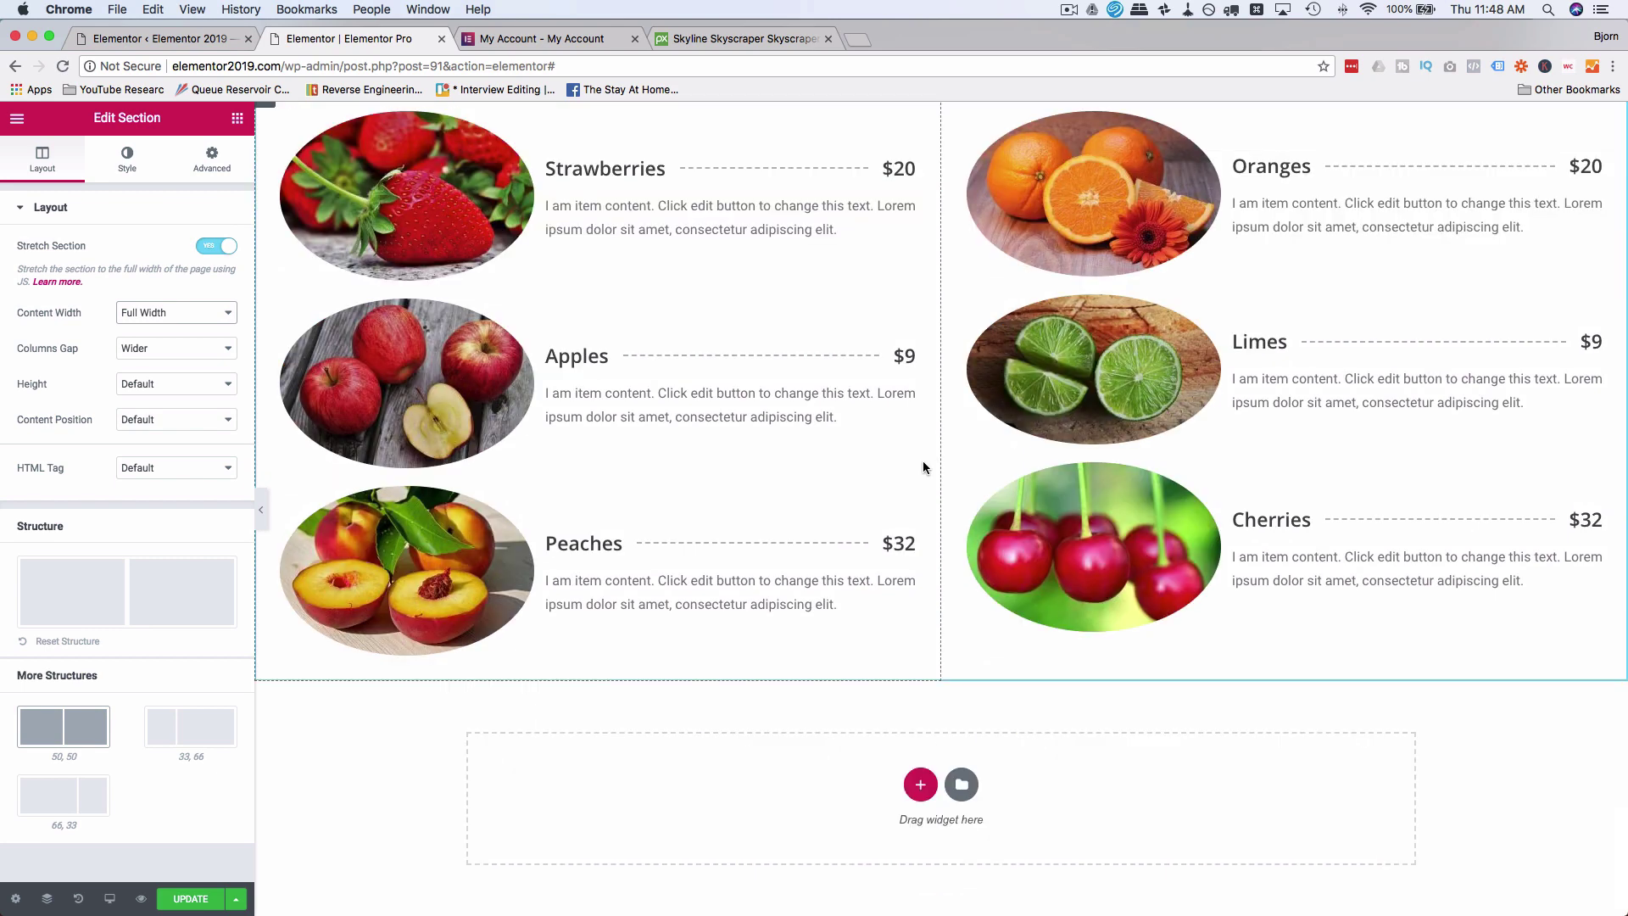
{"action": "left_click", "coordinate": [670, 632]}
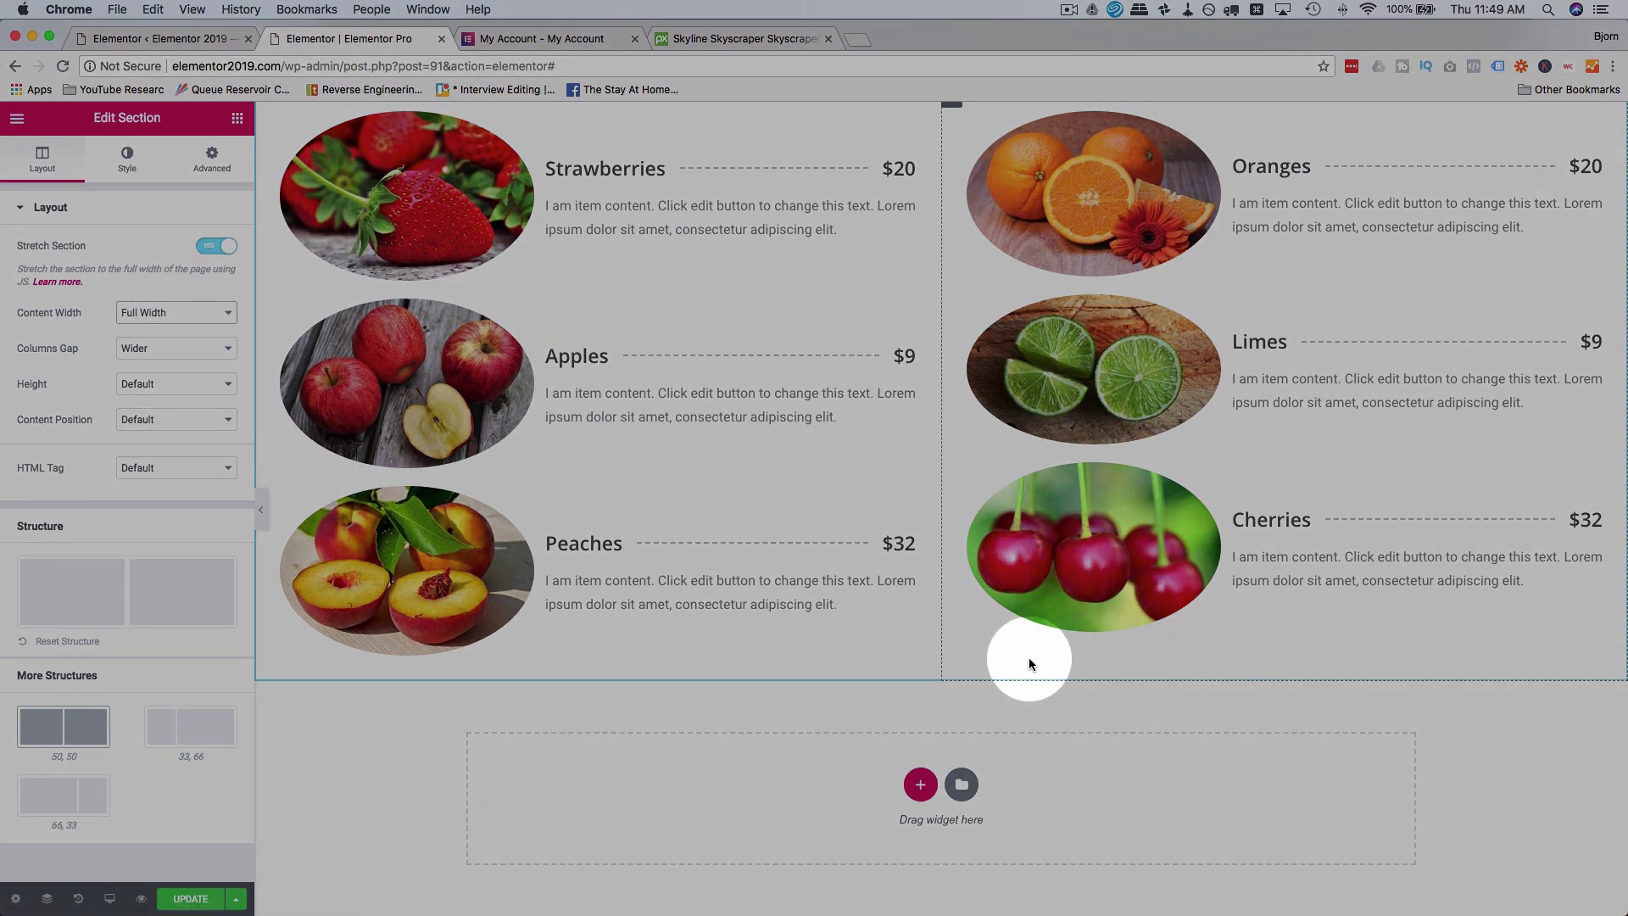
{"action": "scroll", "coordinate": [686, 258], "scroll_direction": "up", "scroll_amount": 2}
{"action": "right_click", "coordinate": [740, 217]}
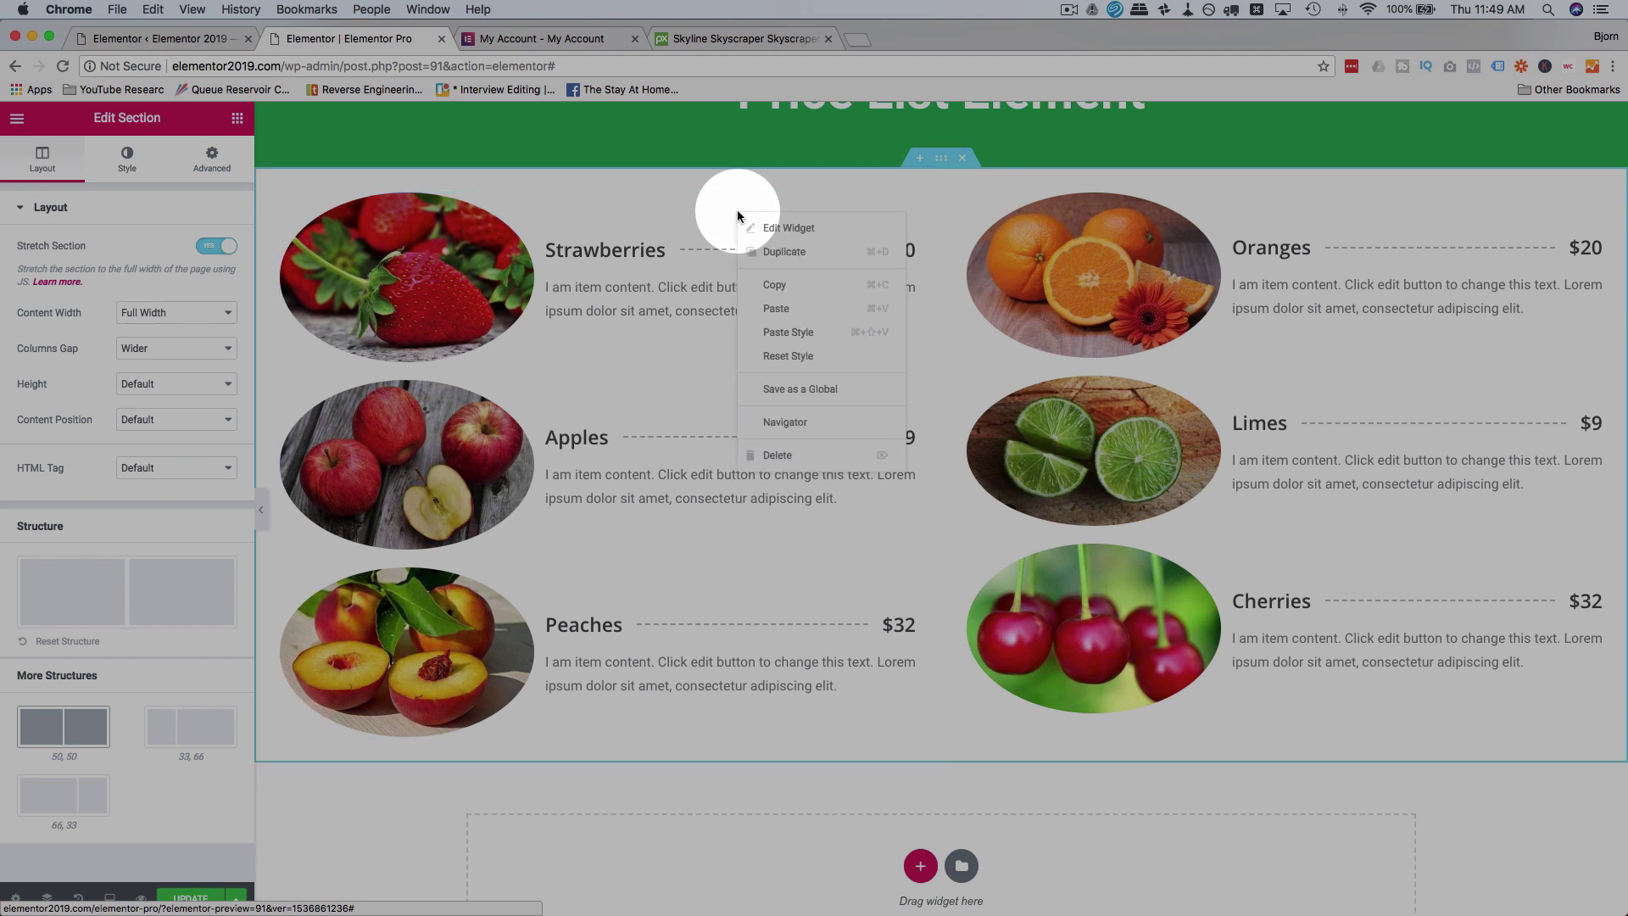
{"action": "left_click", "coordinate": [789, 280]}
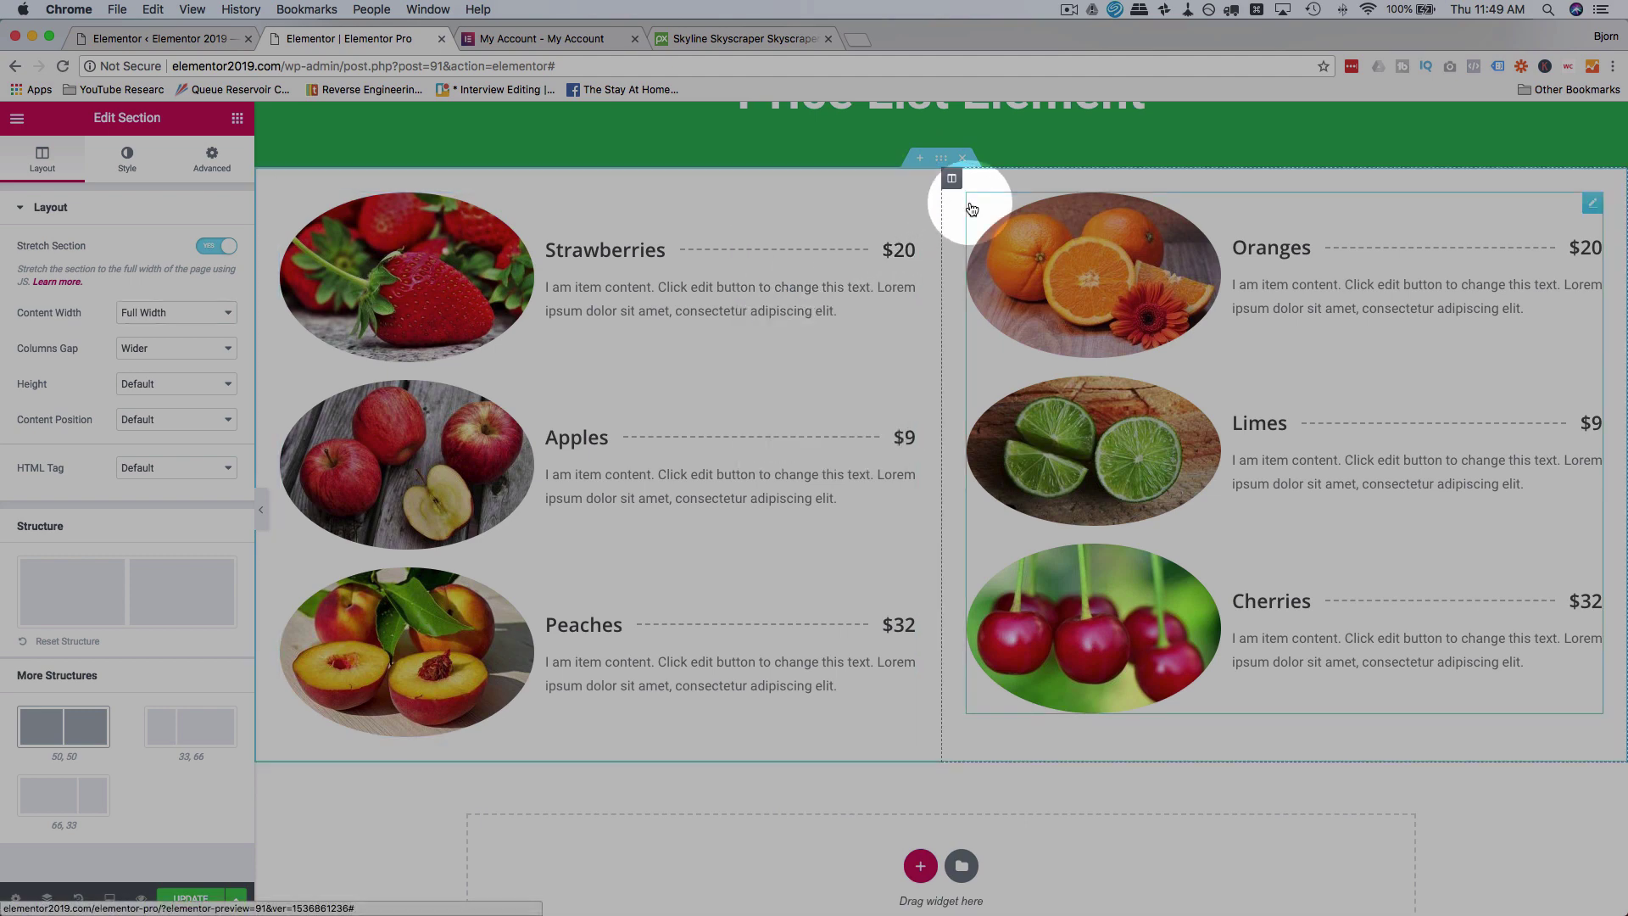
{"action": "key", "text": "super+v"}
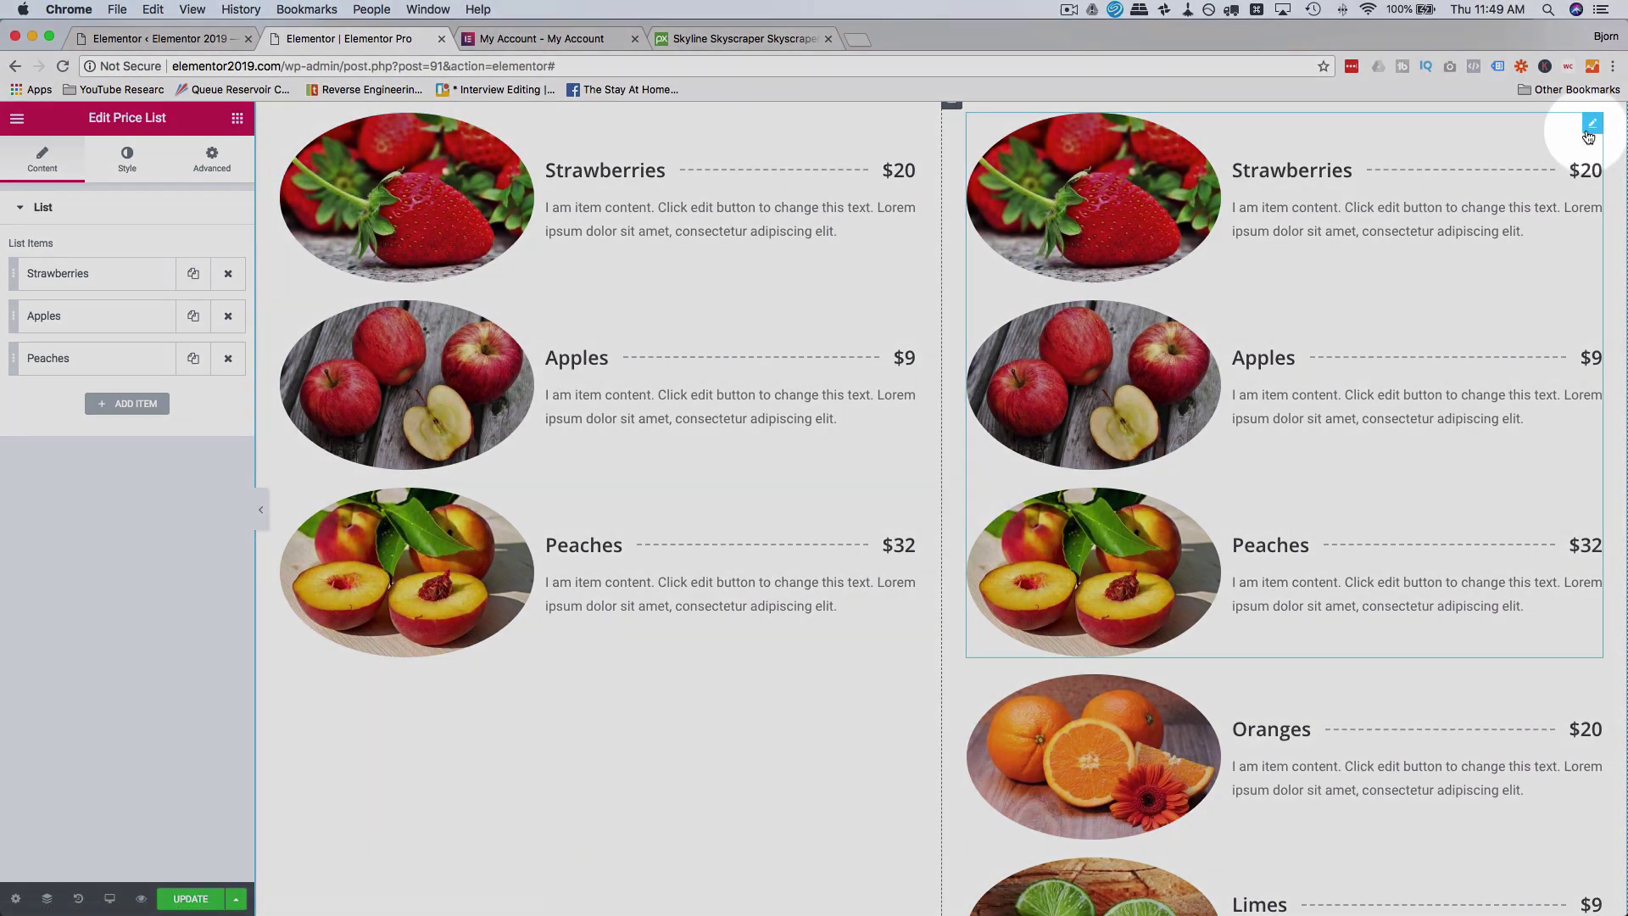
{"action": "right_click", "coordinate": [1589, 136]}
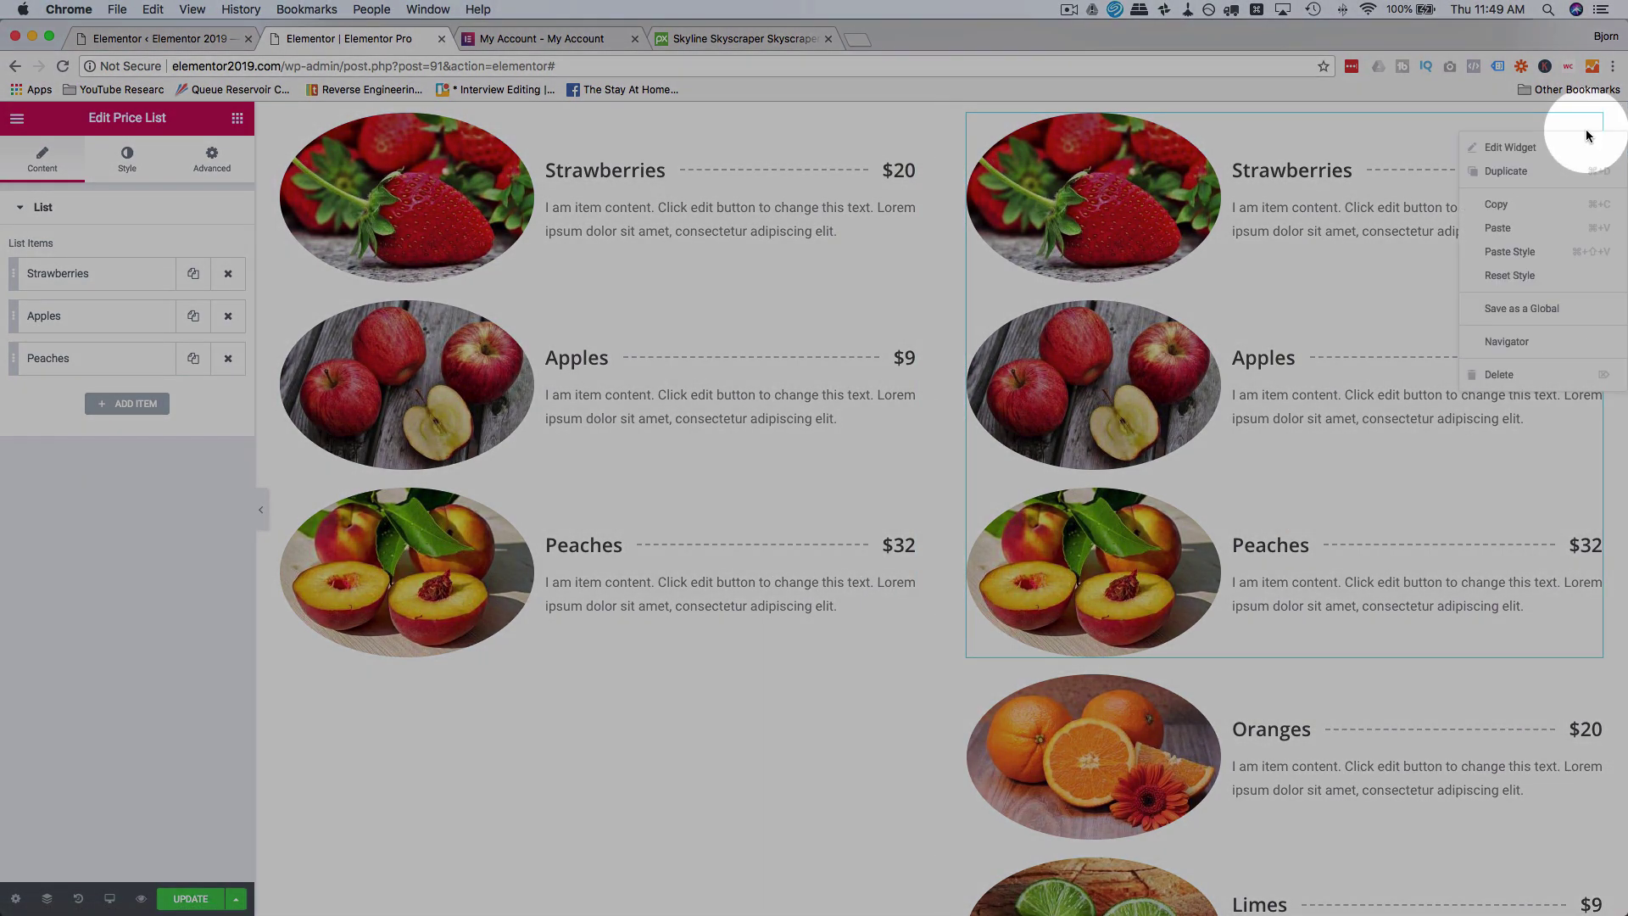
{"action": "left_click", "coordinate": [1501, 374]}
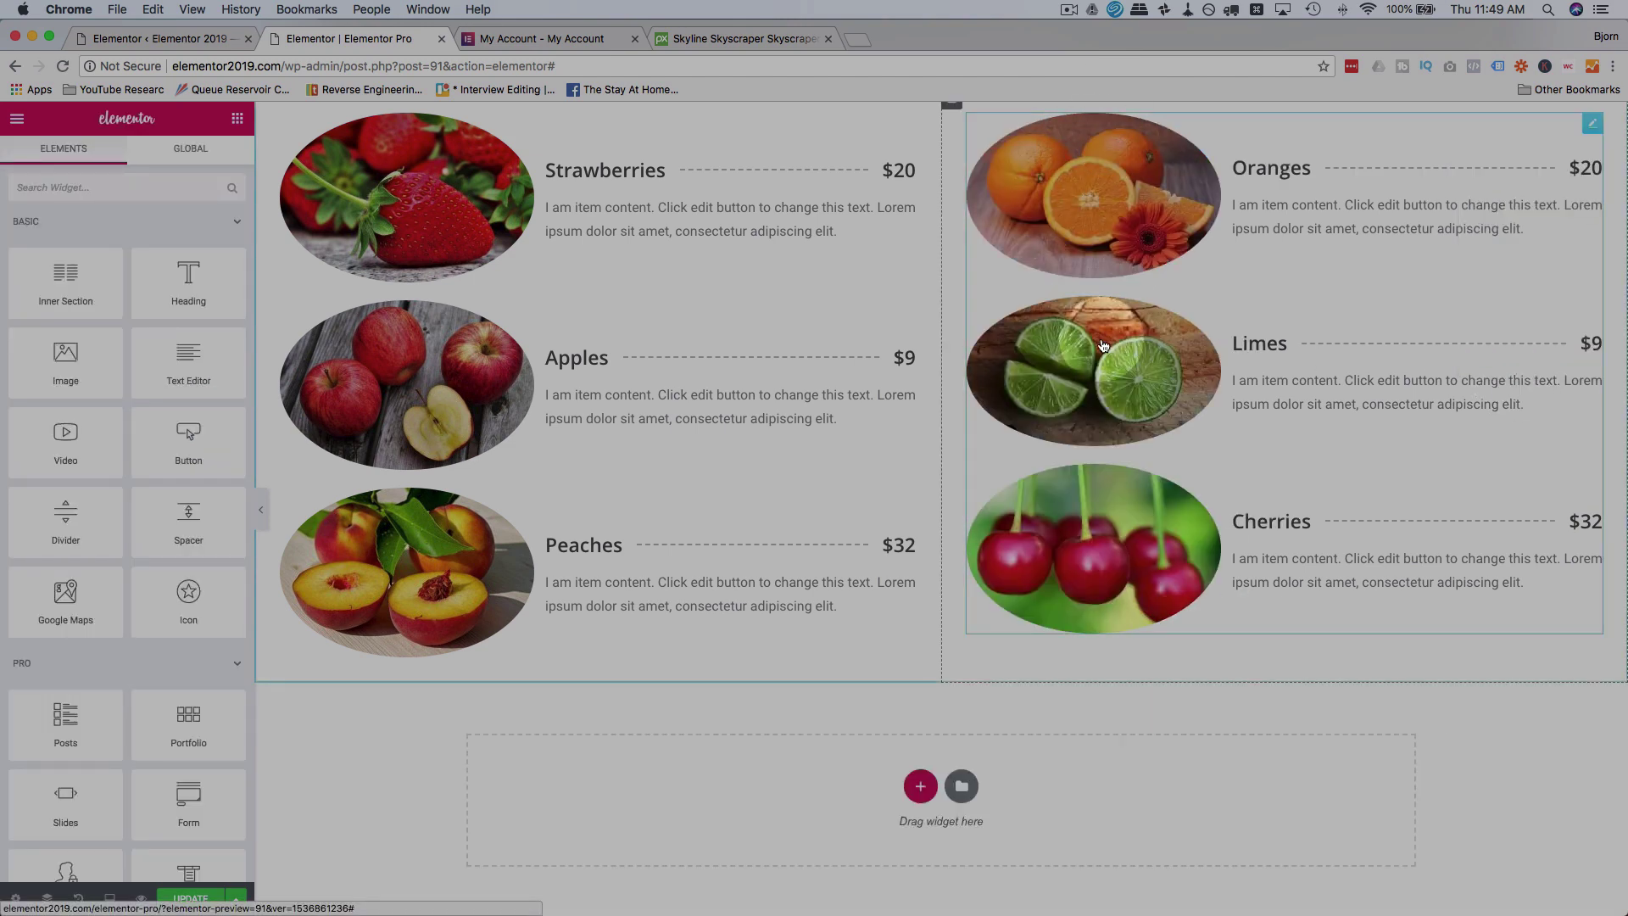
Step: Scroll through the page to review the heading and both fruit price list columns
{"action": "scroll", "coordinate": [954, 620], "scroll_direction": "up", "scroll_amount": 1}
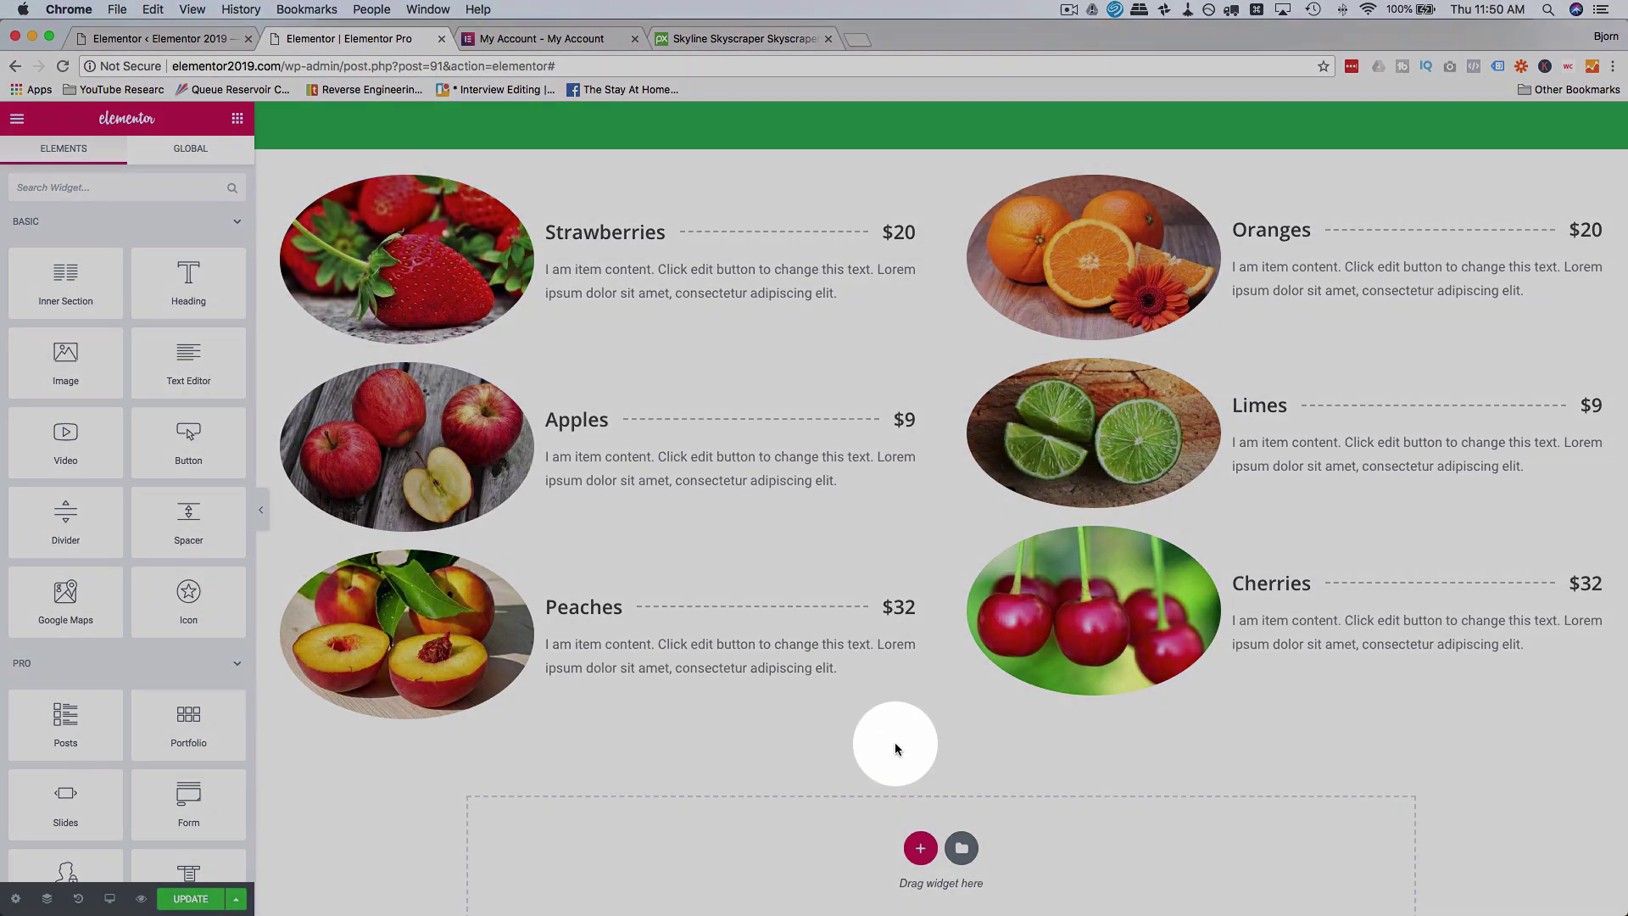
{"action": "scroll", "coordinate": [971, 776], "scroll_direction": "up", "scroll_amount": 2}
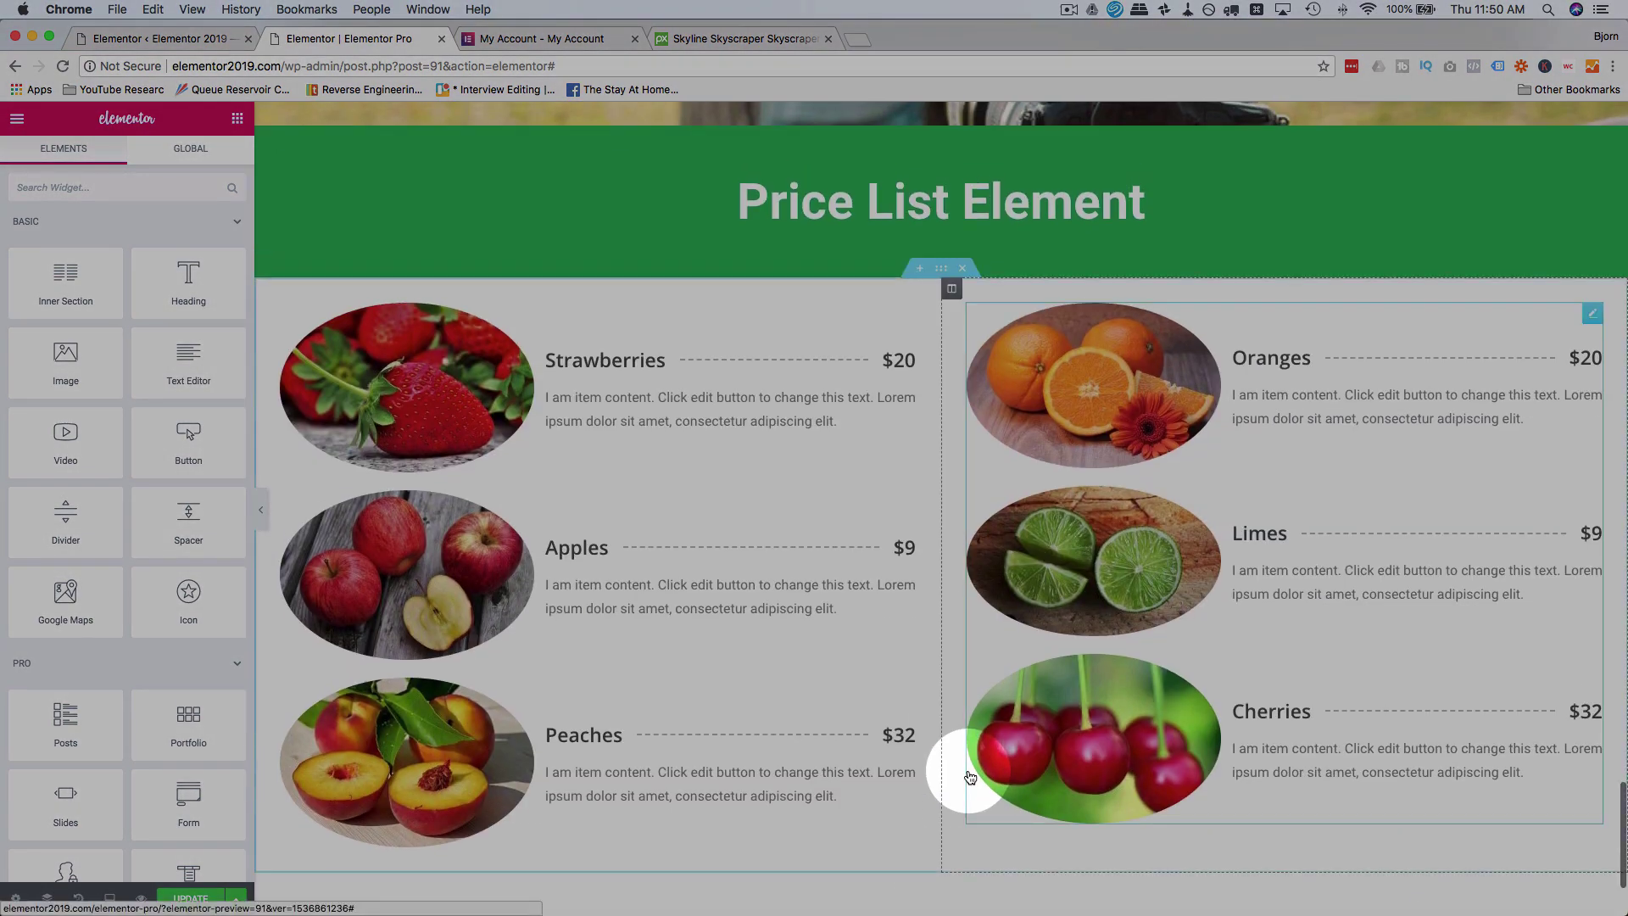
{"action": "scroll", "coordinate": [954, 776], "scroll_direction": "down", "scroll_amount": 1}
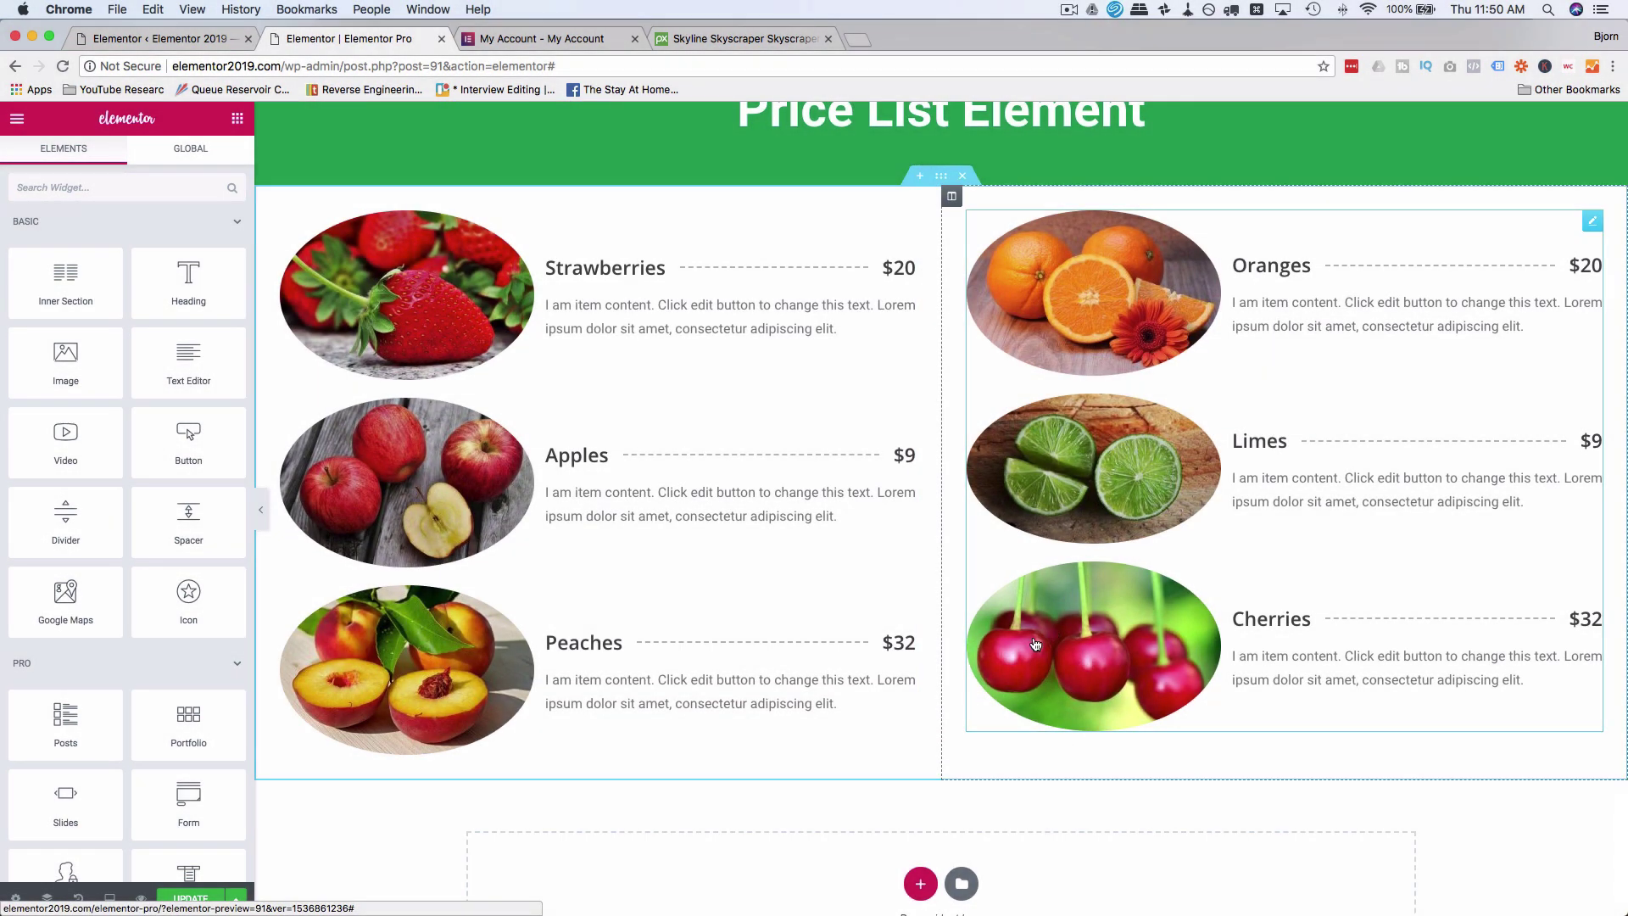
{"action": "scroll", "coordinate": [850, 710], "scroll_direction": "down", "scroll_amount": 1}
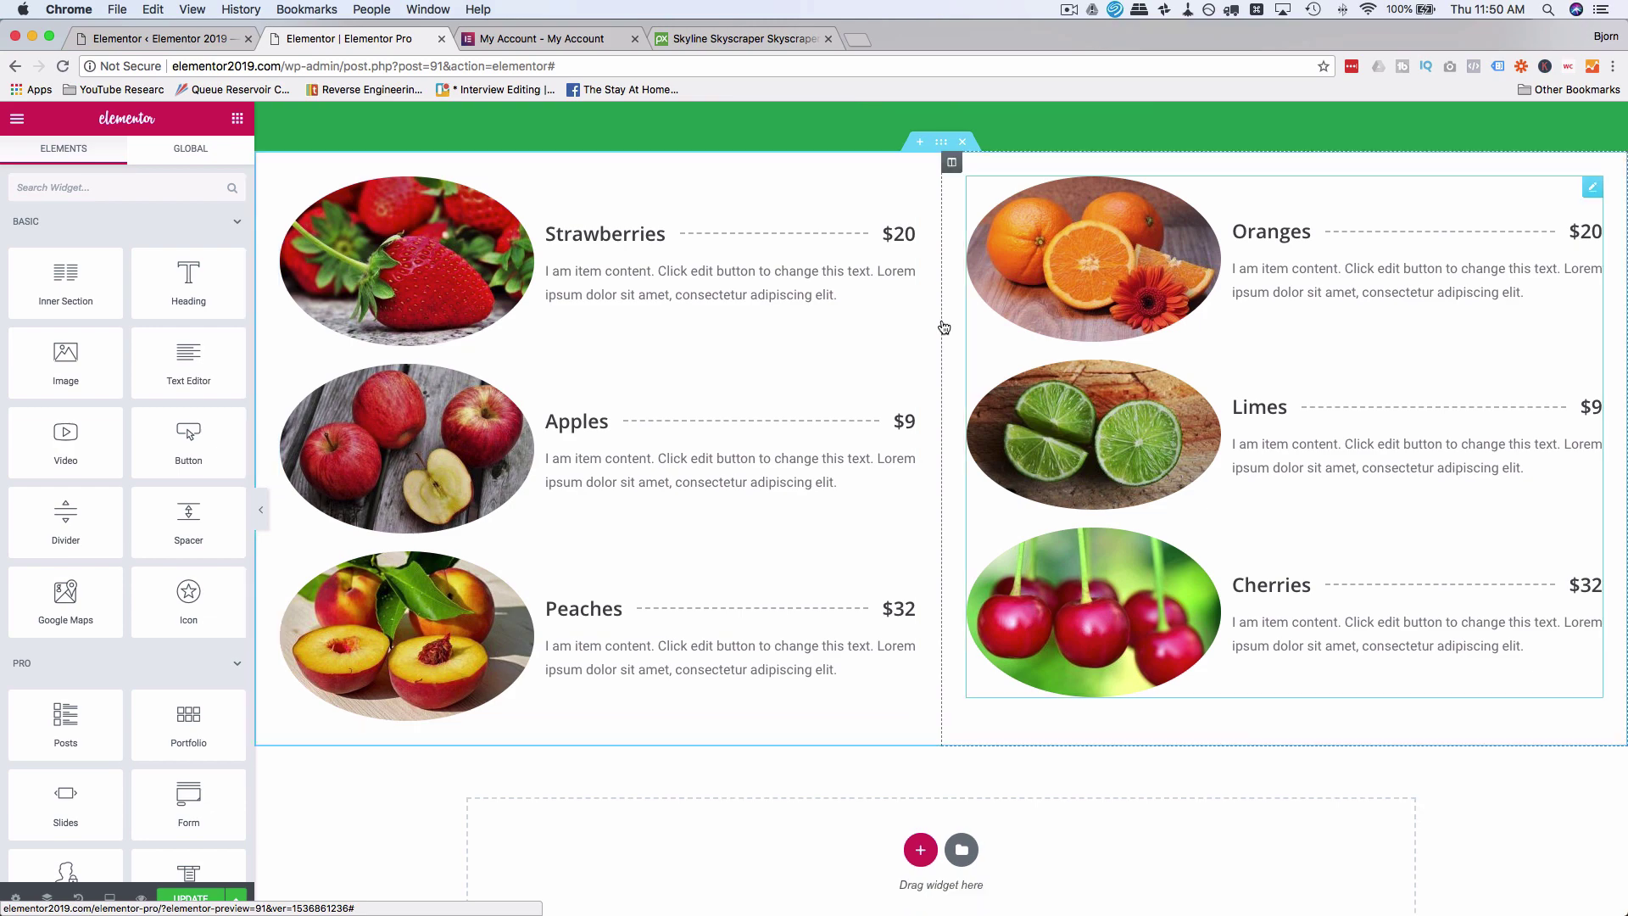